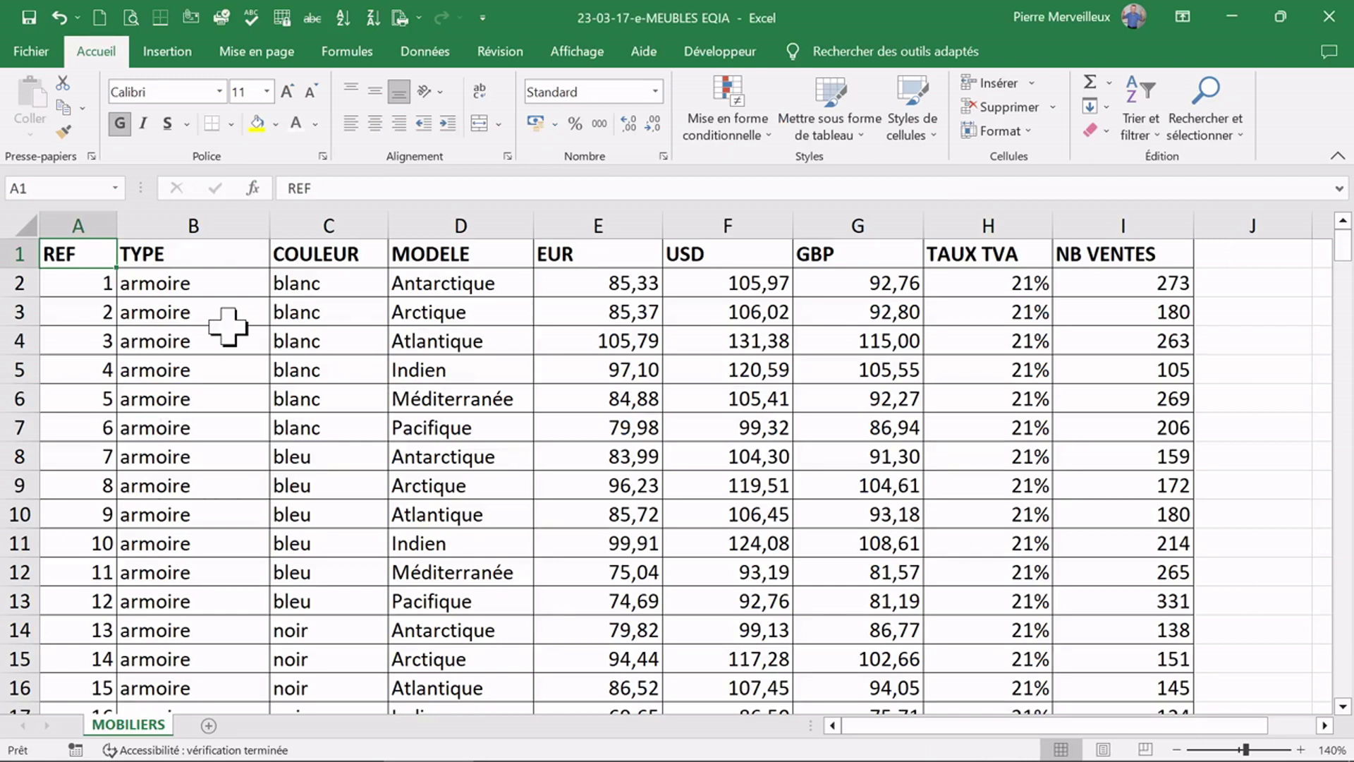
Switch on AutoFilter for the MOBILIERS table via Trier et filtrer > Filtrer.
{"action": "left_click", "coordinate": [235, 312]}
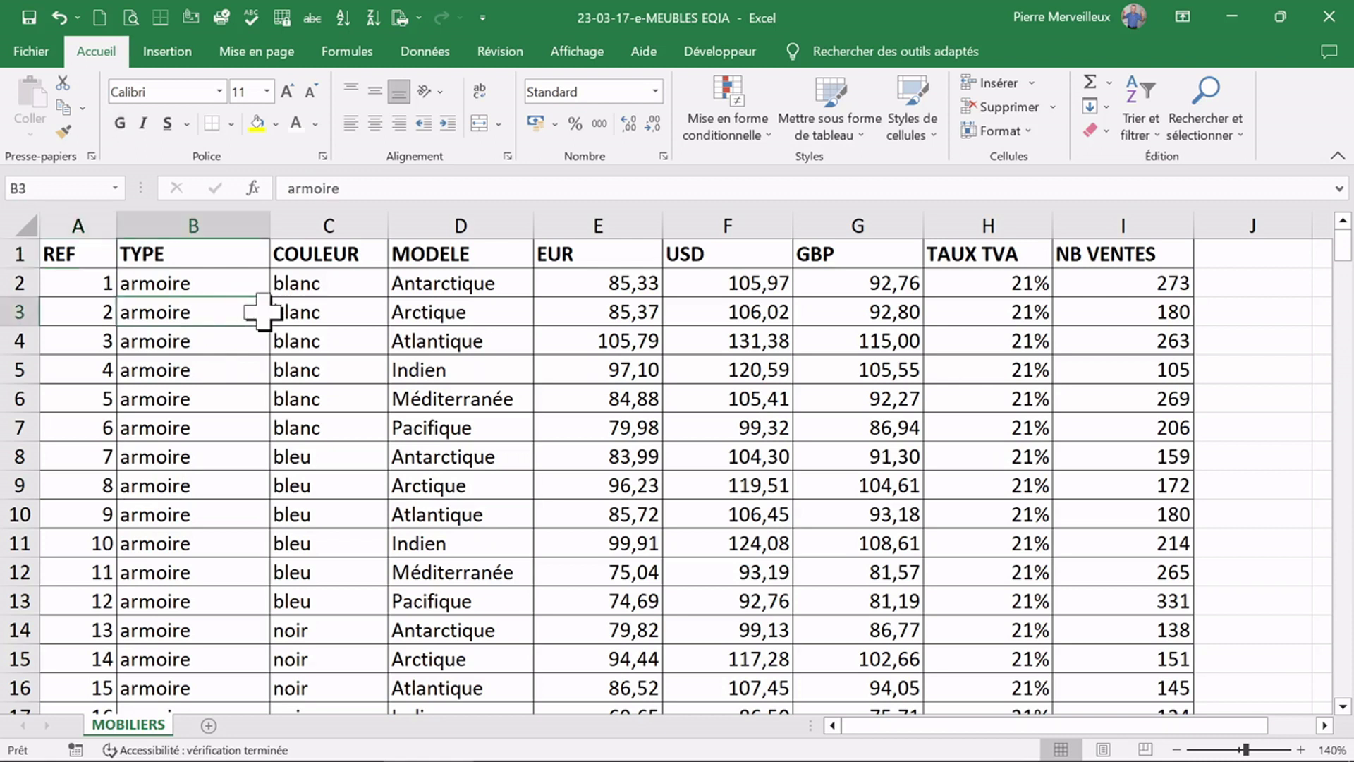
{"action": "left_click", "coordinate": [1146, 124]}
{"action": "left_click", "coordinate": [1146, 127]}
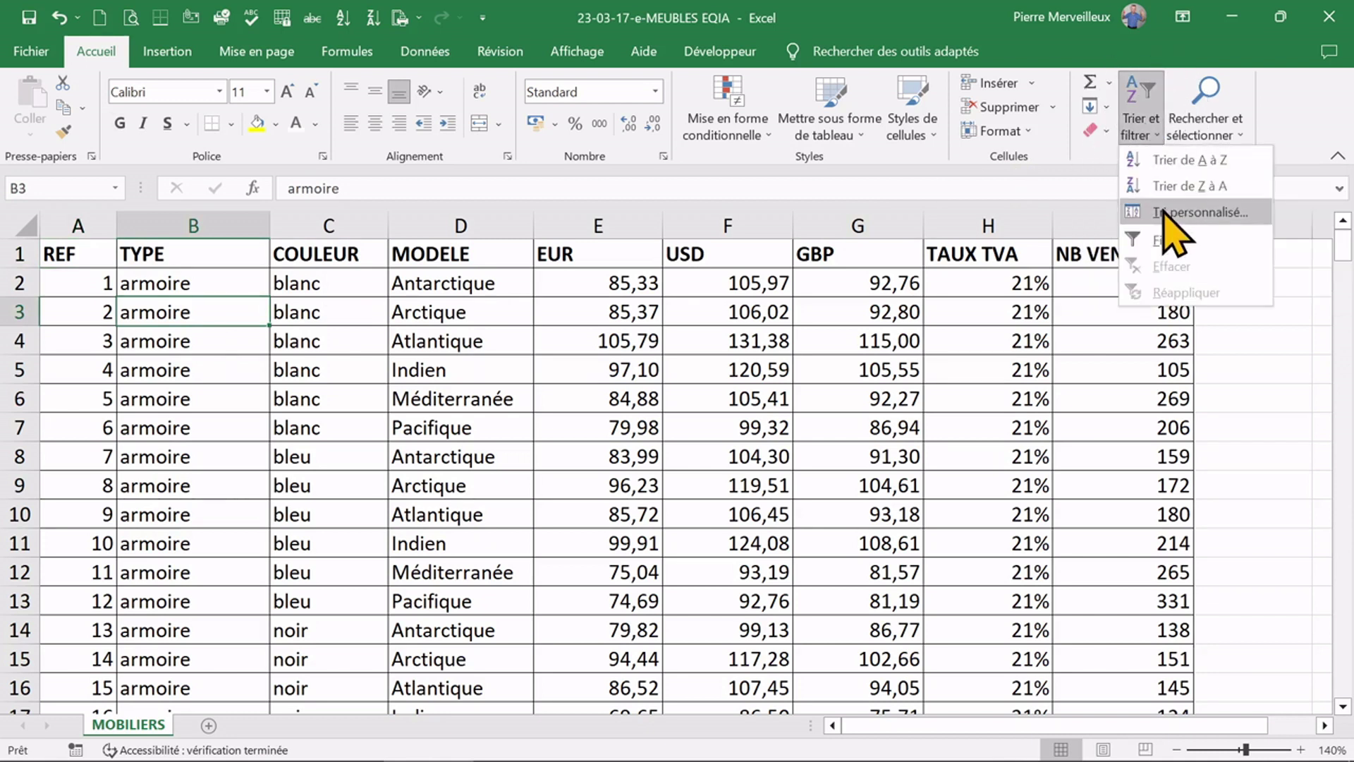
{"action": "left_click", "coordinate": [1167, 240]}
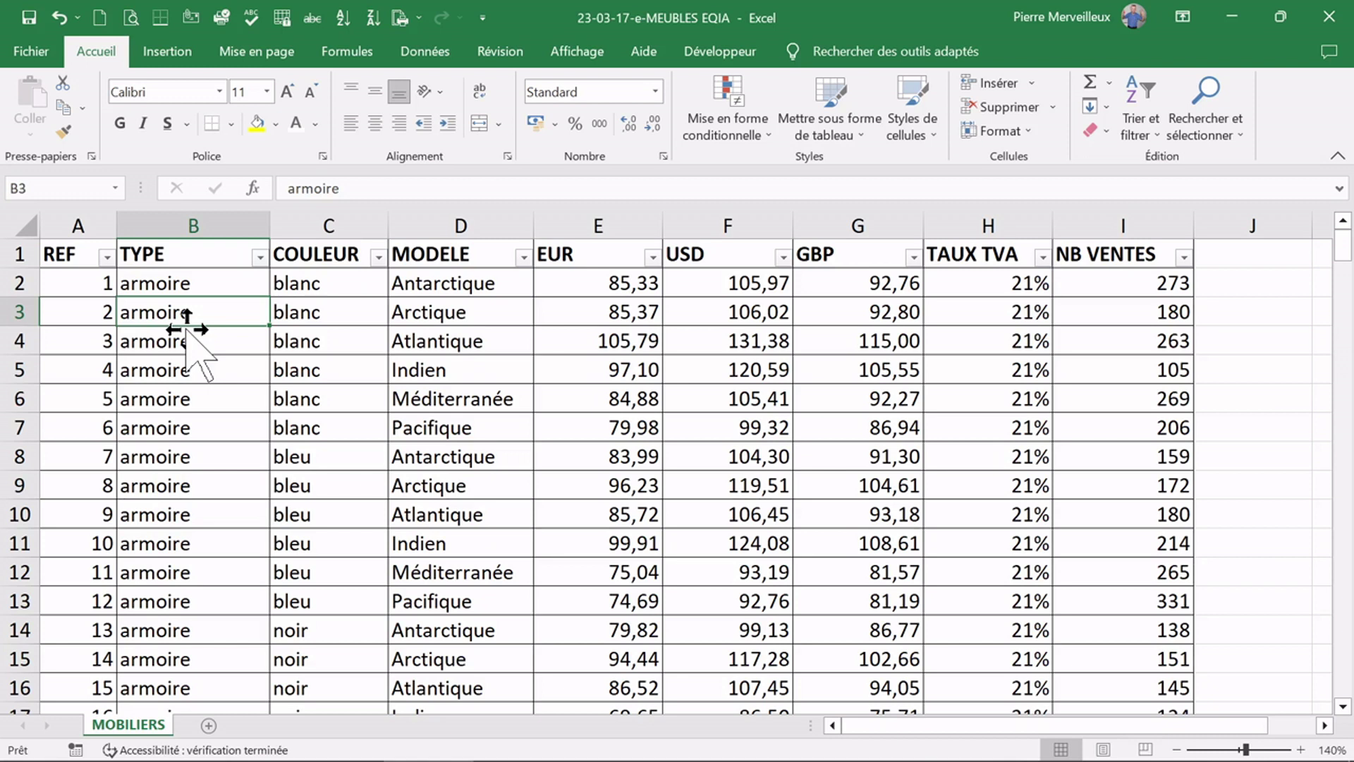
Filter the COULEUR column to rouge only, leaving 21 of the 231 records.
{"action": "left_click", "coordinate": [379, 258]}
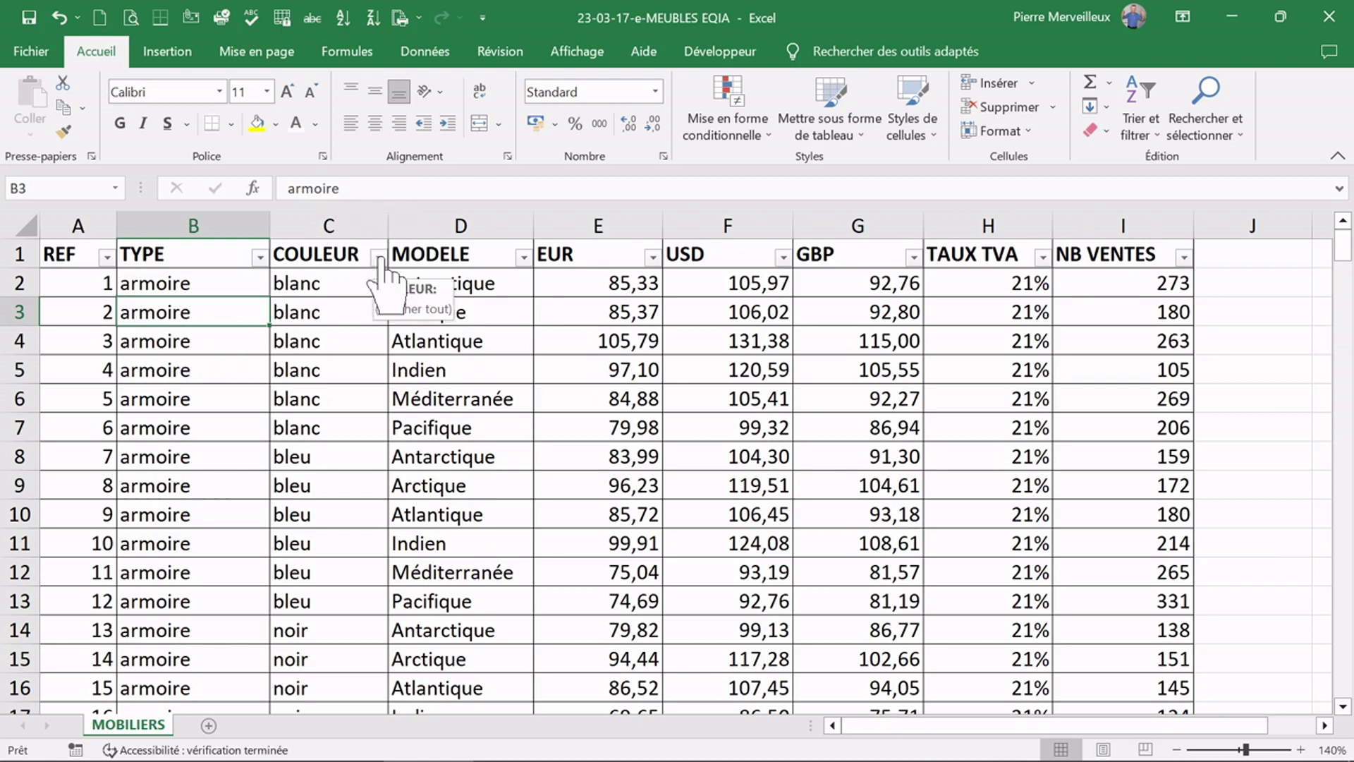
{"action": "left_click", "coordinate": [379, 258]}
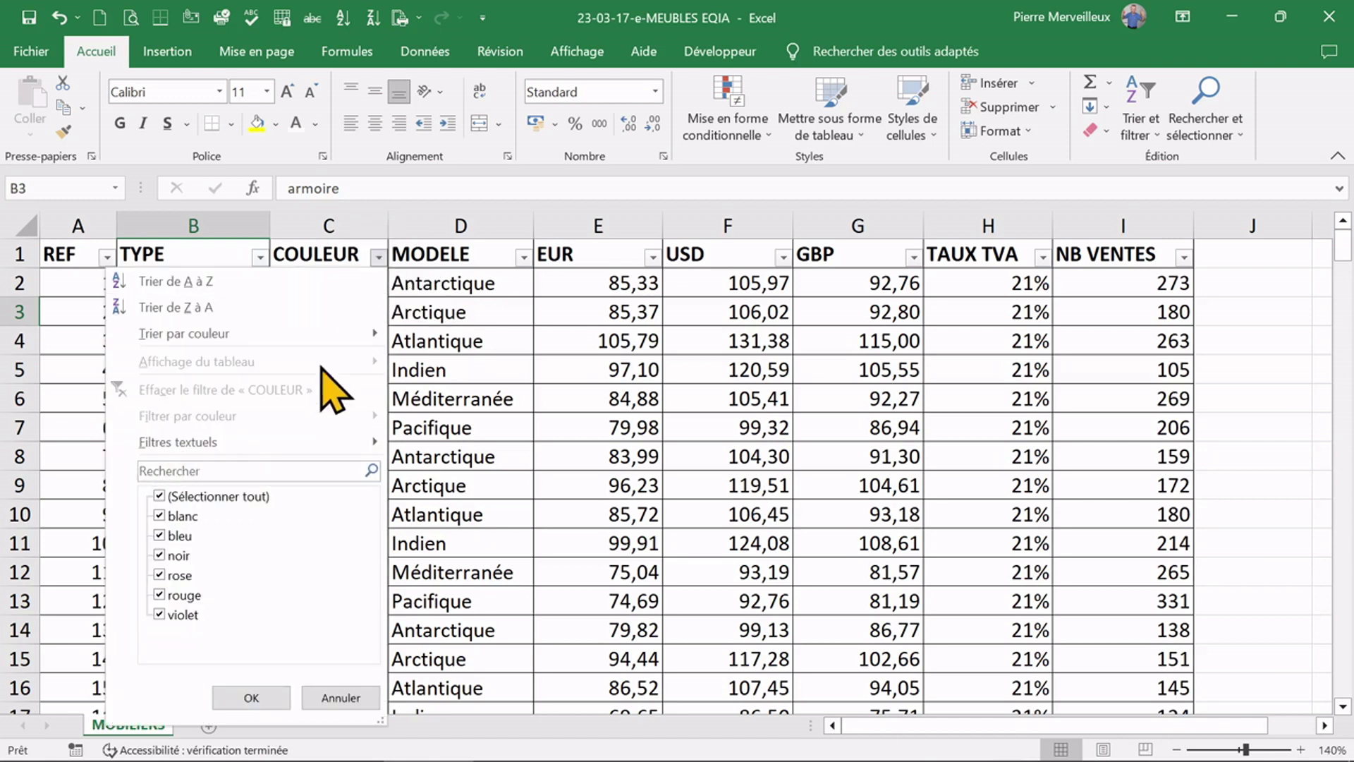
{"action": "left_click", "coordinate": [196, 496]}
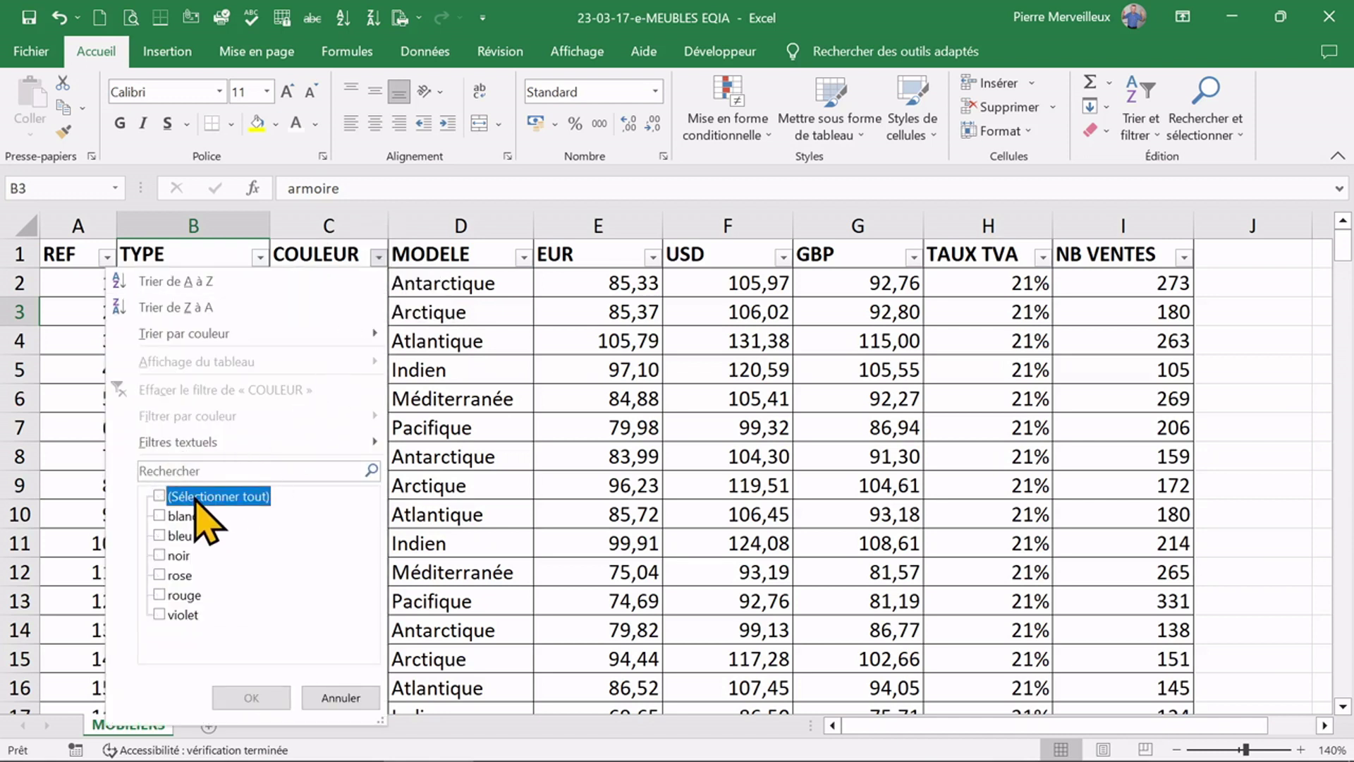
{"action": "left_click", "coordinate": [168, 596]}
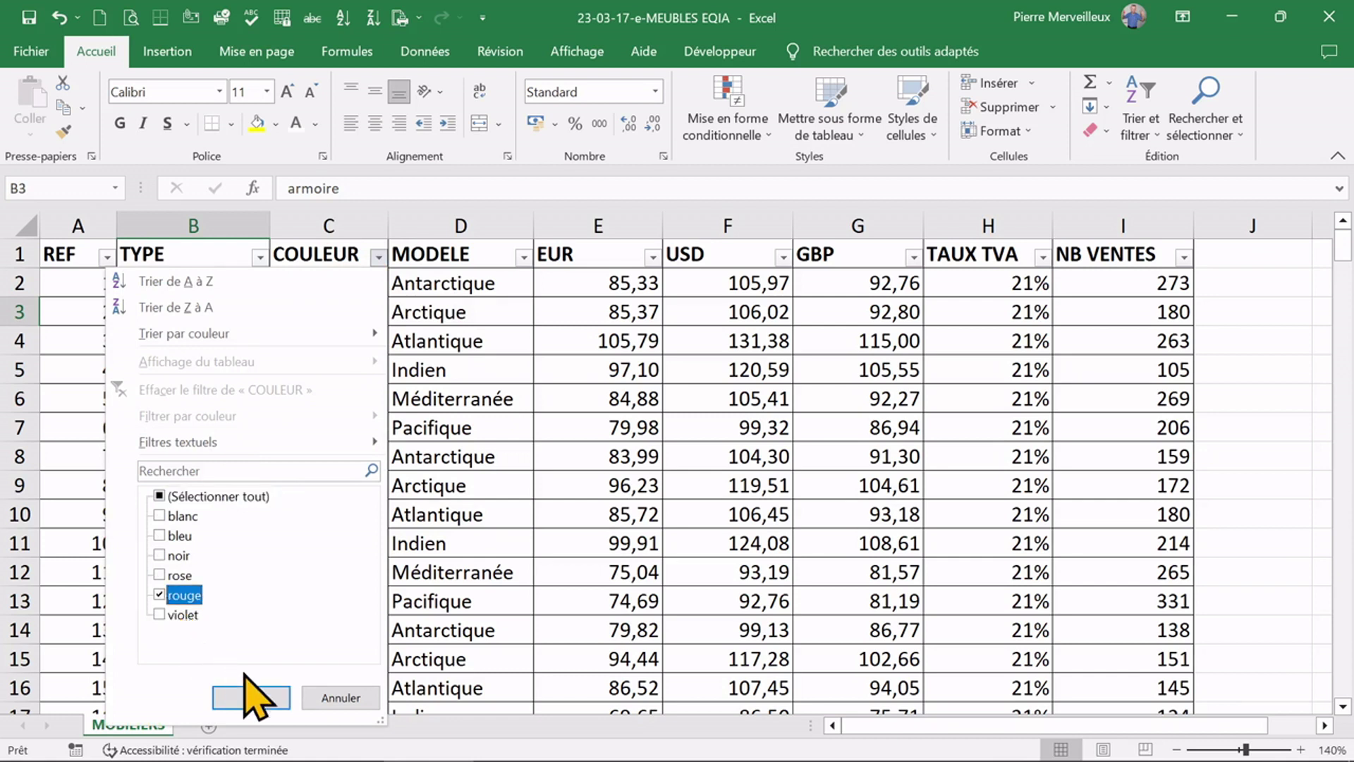
{"action": "left_click", "coordinate": [262, 696]}
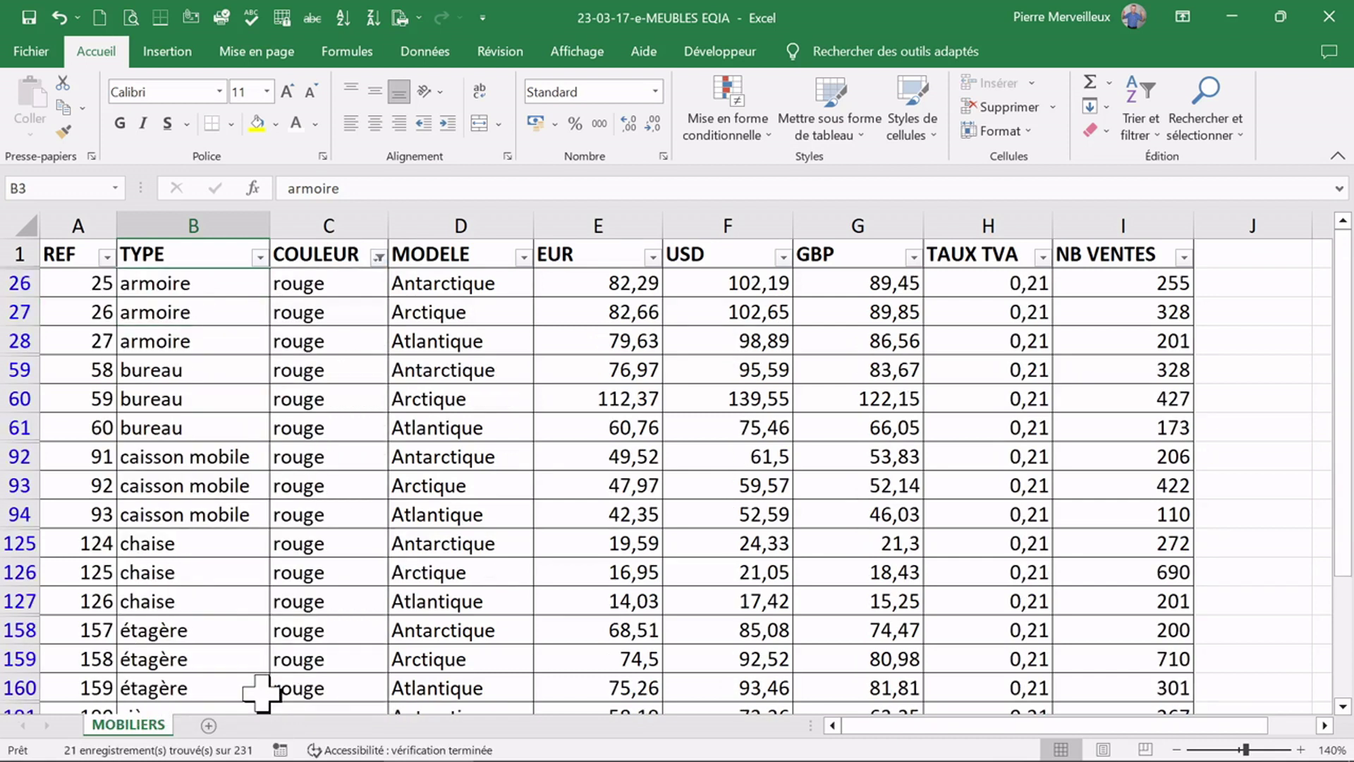
{"action": "scroll", "coordinate": [296, 564], "scroll_direction": "down", "scroll_amount": 2}
{"action": "scroll", "coordinate": [297, 564], "scroll_direction": "down", "scroll_amount": 1}
{"action": "scroll", "coordinate": [295, 564], "scroll_direction": "up", "scroll_amount": 3}
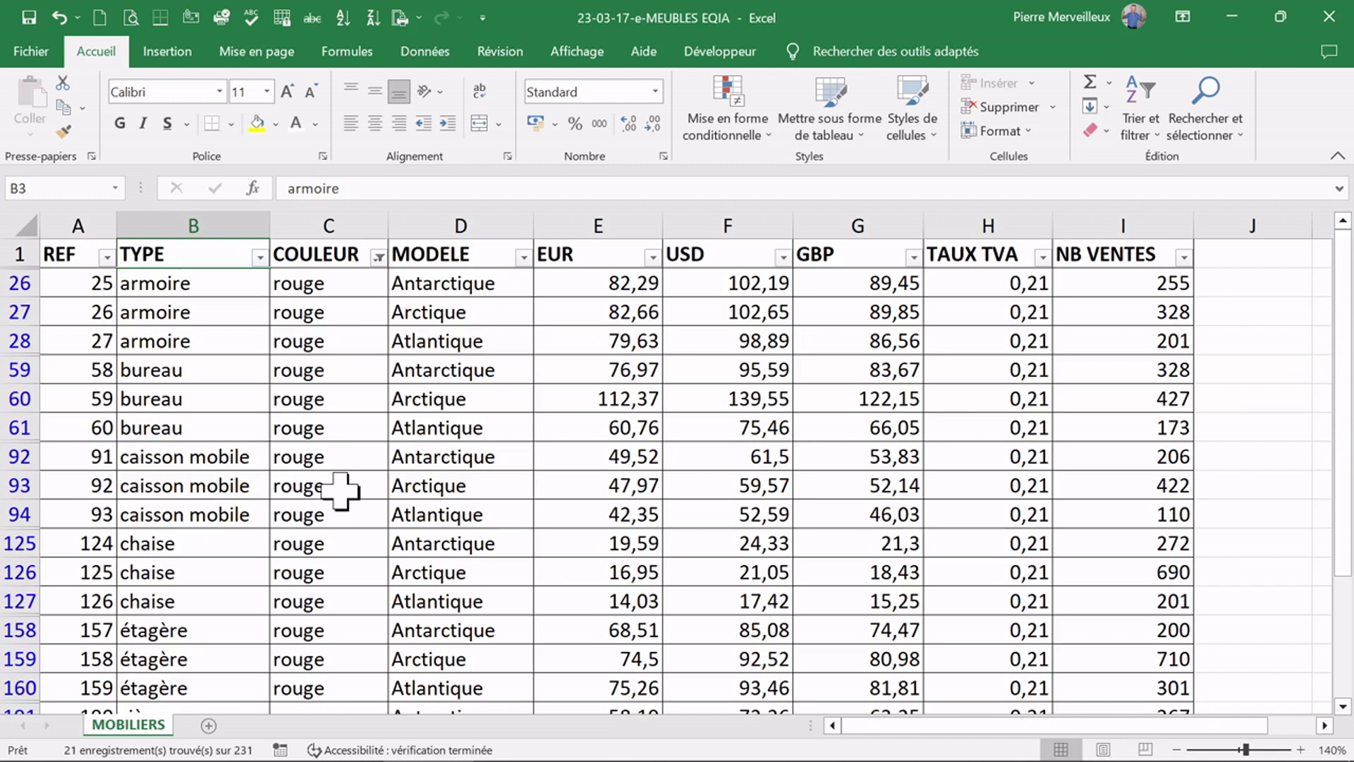
Select the filtered rouge table with Ctrl+A, copy it, and add a blank Feuil1 sheet.
{"action": "left_click", "coordinate": [340, 491]}
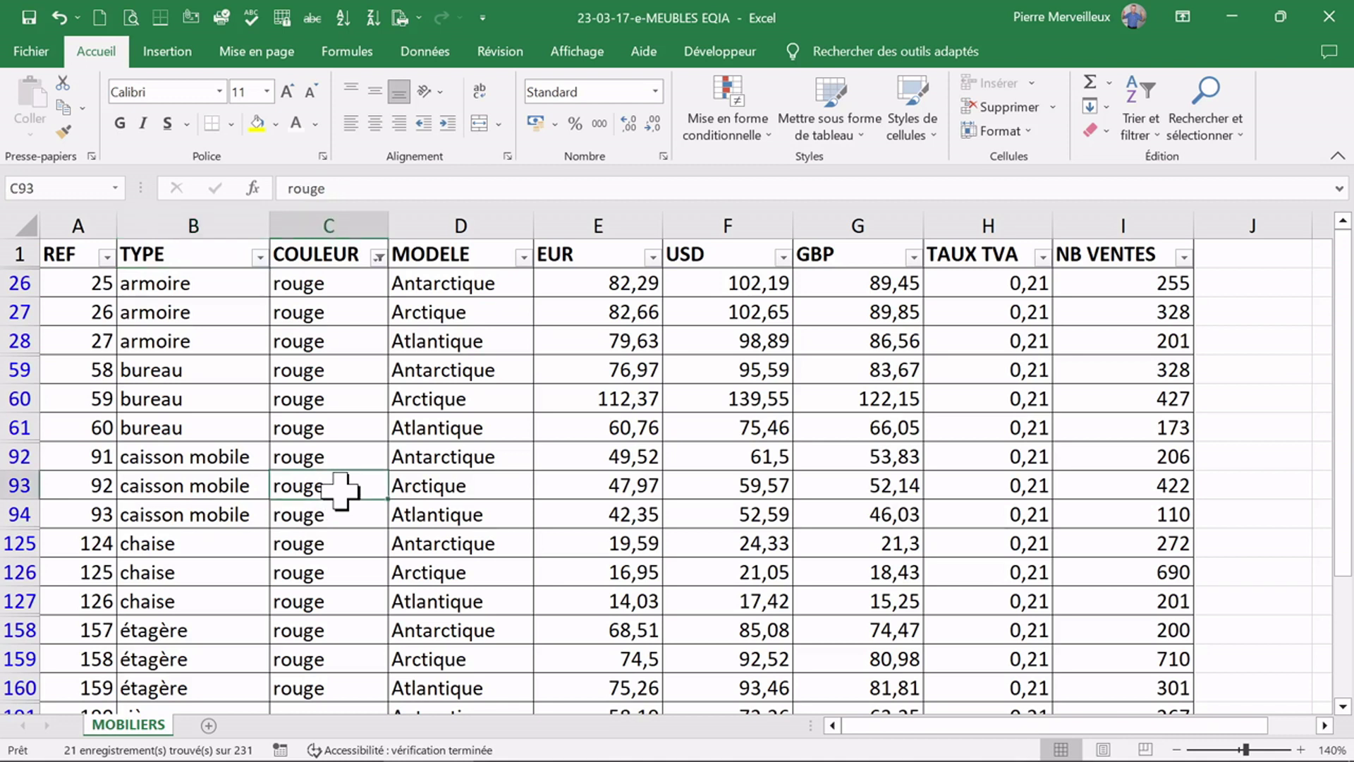
{"action": "key", "text": "ctrl+a"}
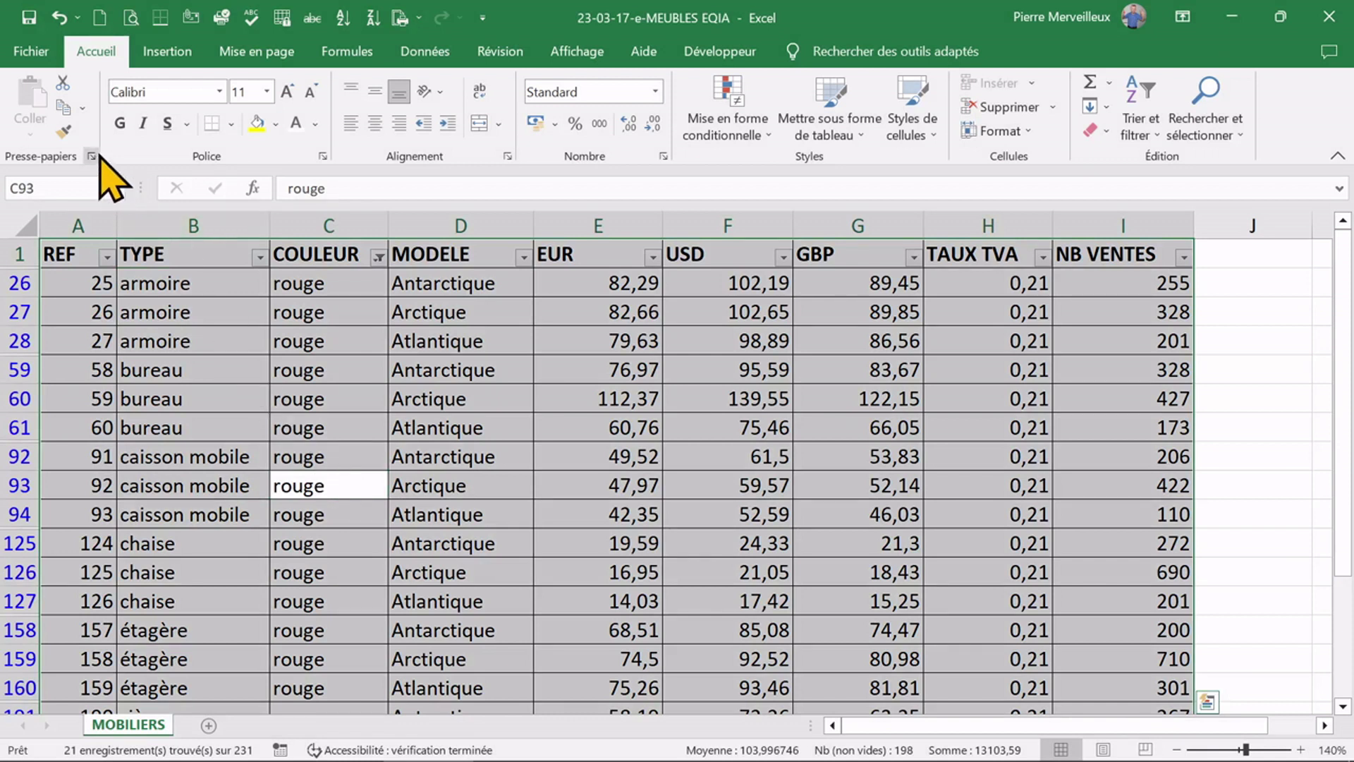
{"action": "key", "text": "ctrl+q"}
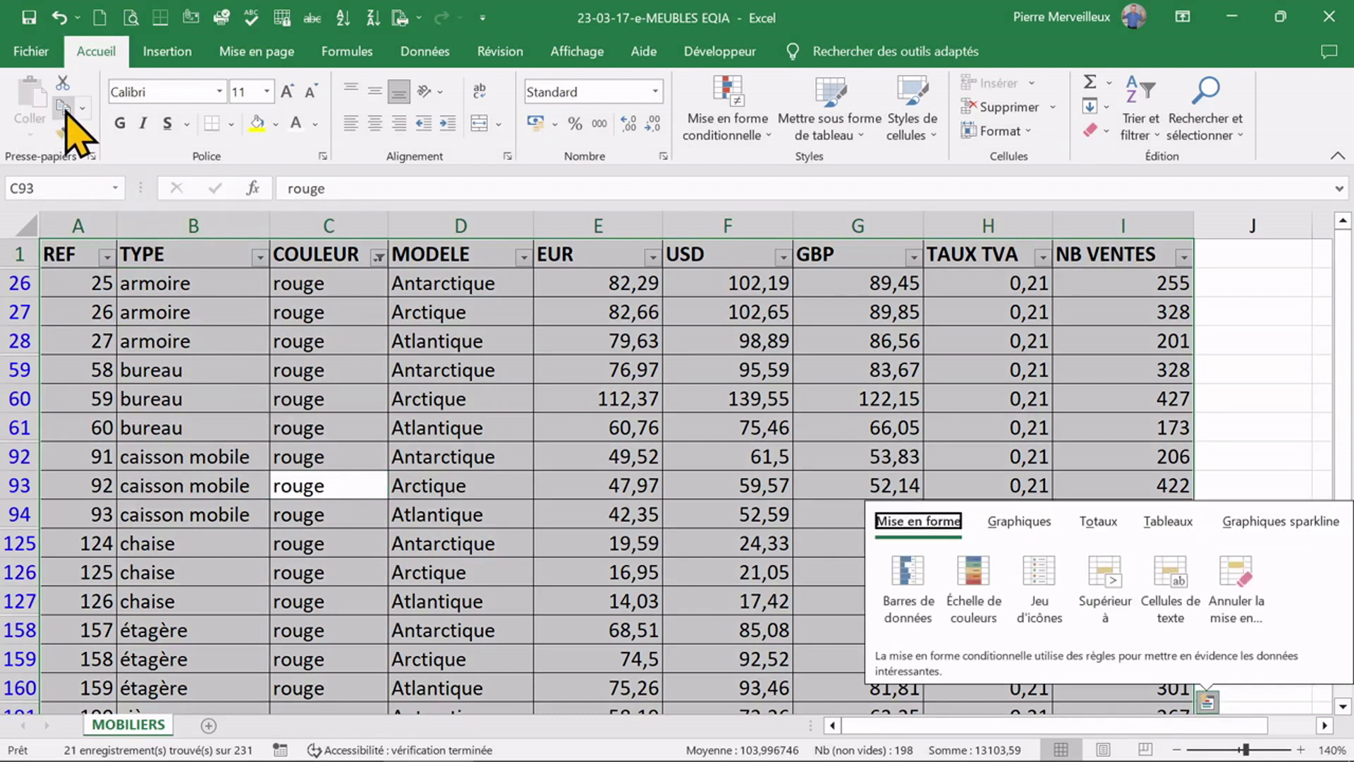
{"action": "left_click", "coordinate": [64, 108]}
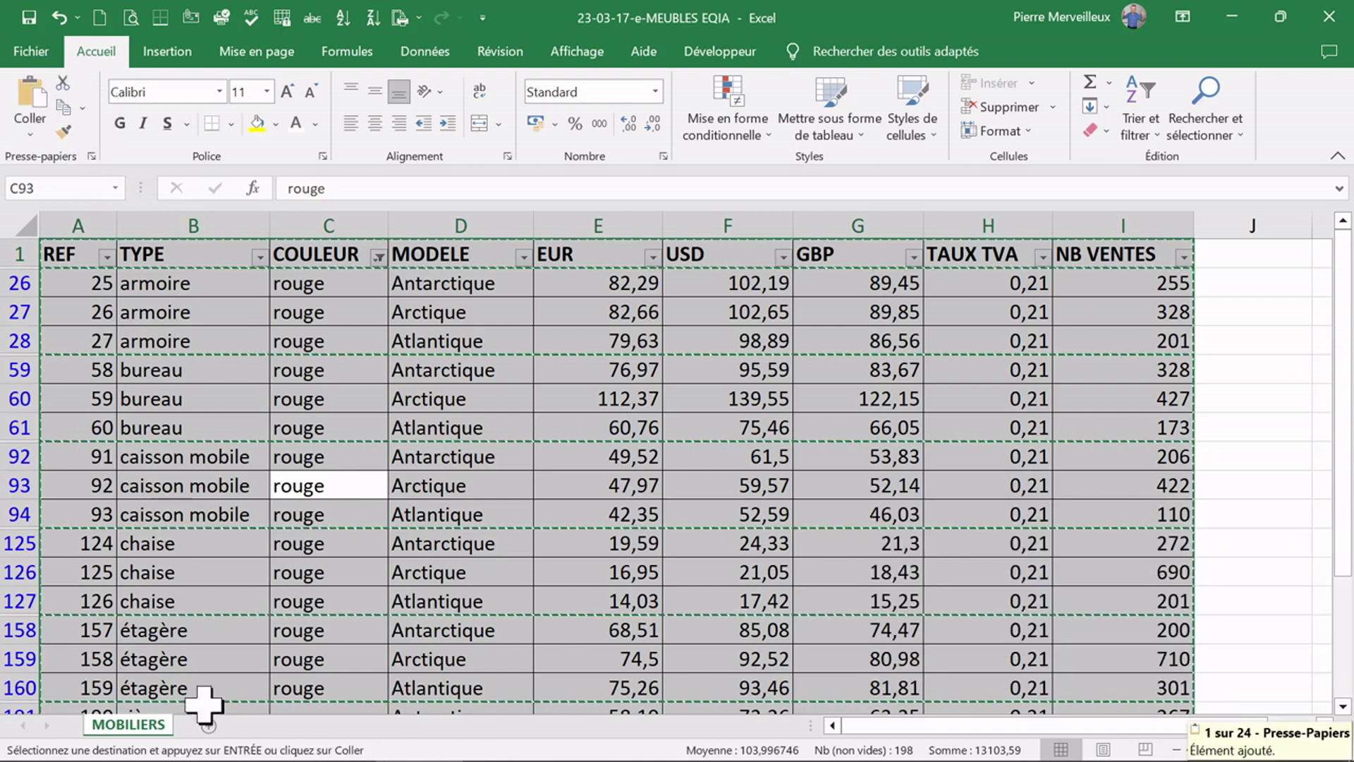
{"action": "key", "text": "ctrl+q"}
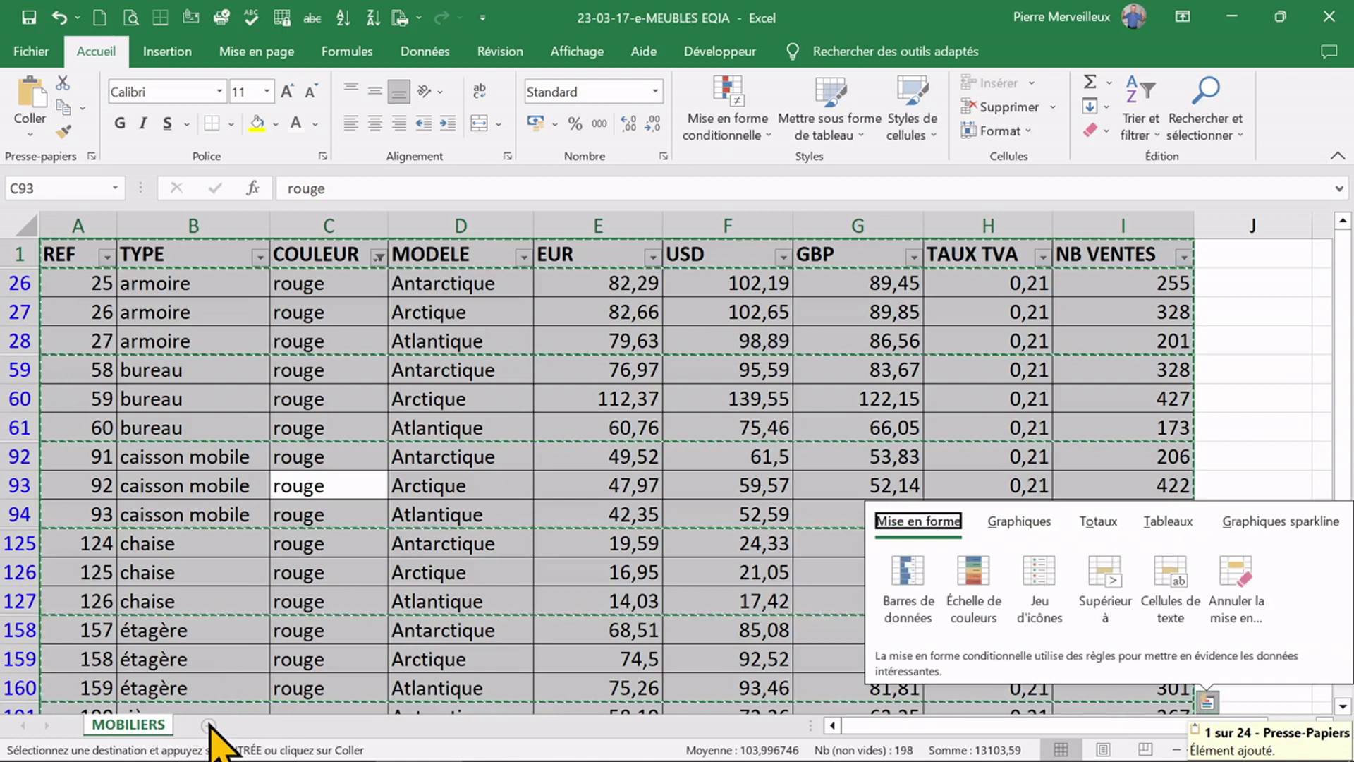
{"action": "key", "text": "Escape"}
{"action": "left_click", "coordinate": [209, 725]}
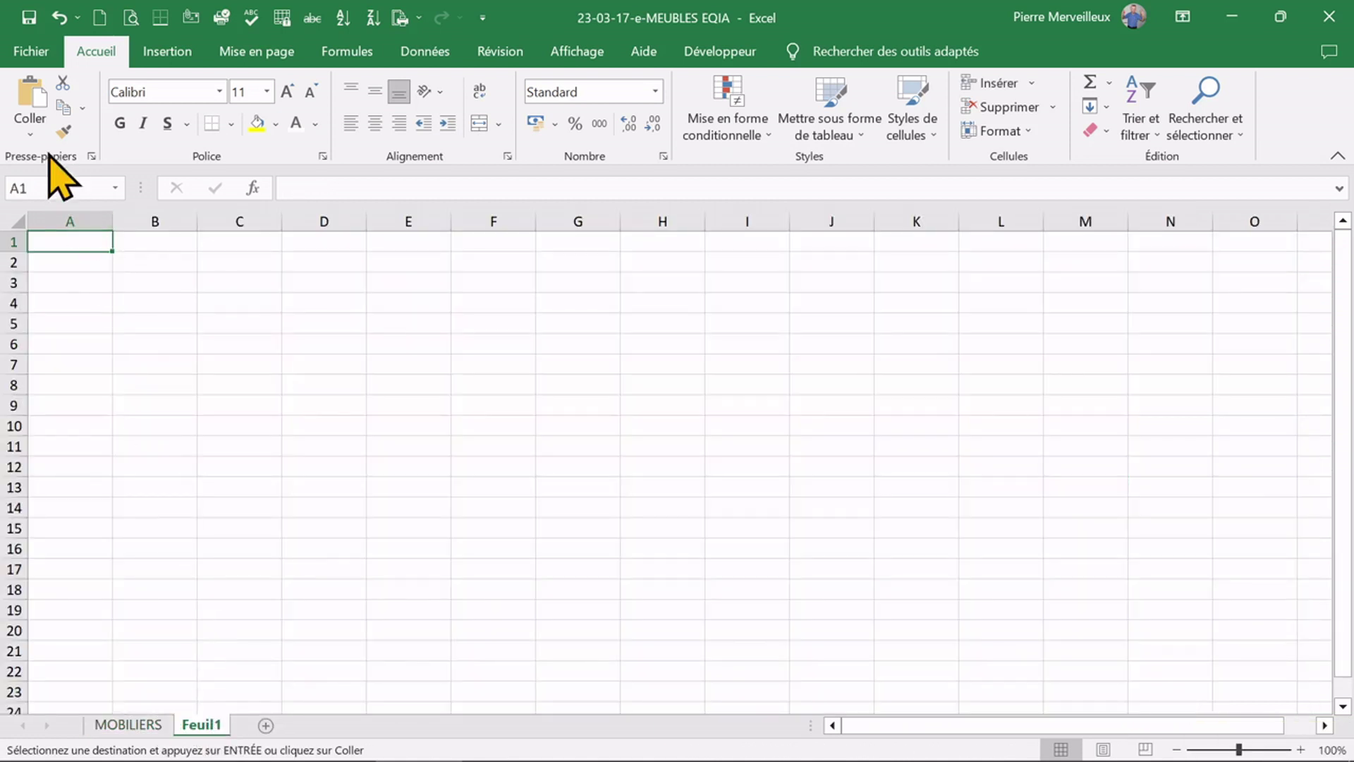
Paste the copied rouge rows with headers starting at A1 of Feuil1.
{"action": "left_click", "coordinate": [30, 93]}
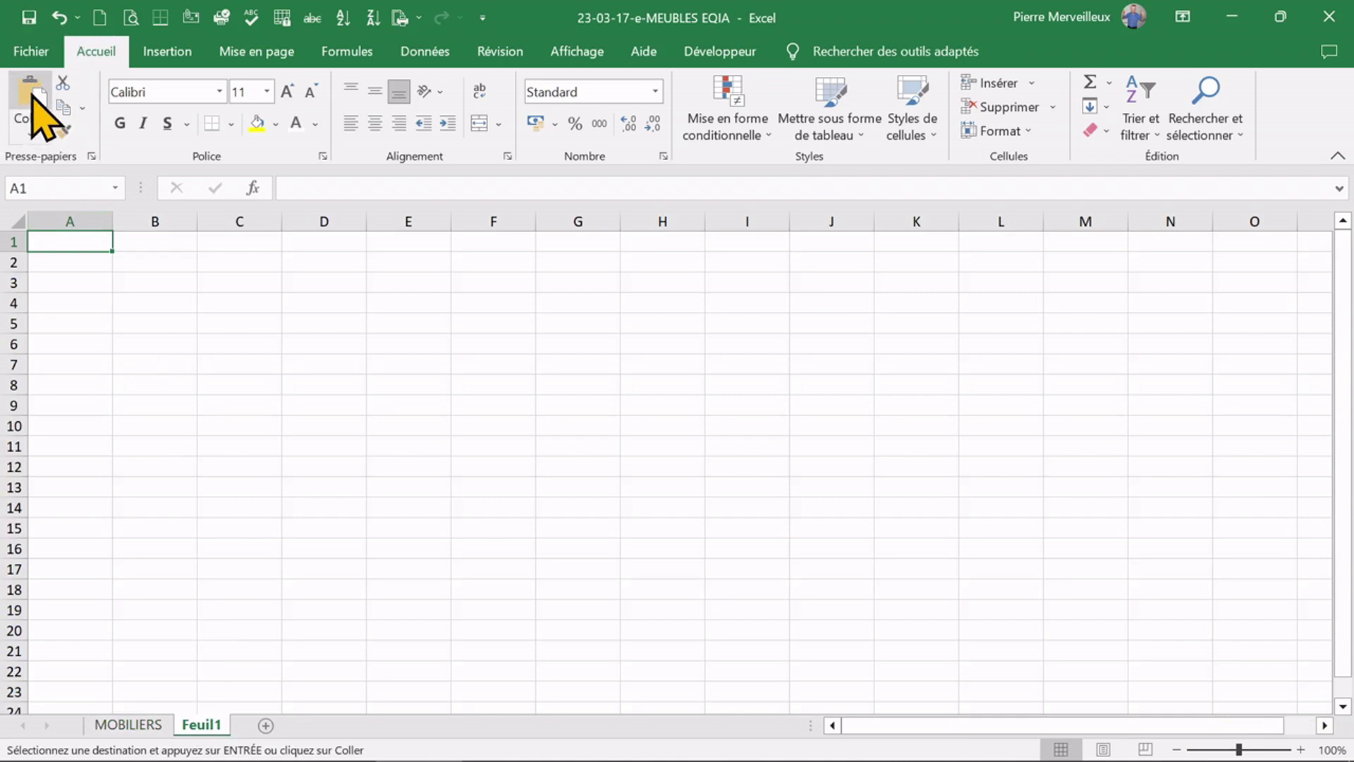
{"action": "left_click", "coordinate": [31, 99]}
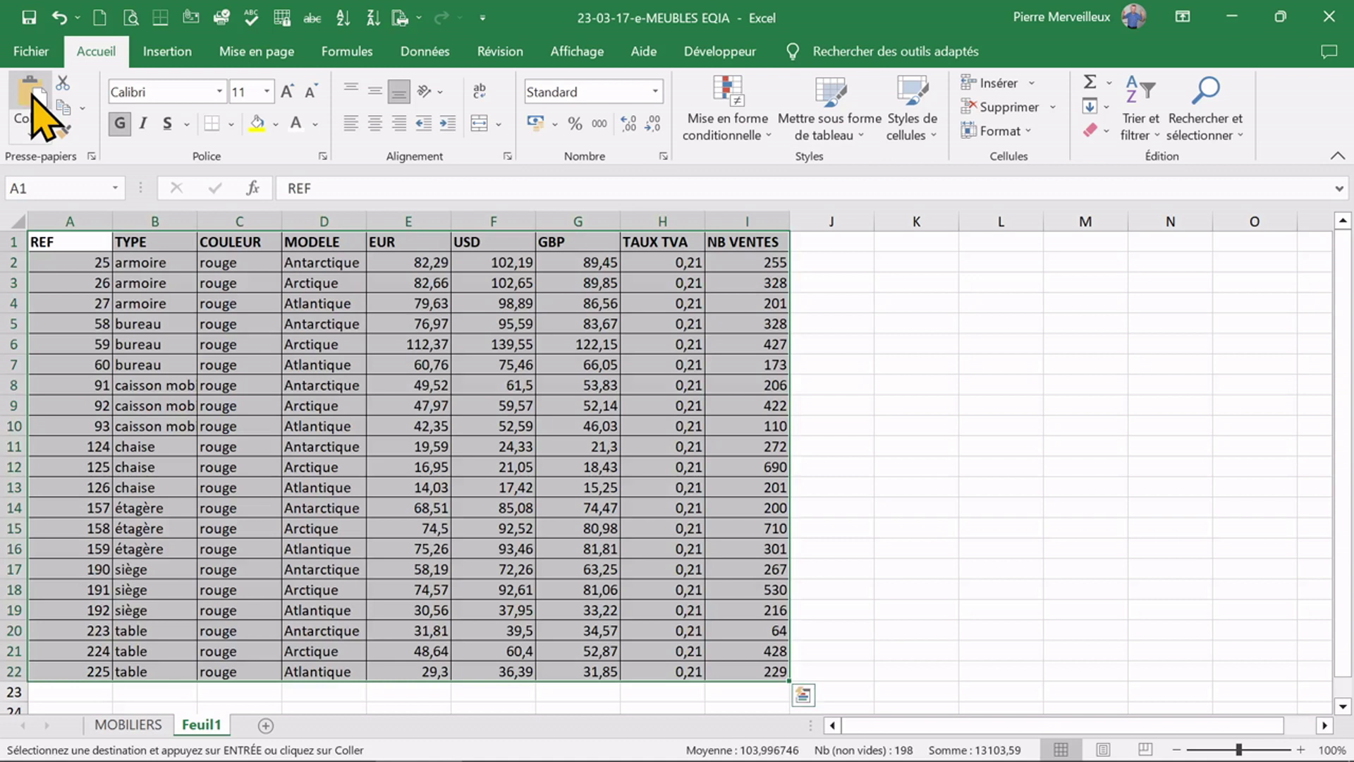
{"action": "left_click", "coordinate": [218, 727]}
{"action": "key", "text": "ctrl+q"}
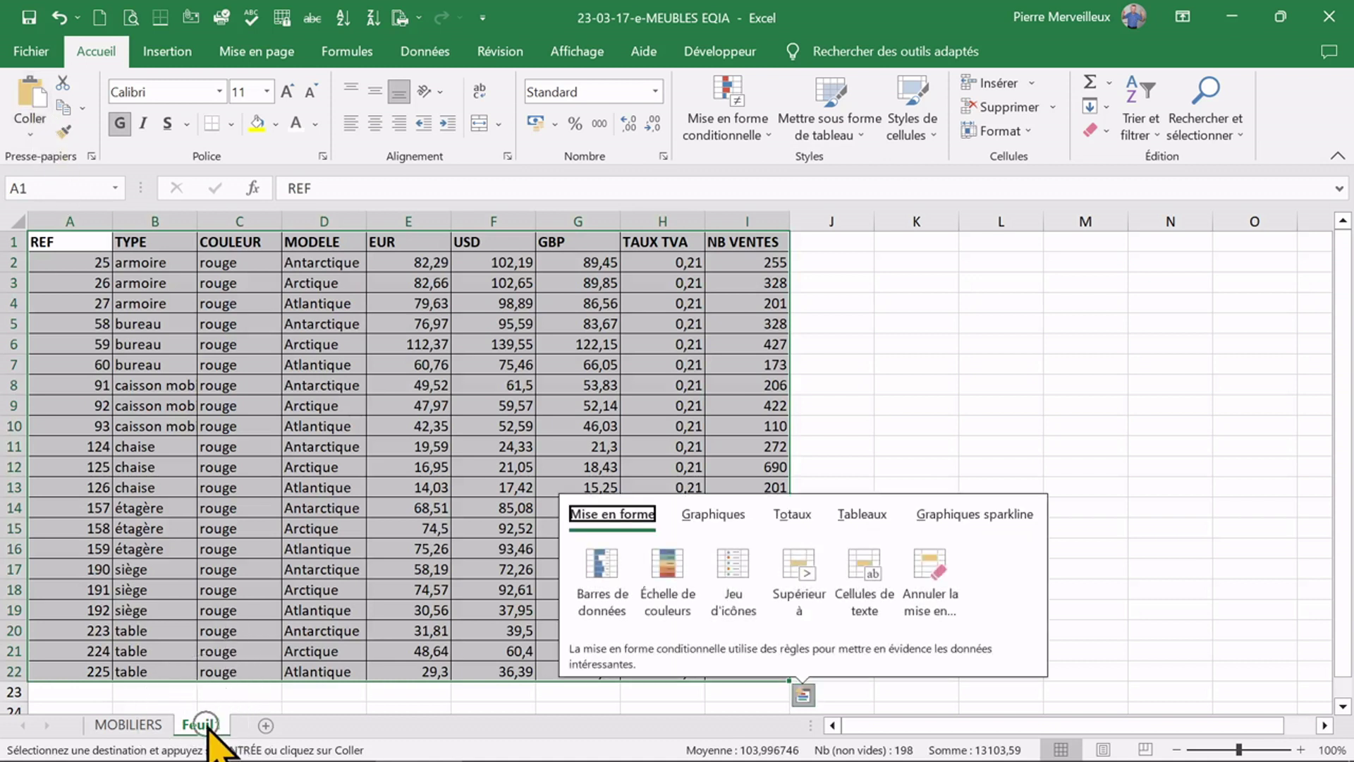
Rename the Feuil1 sheet tab to Rouge.
{"action": "right_click", "coordinate": [210, 734]}
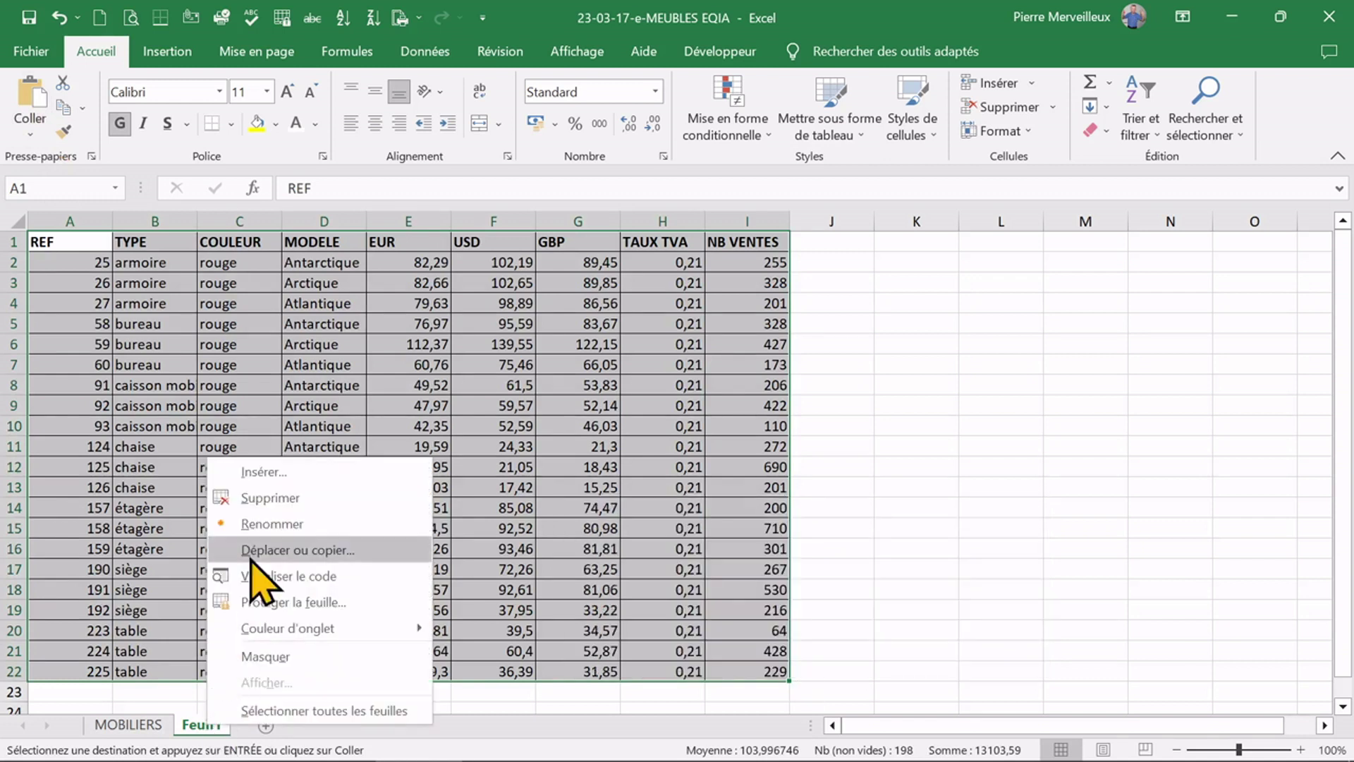
{"action": "left_click", "coordinate": [257, 522]}
{"action": "type", "text": "Rouge"}
{"action": "key", "text": "Return"}
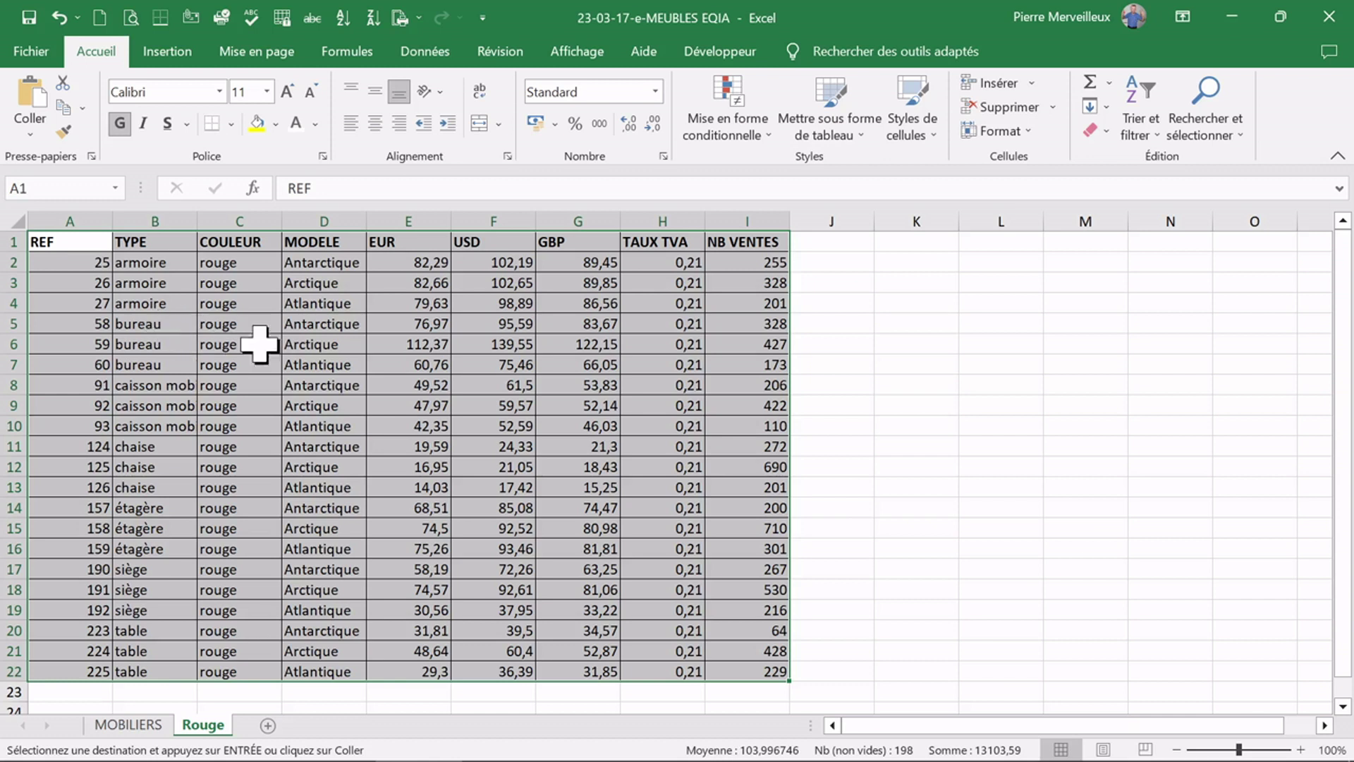
Enable filters on the Rouge table and sort it by MODELE from A to Z.
{"action": "left_click", "coordinate": [323, 363]}
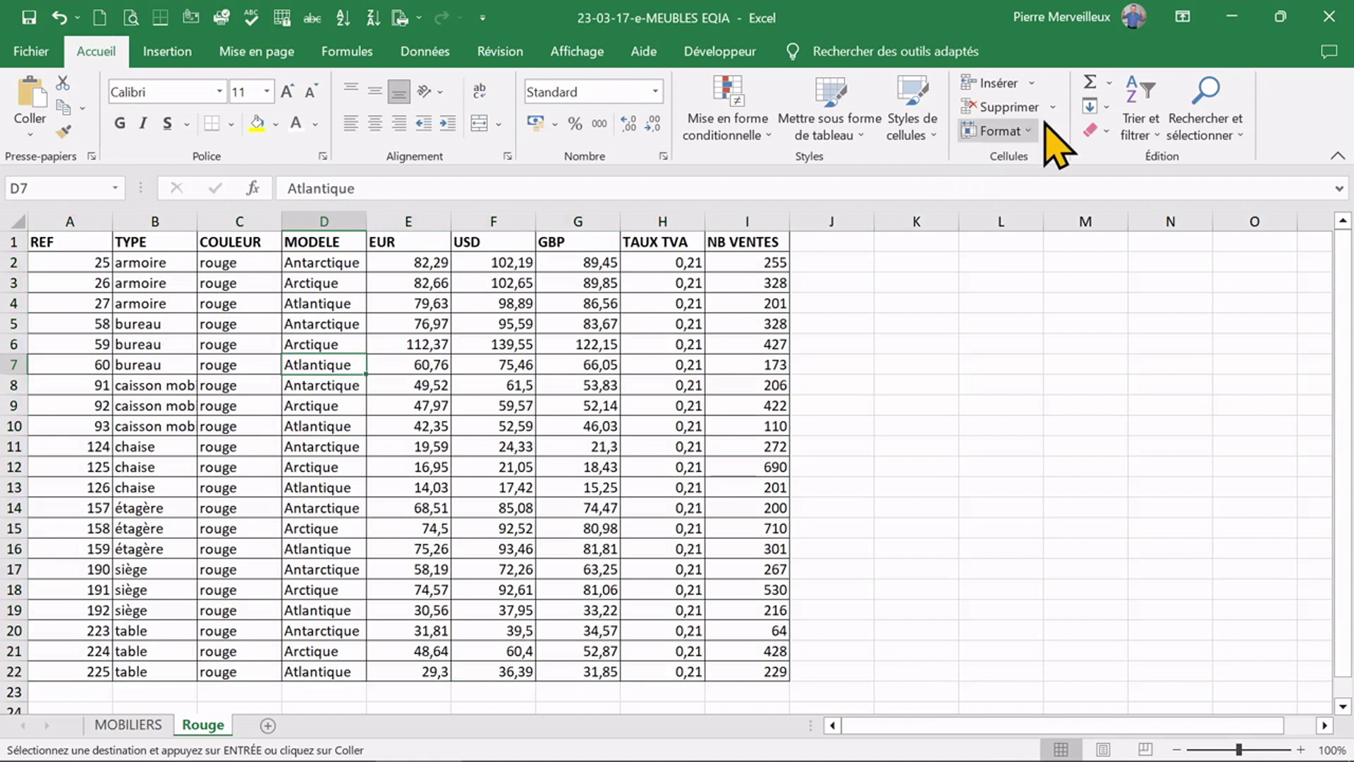
{"action": "left_click", "coordinate": [1138, 127]}
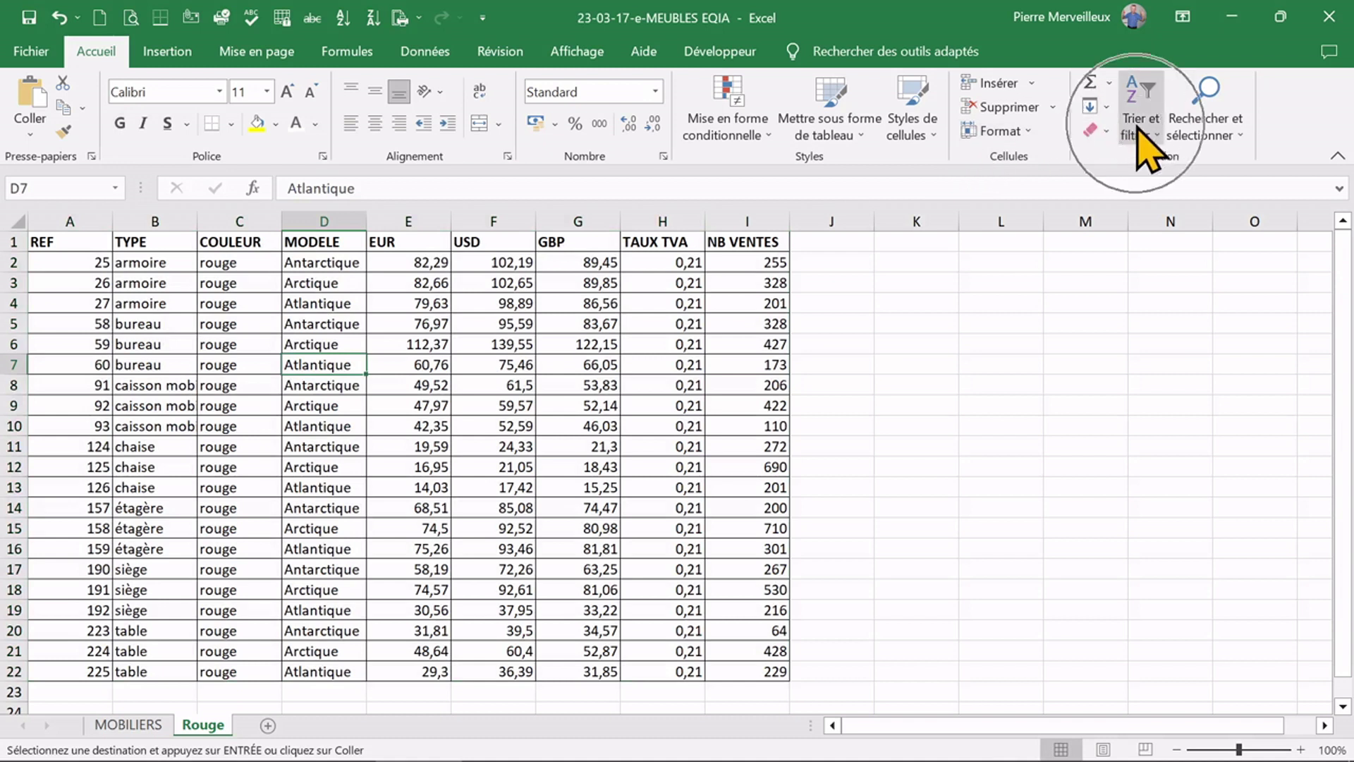
{"action": "left_click", "coordinate": [1165, 243]}
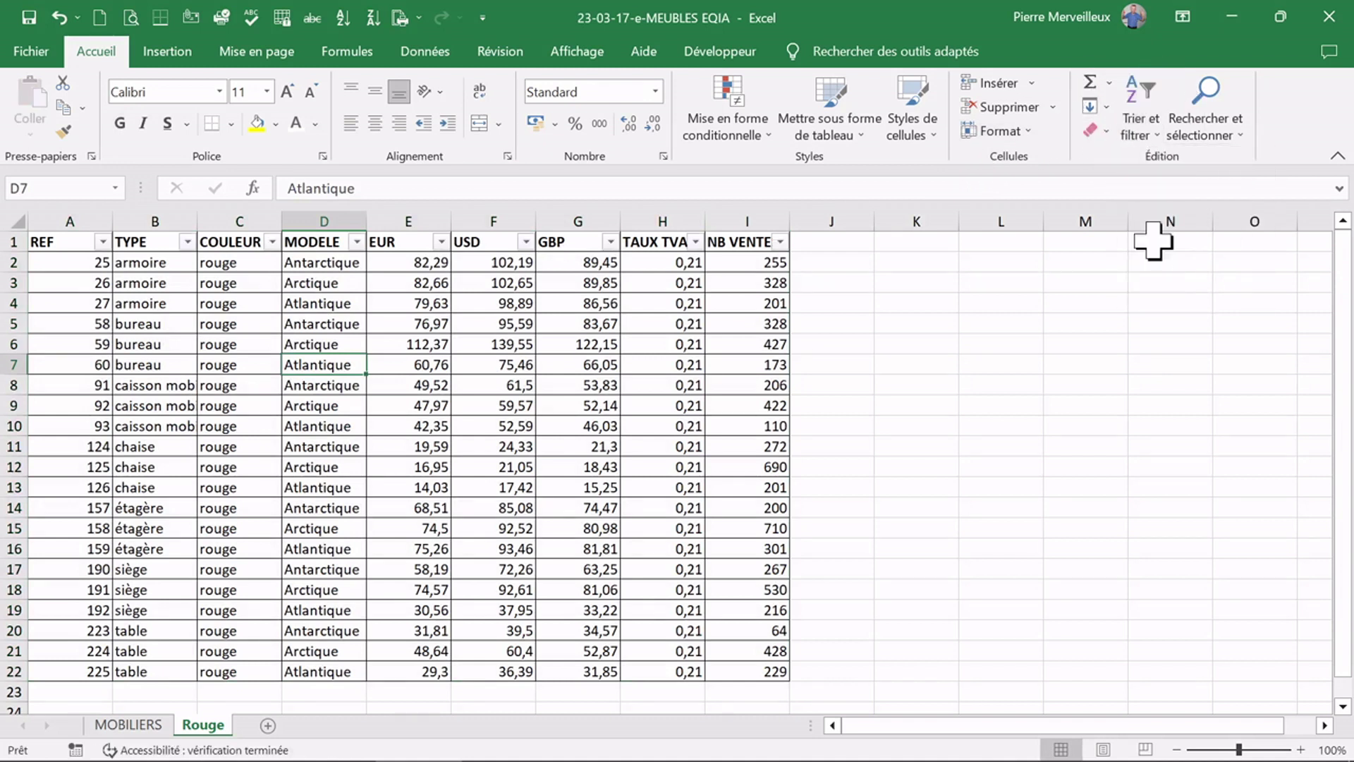
{"action": "left_click", "coordinate": [357, 242]}
{"action": "key", "text": "Escape"}
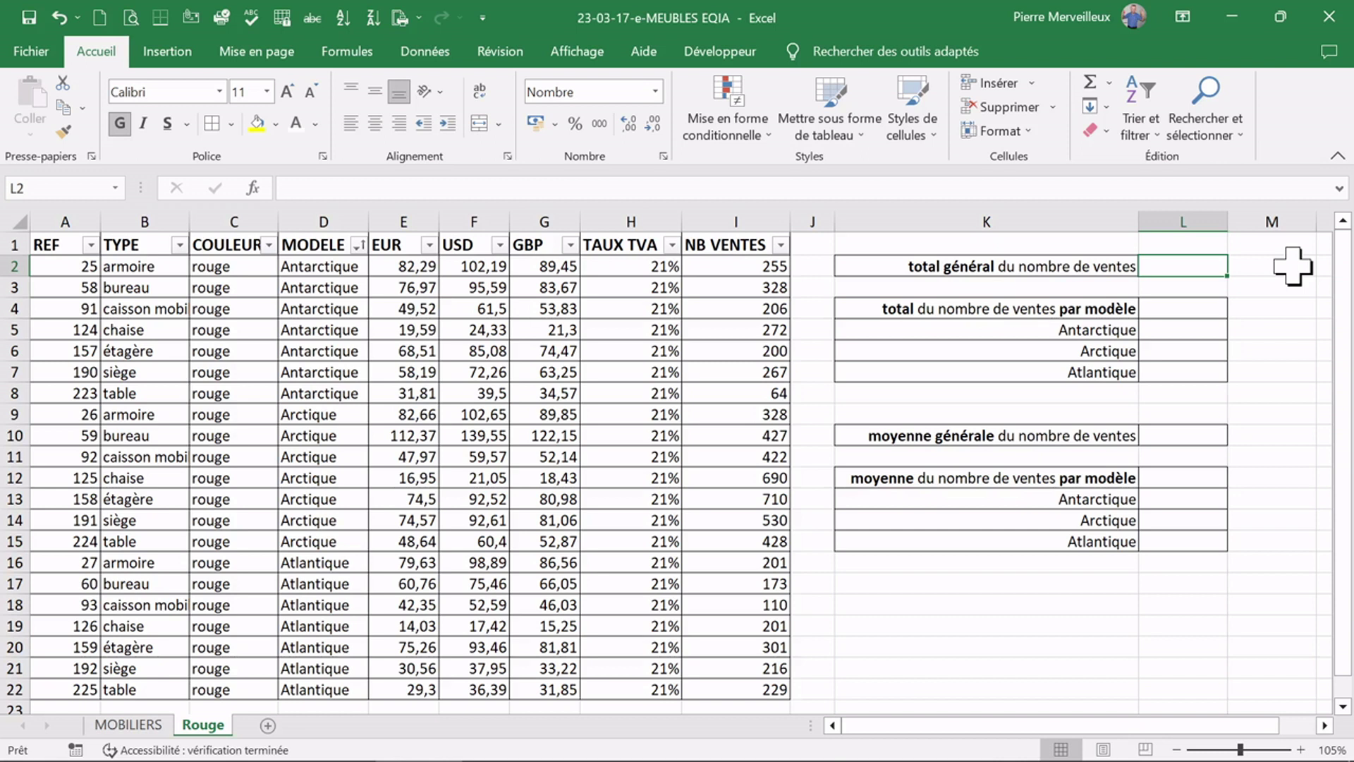
Enter =SOMME(I2:I22) in L2 to total all NB VENTES values, giving 6 558.
{"action": "left_click", "coordinate": [1199, 266]}
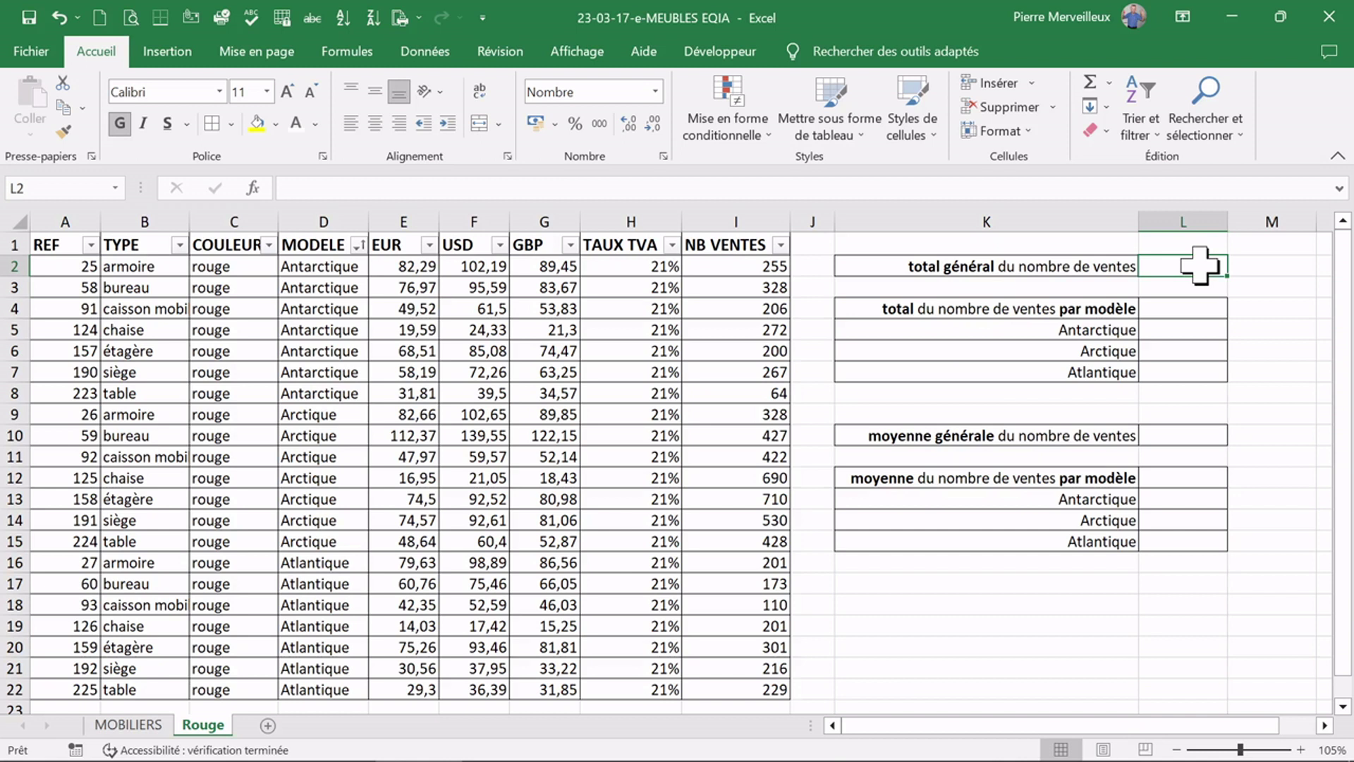
{"action": "left_click", "coordinate": [1095, 84]}
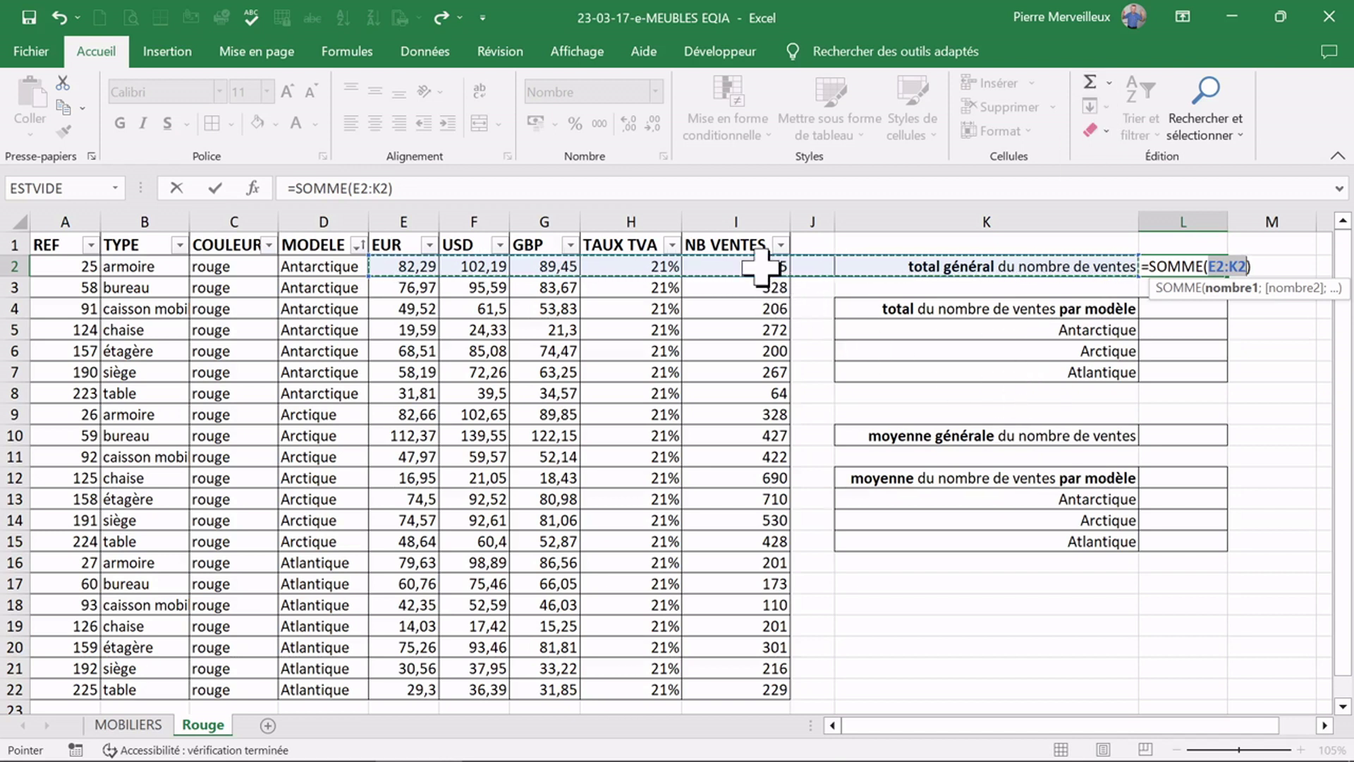
{"action": "left_click_drag", "start_coordinate": [759, 267], "coordinate": [756, 686]}
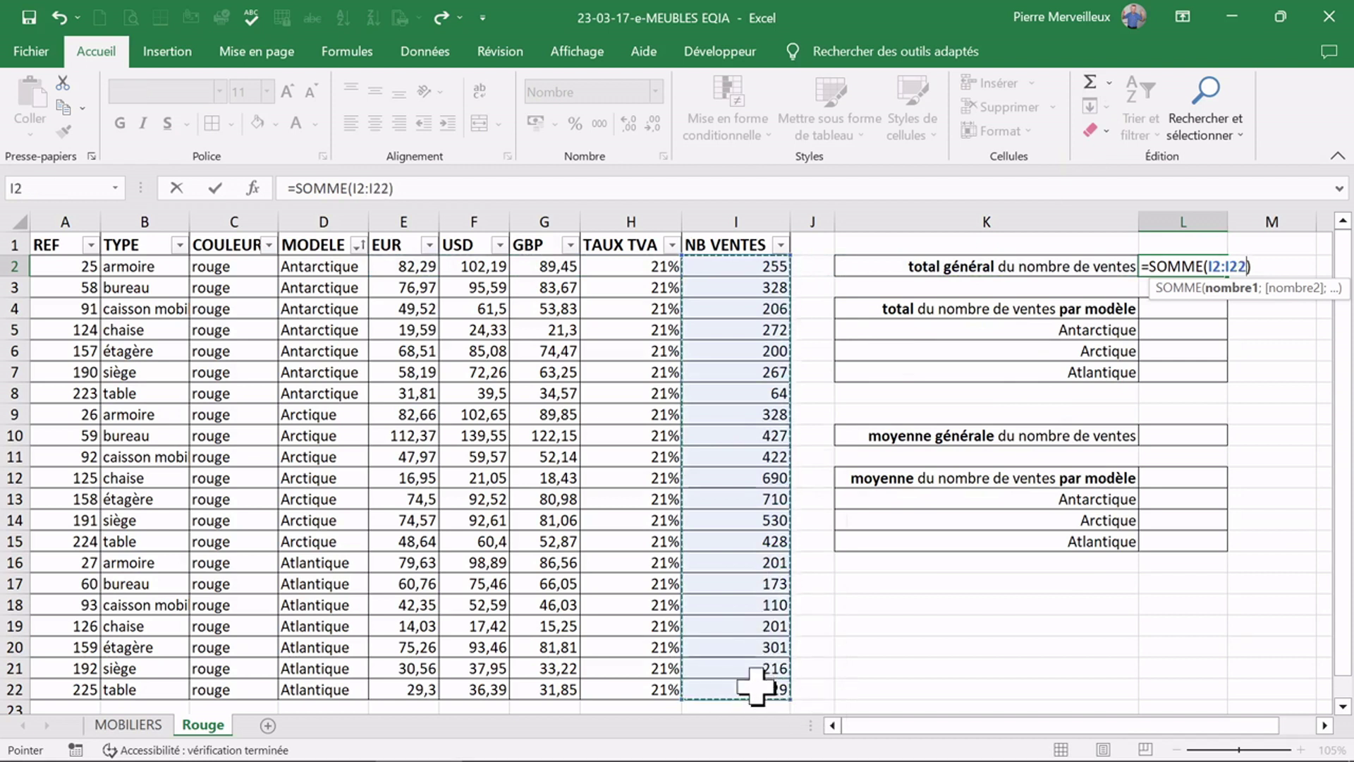
{"action": "key", "text": "Return"}
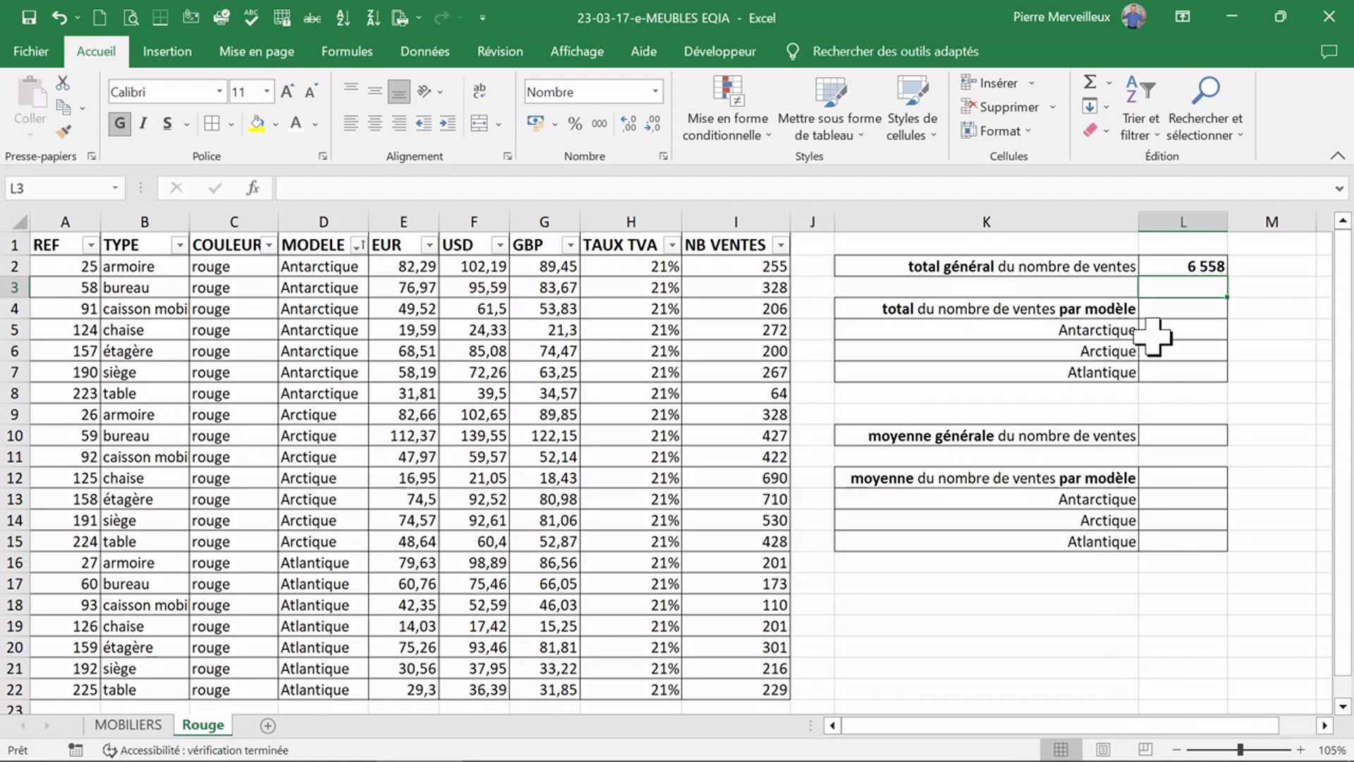
Type =somme.si( into L5 to begin the Antarctique total.
{"action": "left_click", "coordinate": [1176, 331]}
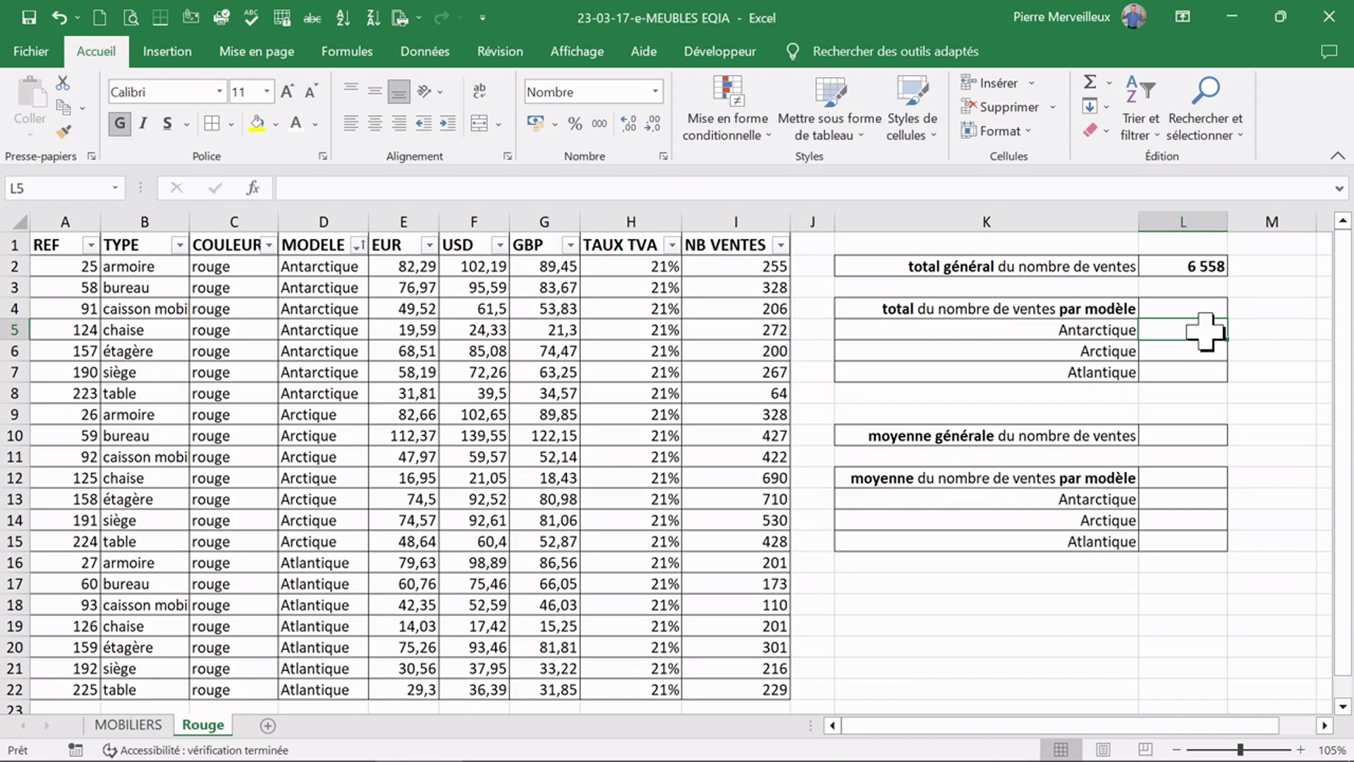
{"action": "type", "text": "=somme.si"}
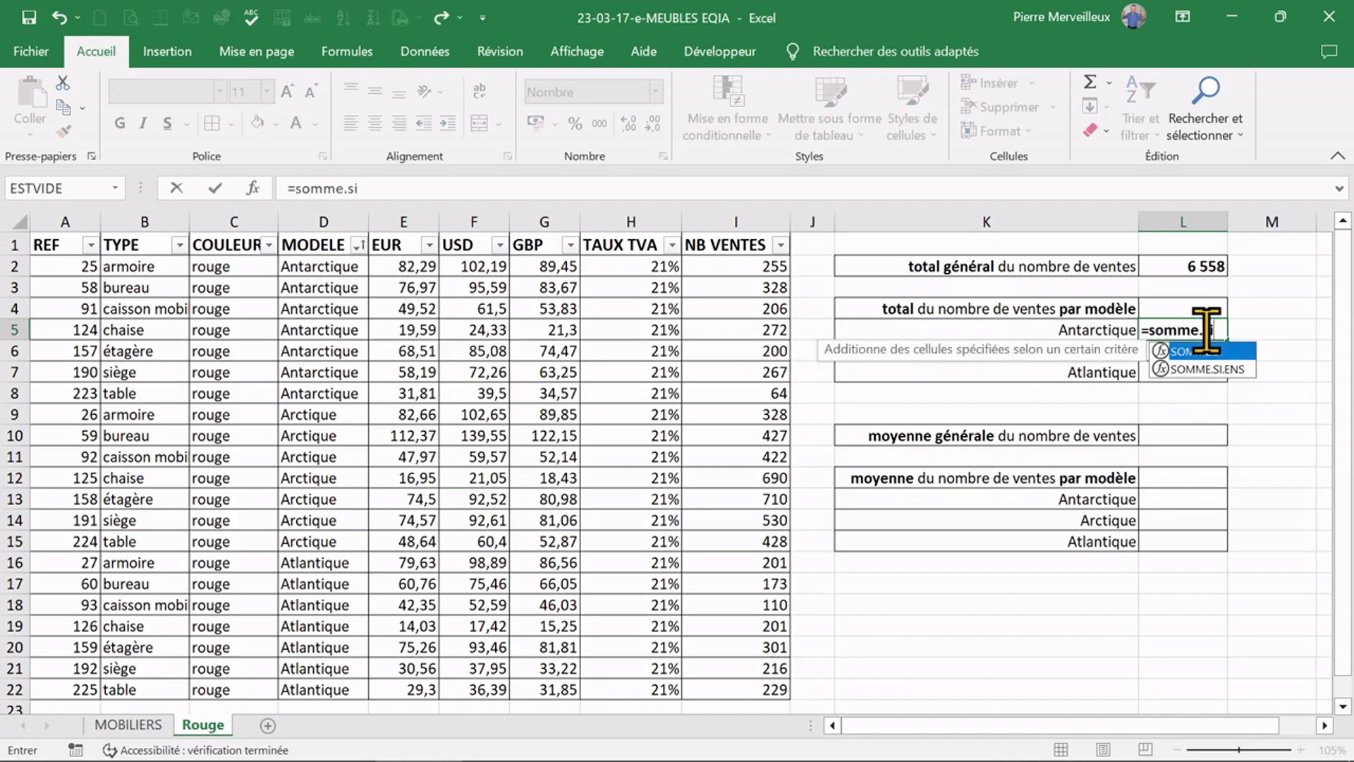
{"action": "type", "text": "("}
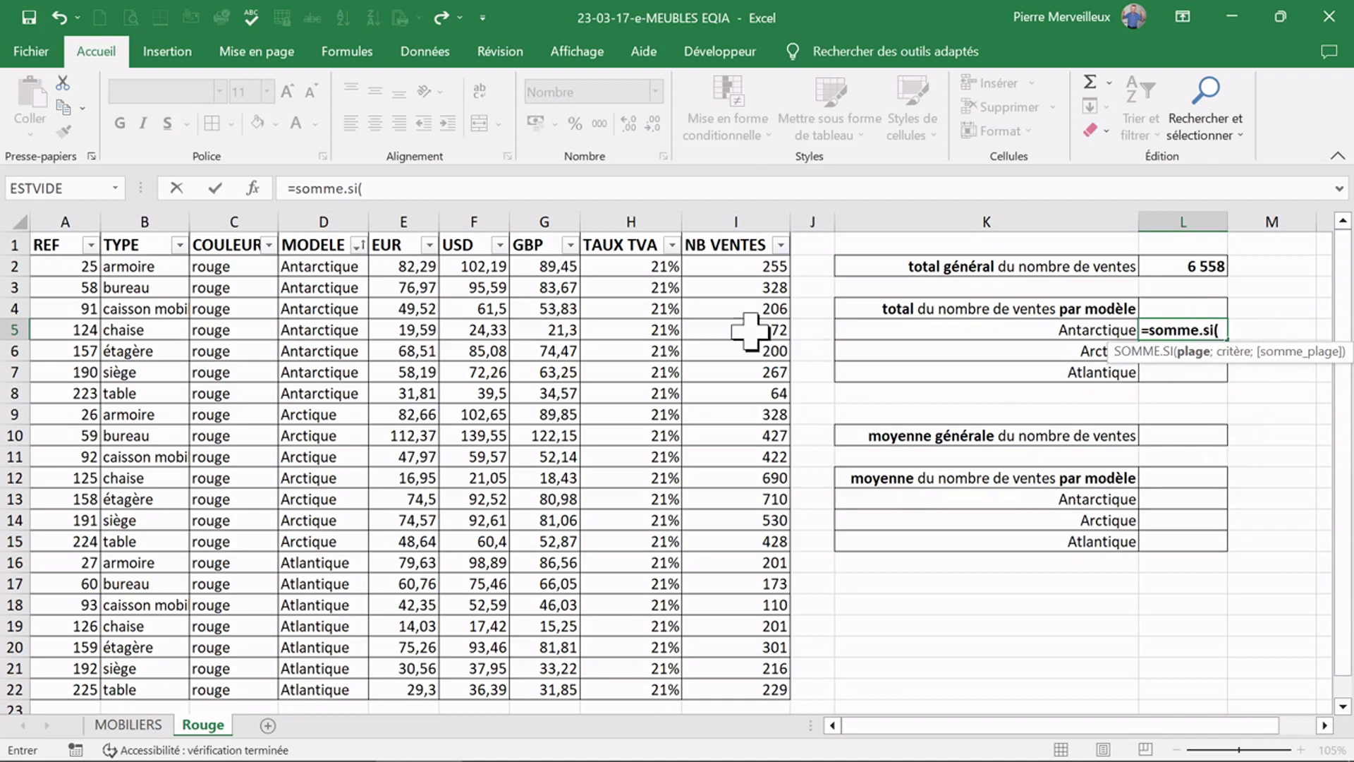
Complete L5 as =SOMME.SI(D2:D22;K5;I2:I22) in the argument dialog, giving 1 592.
{"action": "left_click", "coordinate": [252, 189]}
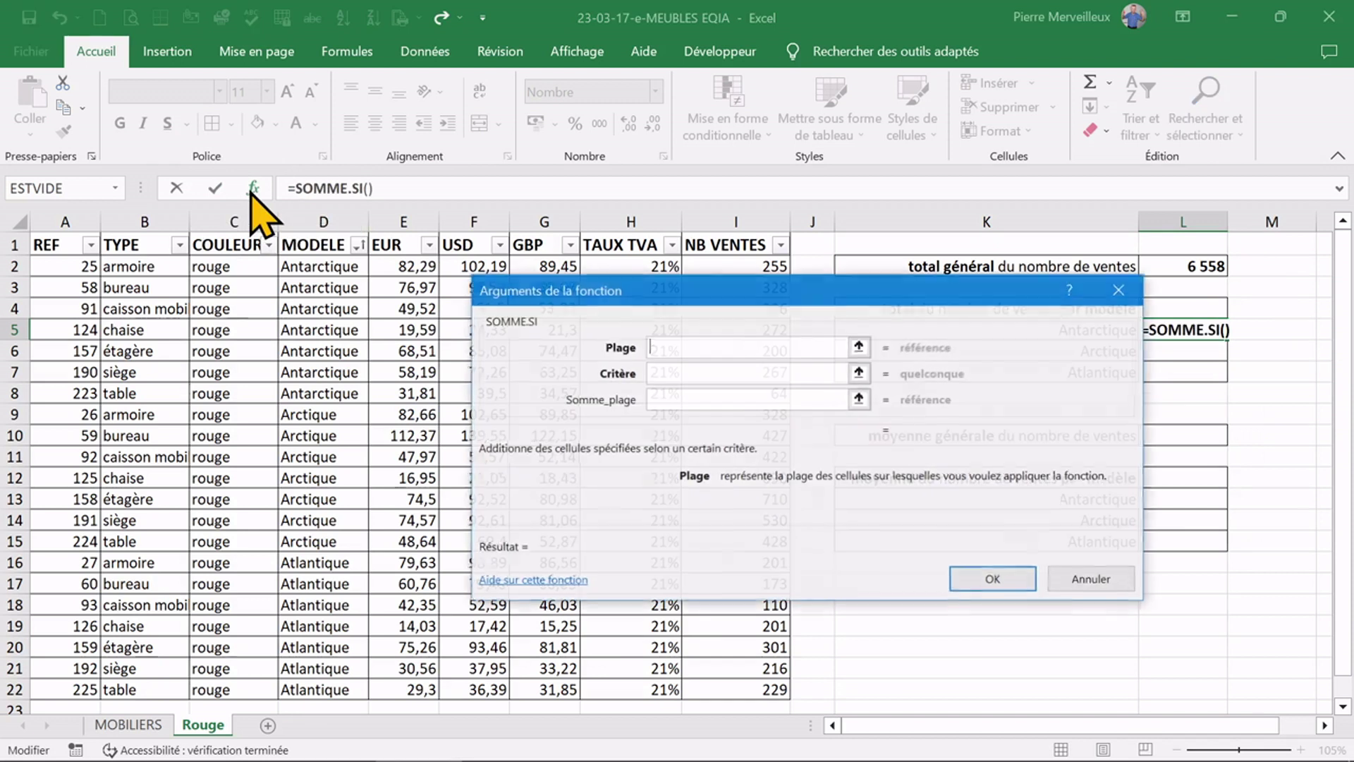
{"action": "left_click_drag", "start_coordinate": [779, 289], "coordinate": [905, 356]}
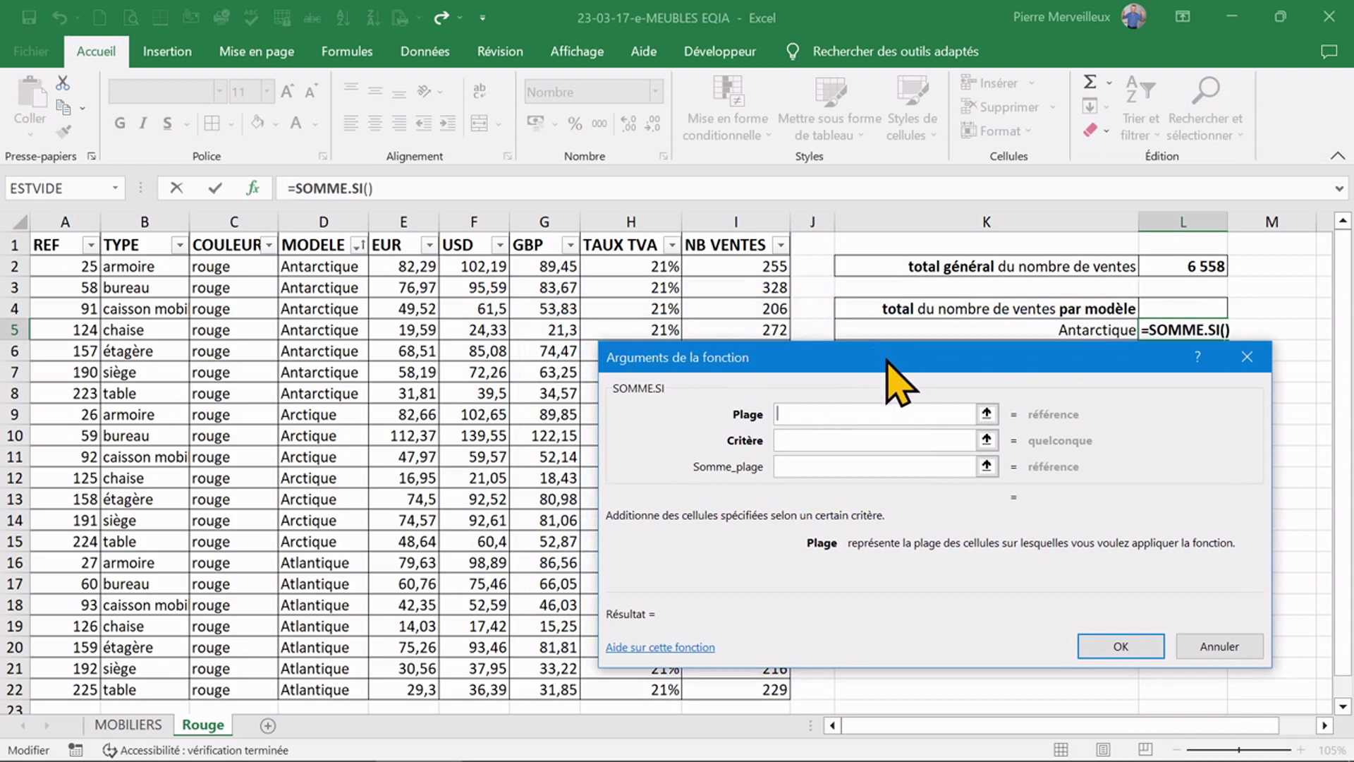
{"action": "left_click", "coordinate": [321, 265]}
{"action": "left_click_drag", "start_coordinate": [321, 266], "coordinate": [314, 688]}
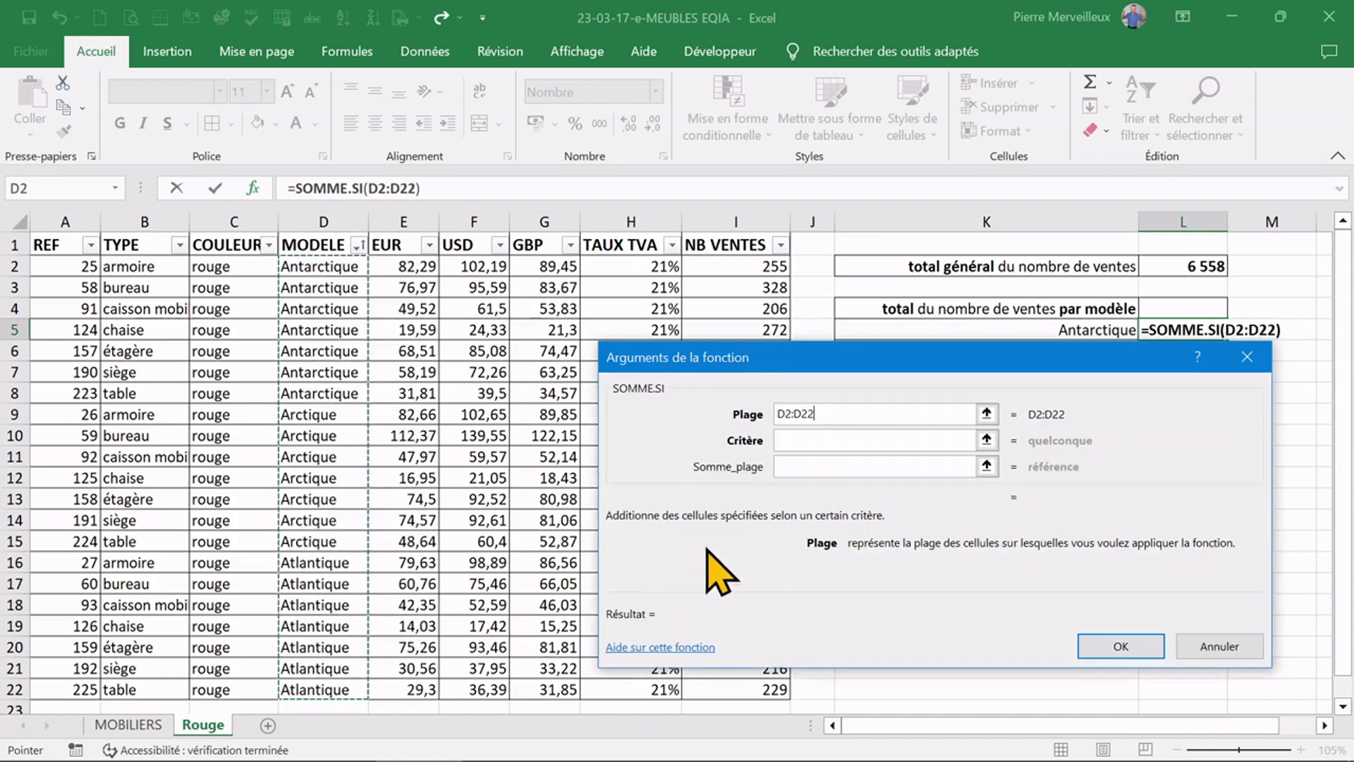
{"action": "left_click", "coordinate": [818, 440]}
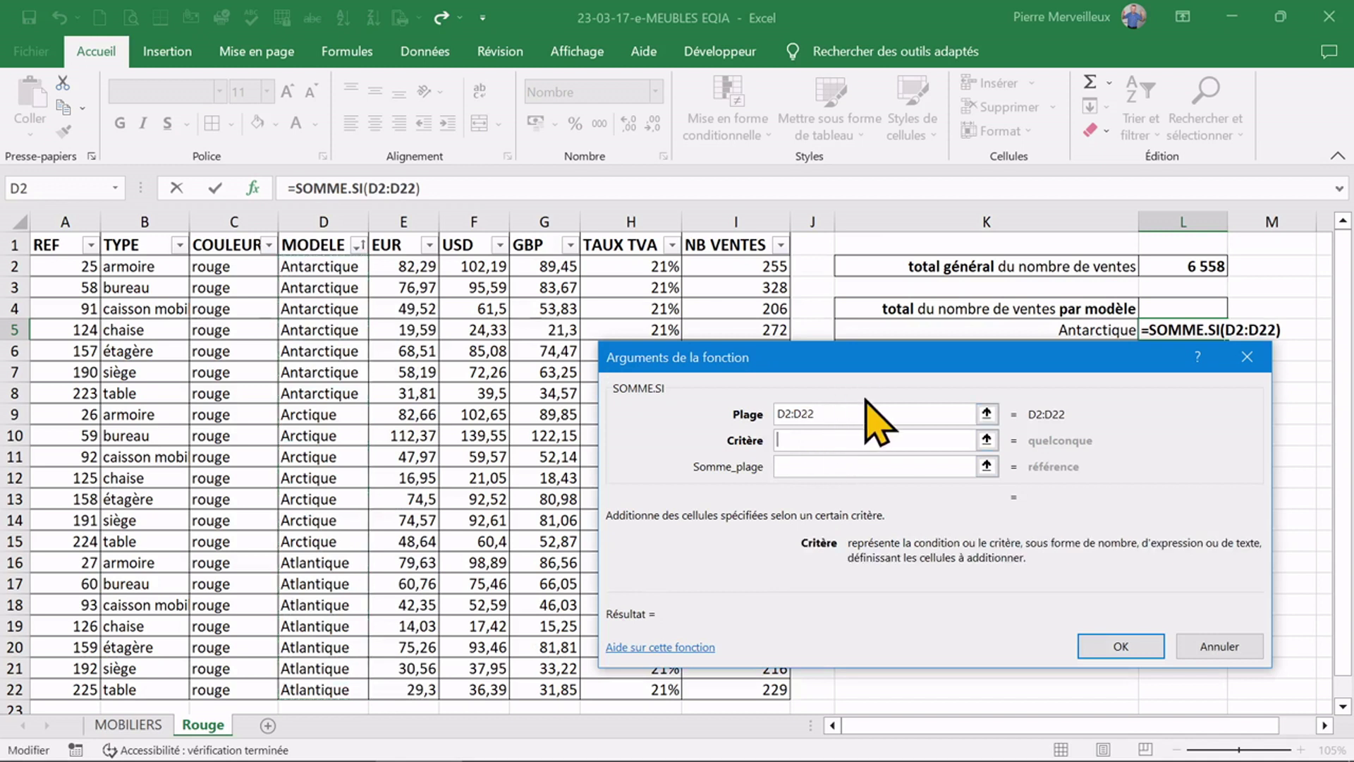
{"action": "left_click_drag", "start_coordinate": [893, 373], "coordinate": [896, 384]}
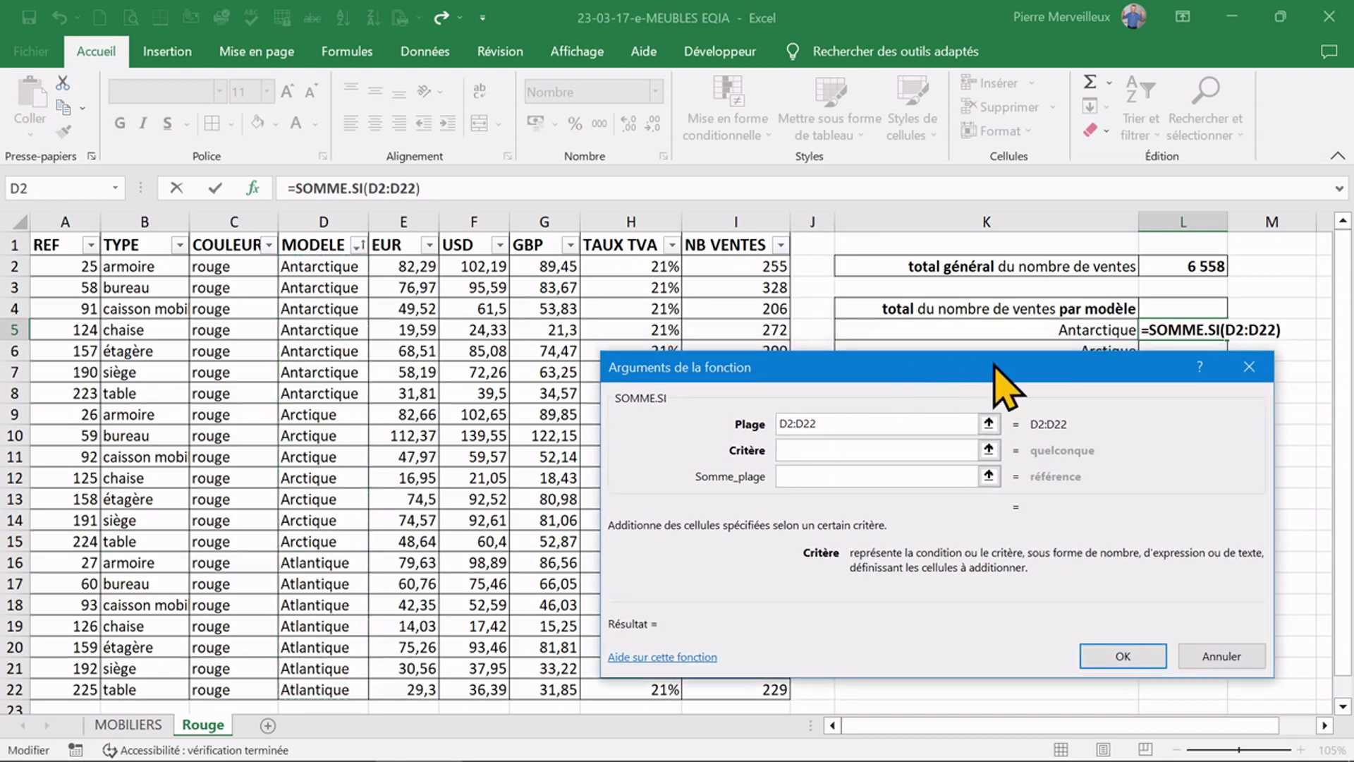
{"action": "left_click", "coordinate": [1103, 330]}
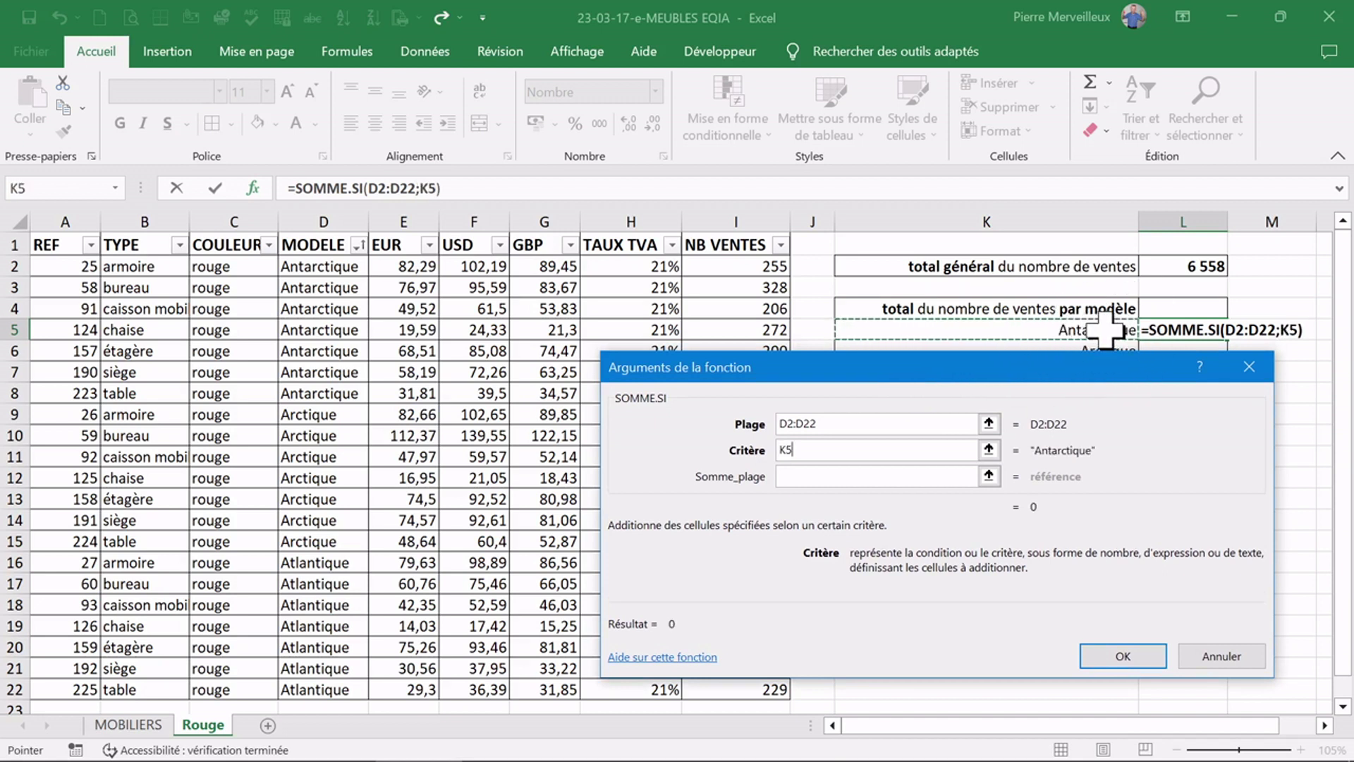
{"action": "left_click", "coordinate": [855, 476]}
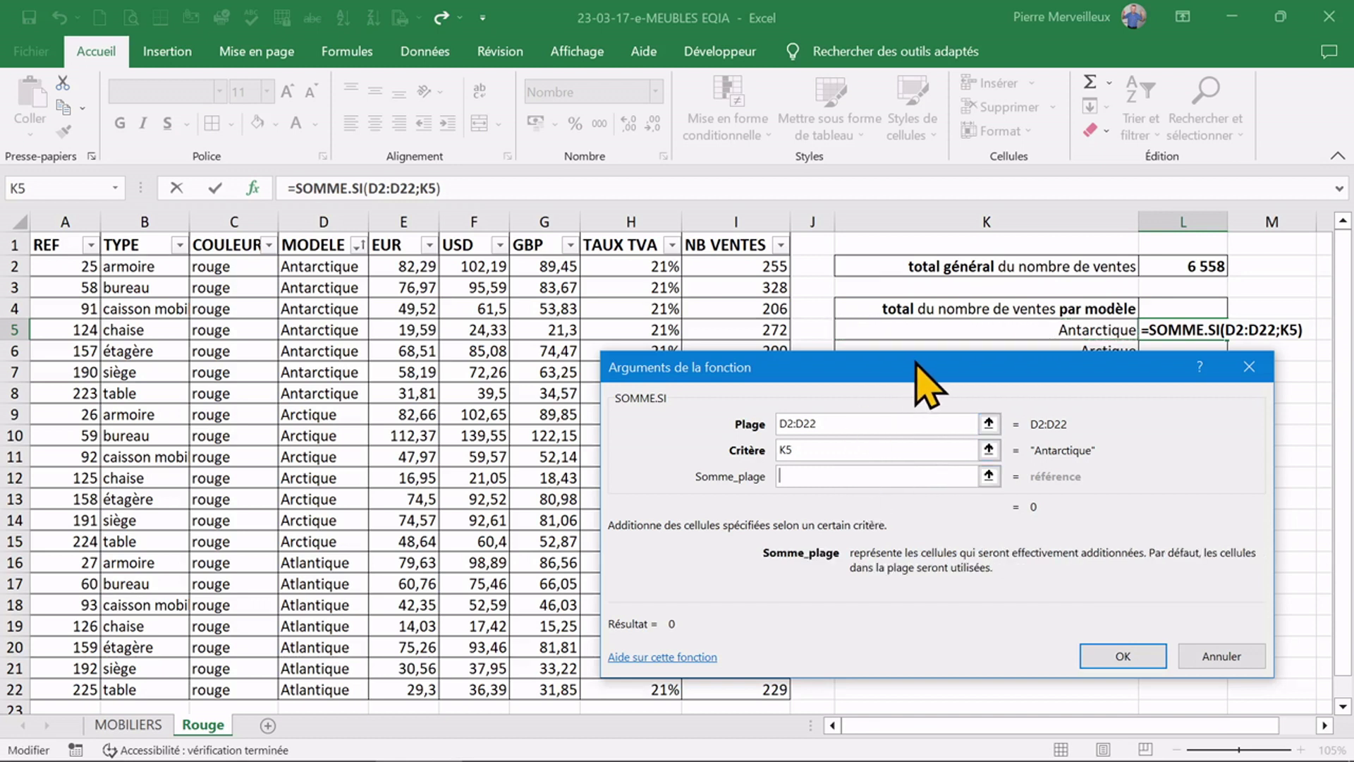
{"action": "left_click_drag", "start_coordinate": [915, 363], "coordinate": [309, 273]}
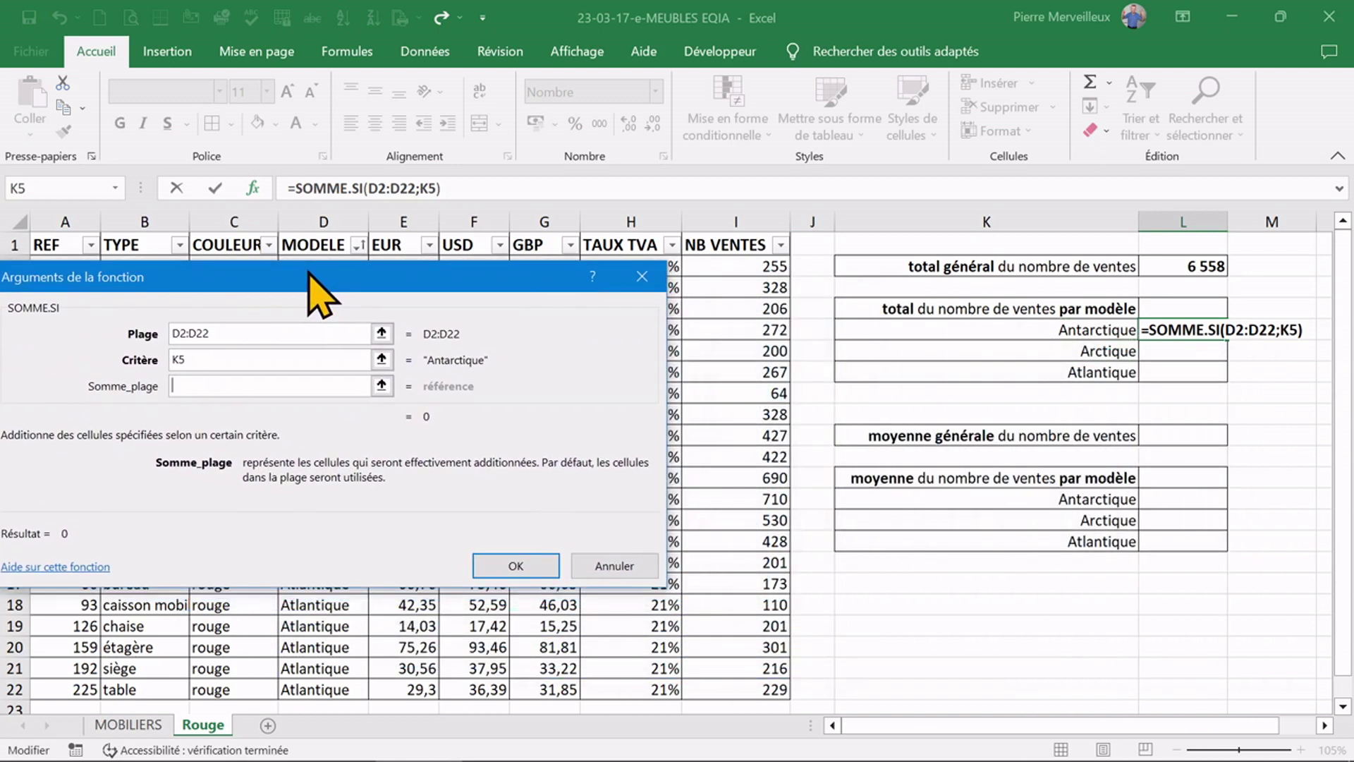
{"action": "mouse_move", "coordinate": [737, 267]}
{"action": "left_mouse_down"}
{"action": "mouse_move", "coordinate": [731, 590]}
{"action": "mouse_move", "coordinate": [750, 684]}
{"action": "left_mouse_up"}
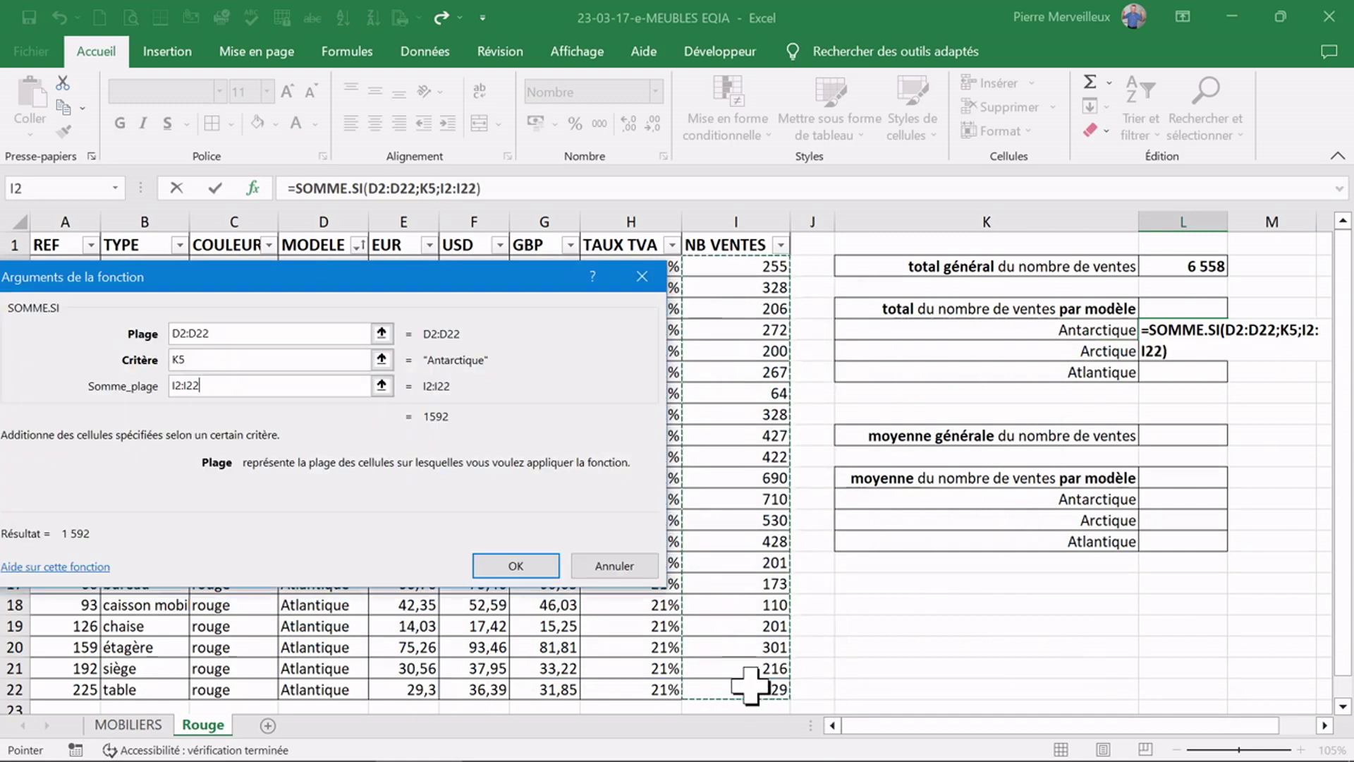
{"action": "left_click", "coordinate": [521, 566]}
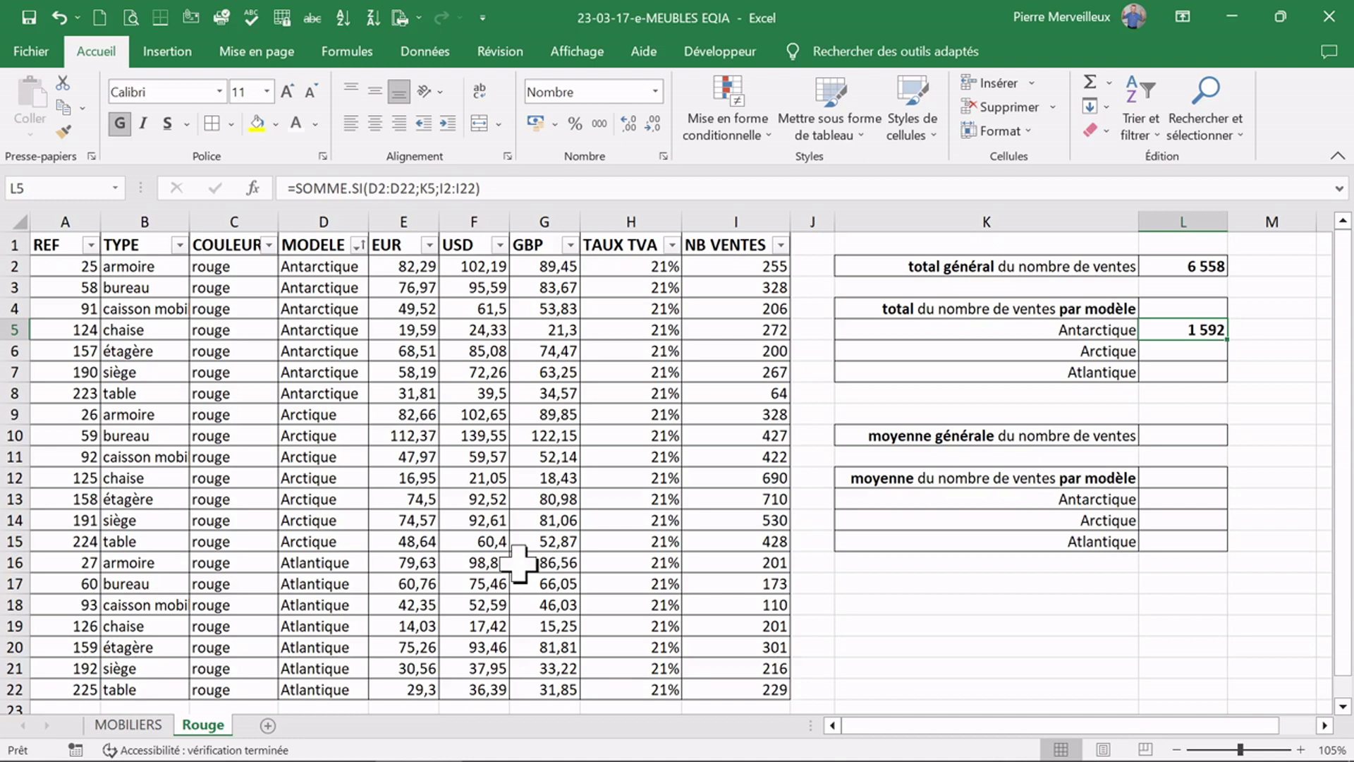
Build =SOMME.SI(D2:D22;K6;I2:I22) in L6 for the Arctique total, giving 3 535.
{"action": "left_click", "coordinate": [1198, 347]}
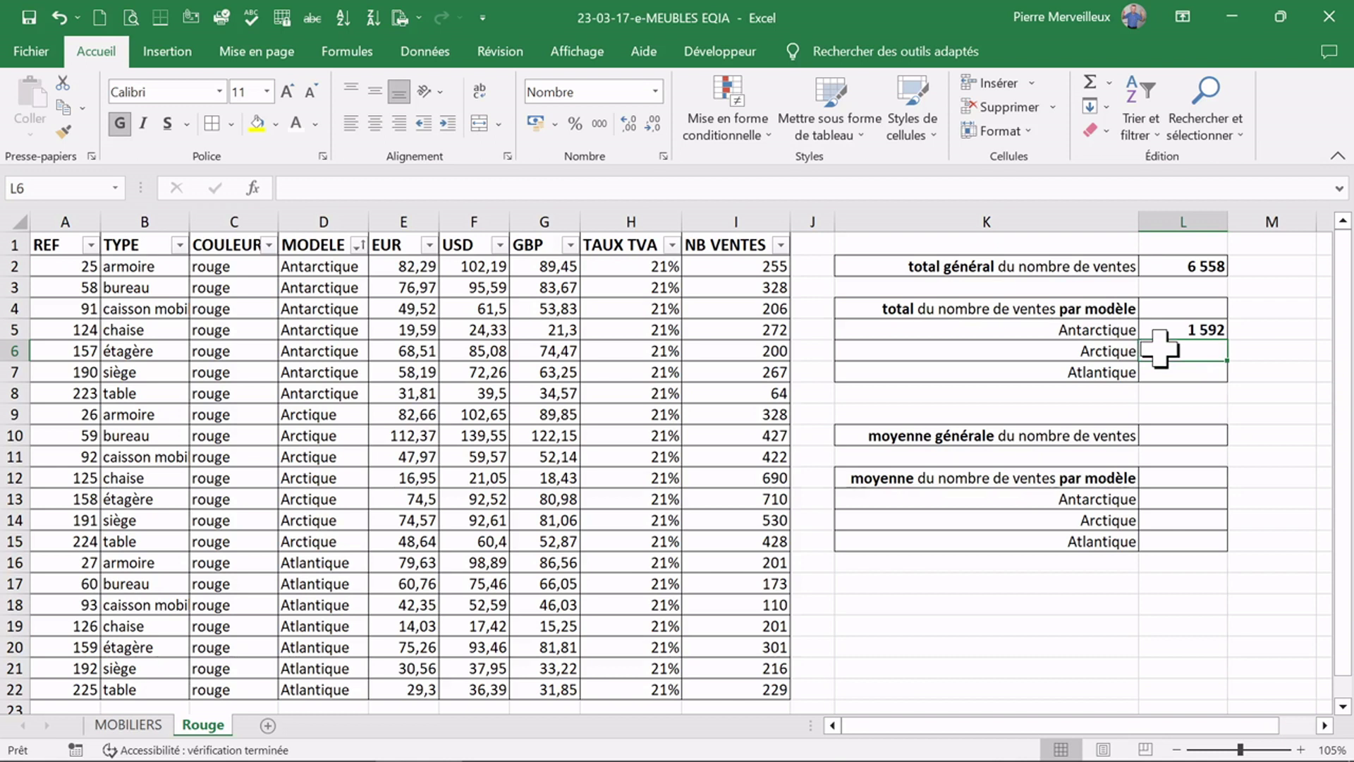
{"action": "type", "text": "=somme."}
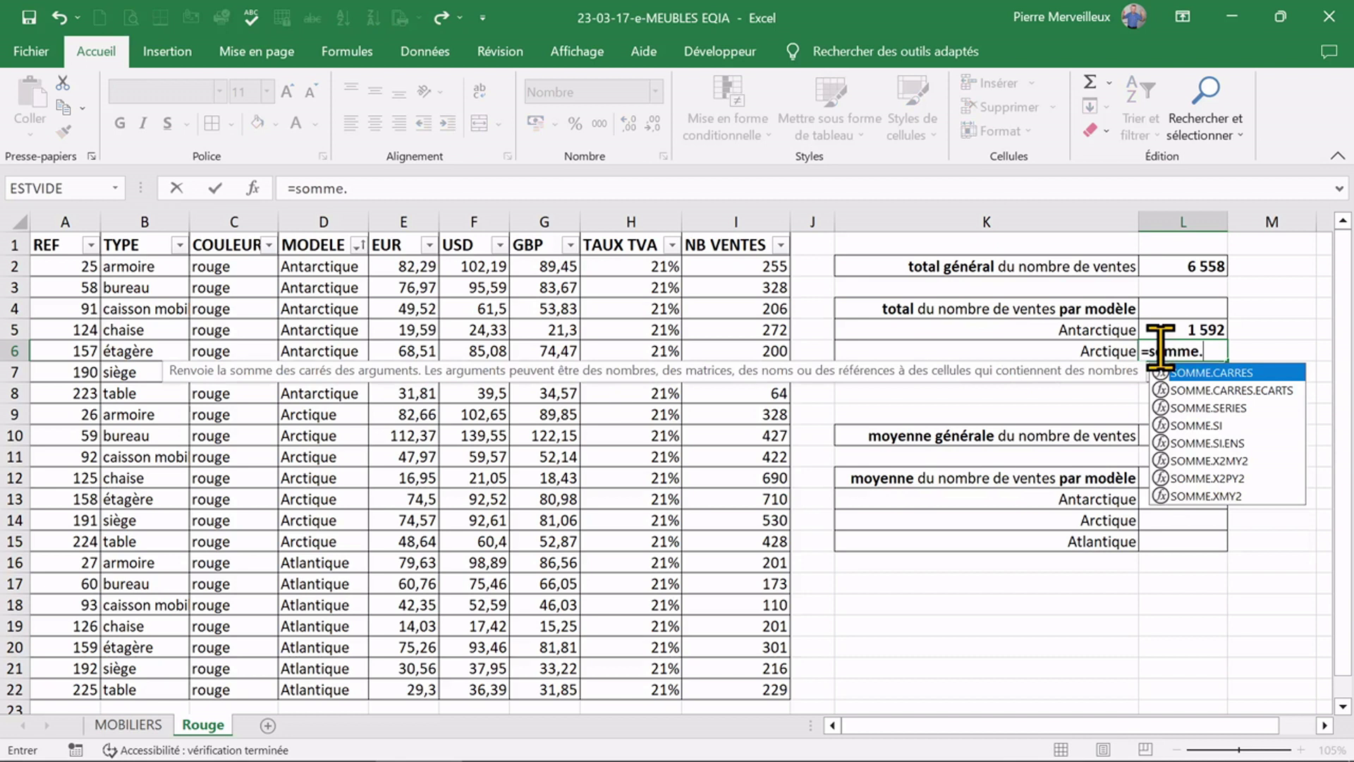
{"action": "type", "text": "si("}
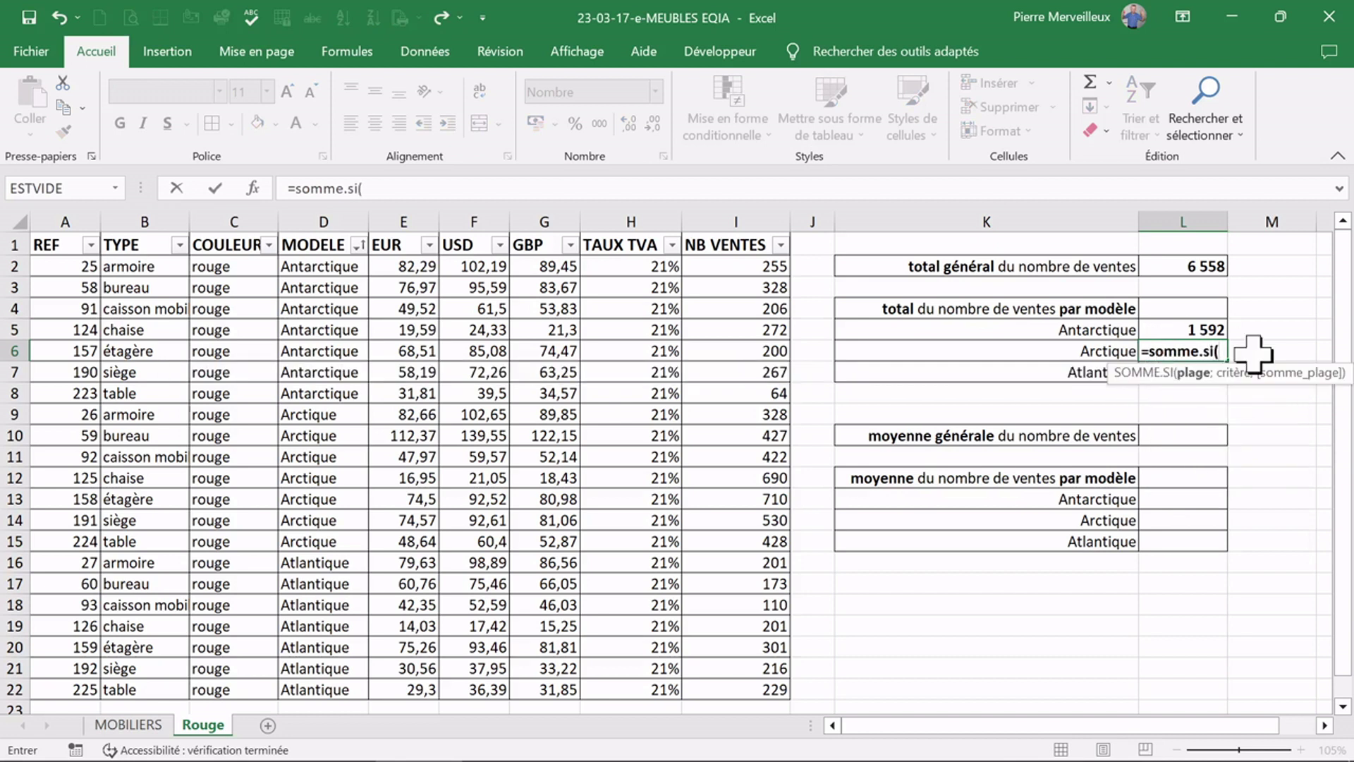
{"action": "left_click", "coordinate": [252, 188]}
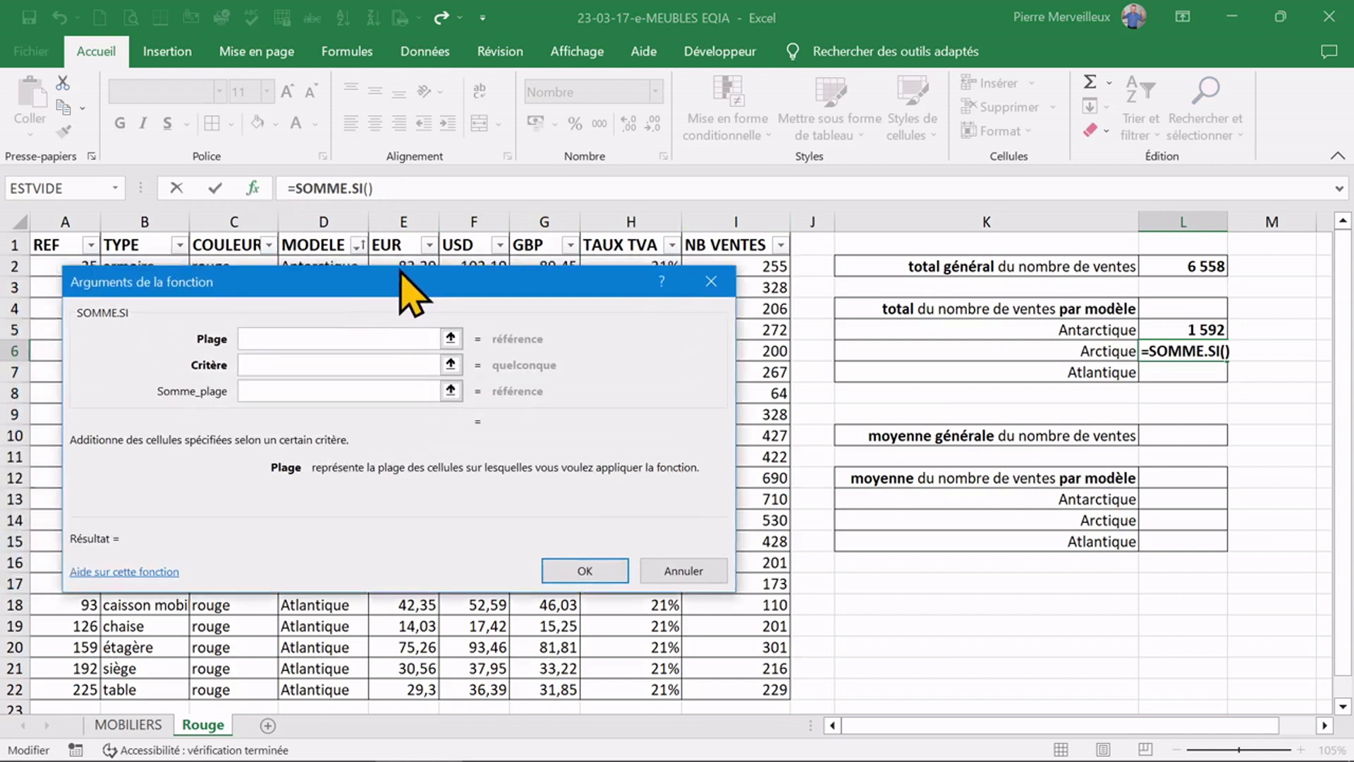
{"action": "left_click_drag", "start_coordinate": [409, 289], "coordinate": [845, 404]}
{"action": "left_click", "coordinate": [316, 267]}
{"action": "left_click_drag", "start_coordinate": [315, 267], "coordinate": [301, 688]}
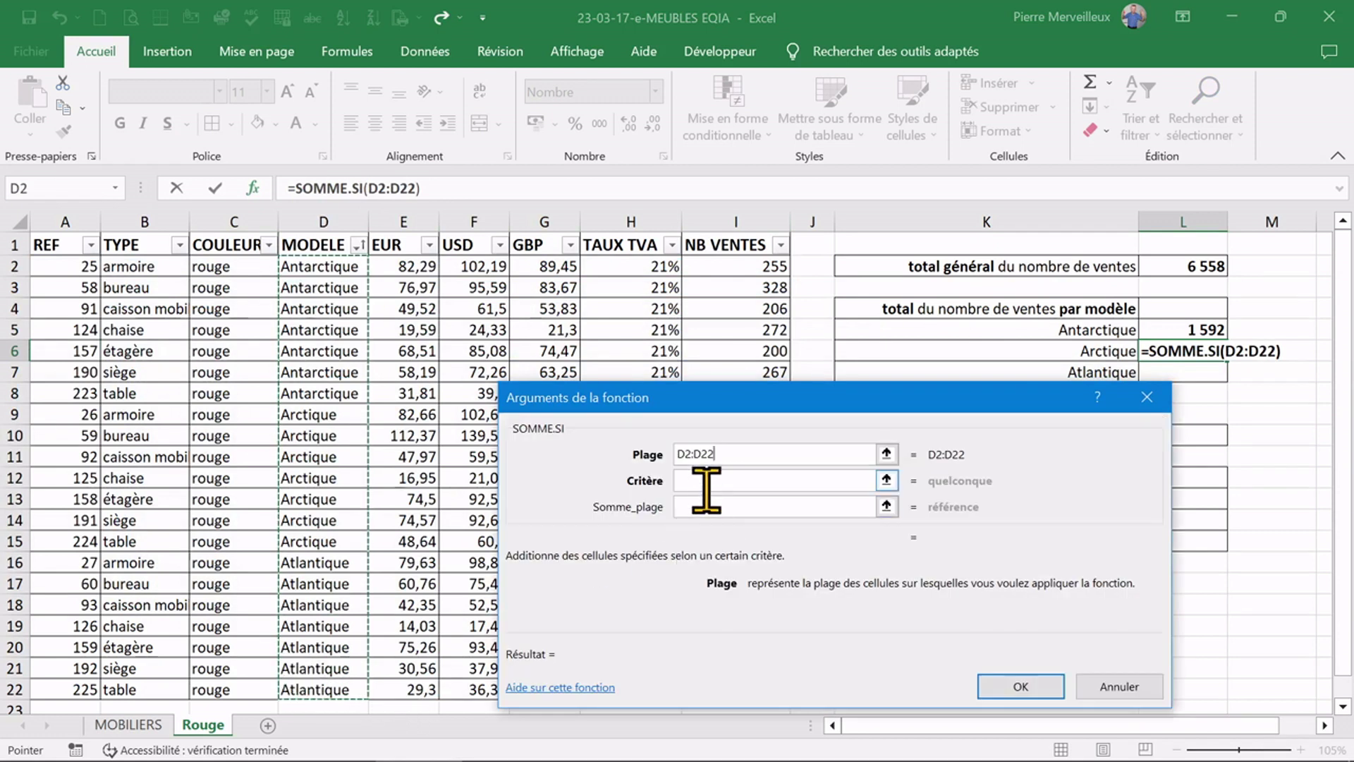
{"action": "left_click", "coordinate": [705, 486]}
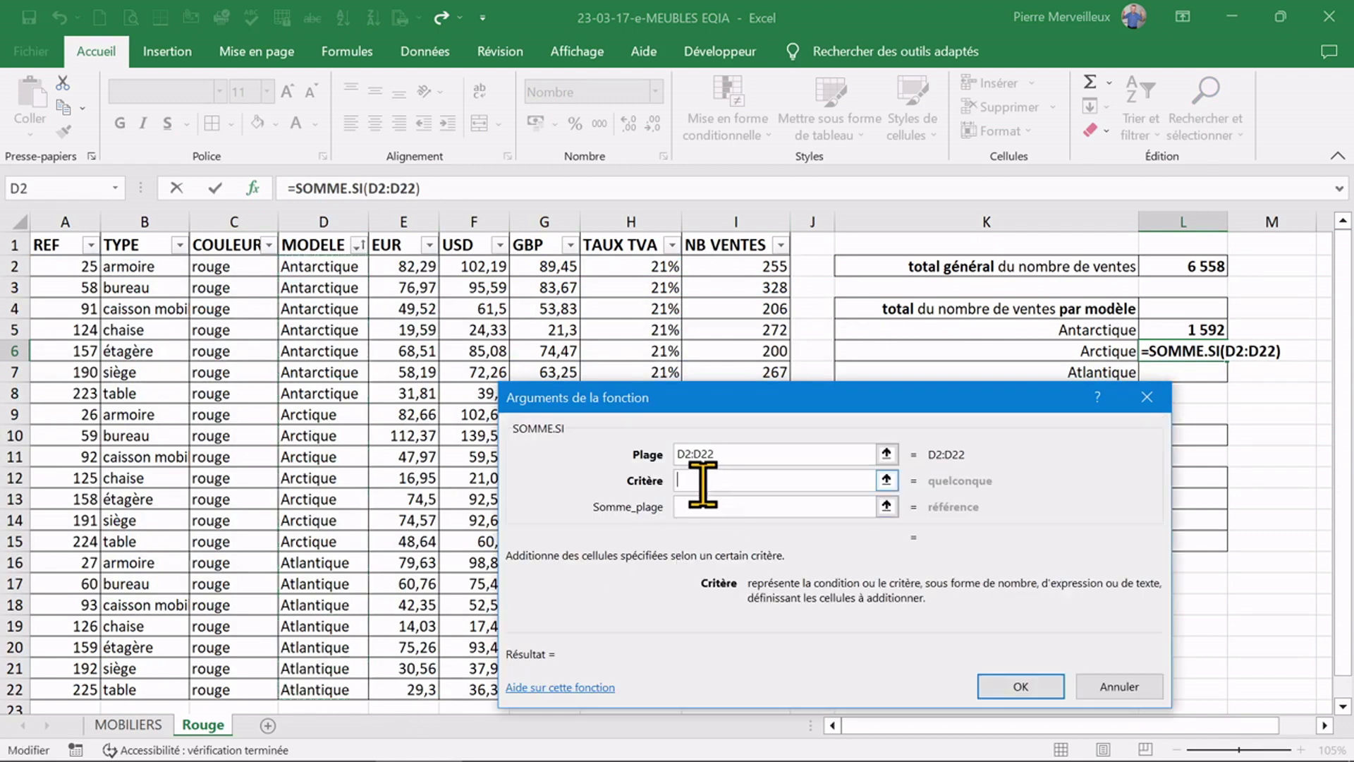
{"action": "left_click", "coordinate": [1086, 349]}
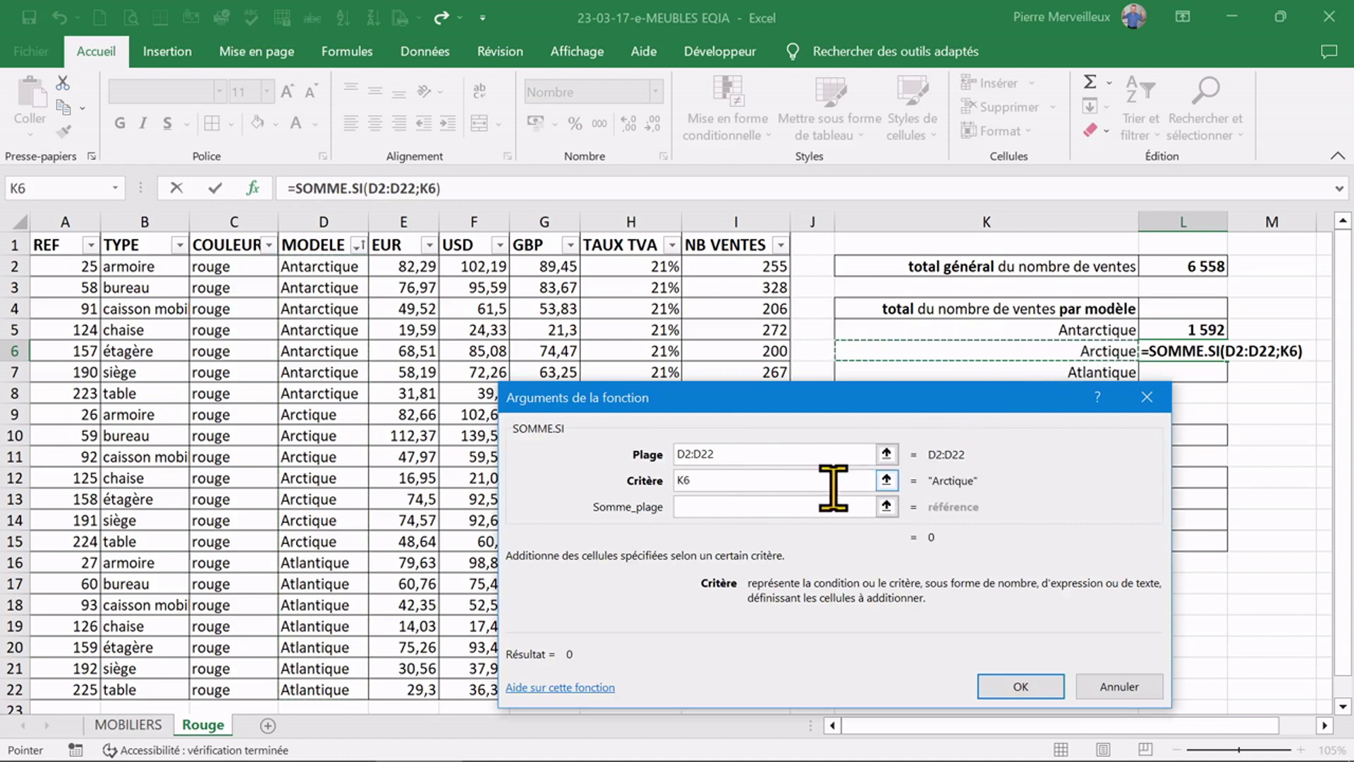
{"action": "left_click", "coordinate": [777, 505]}
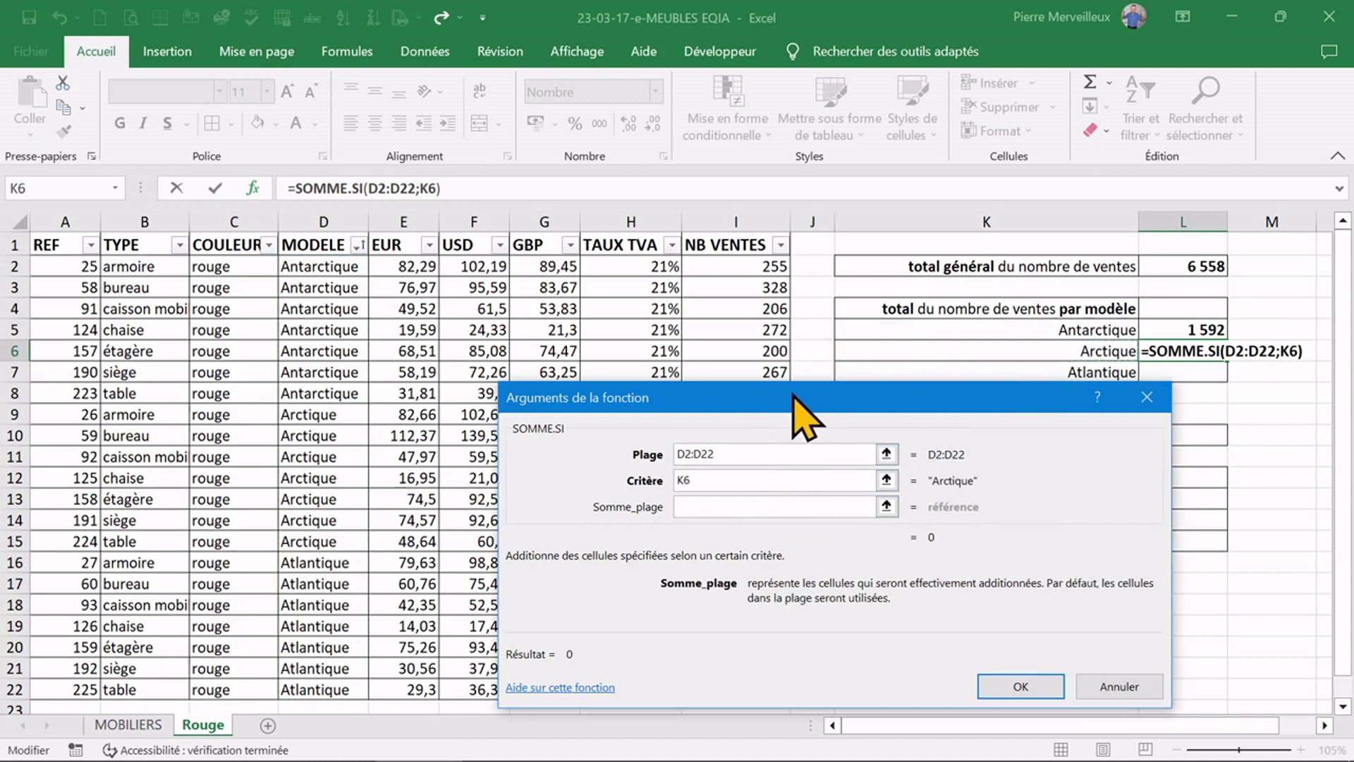
{"action": "left_click_drag", "start_coordinate": [794, 397], "coordinate": [297, 293]}
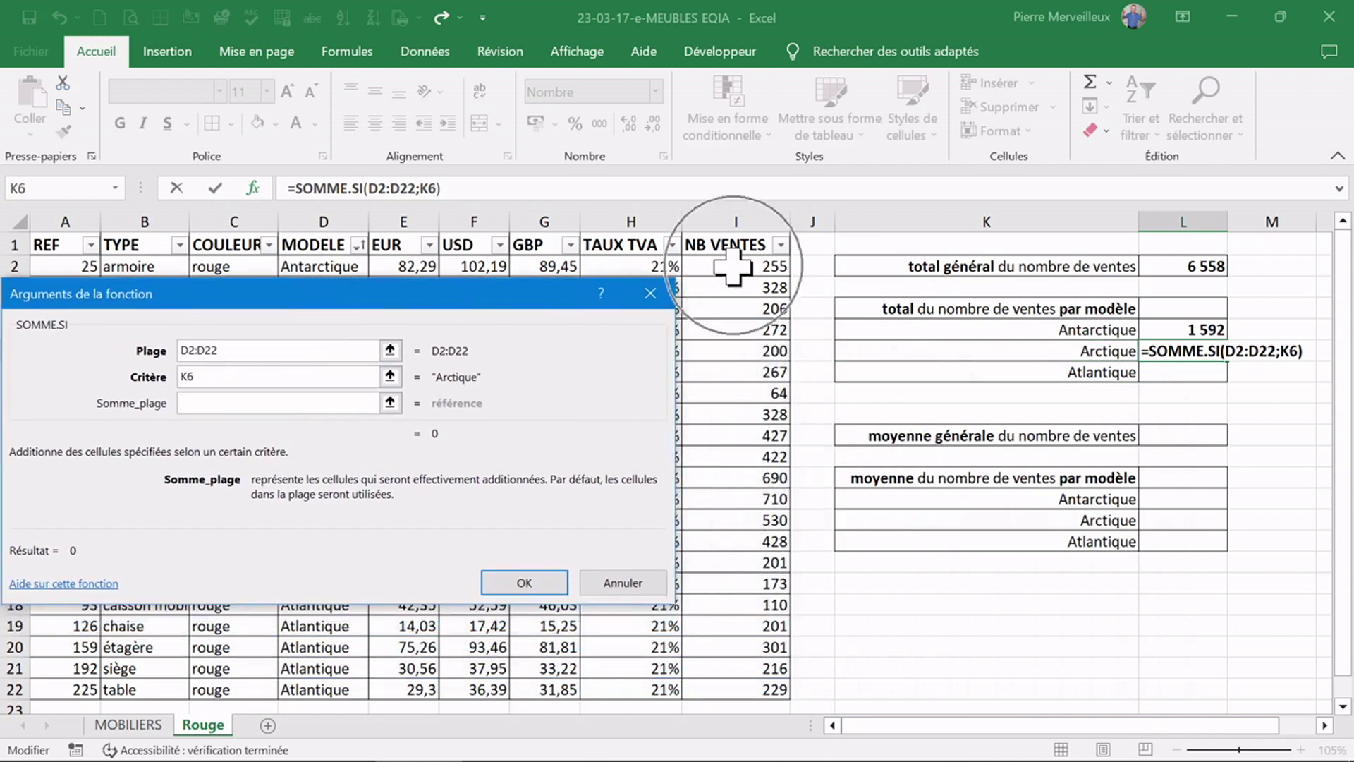
{"action": "left_click_drag", "start_coordinate": [733, 266], "coordinate": [734, 683]}
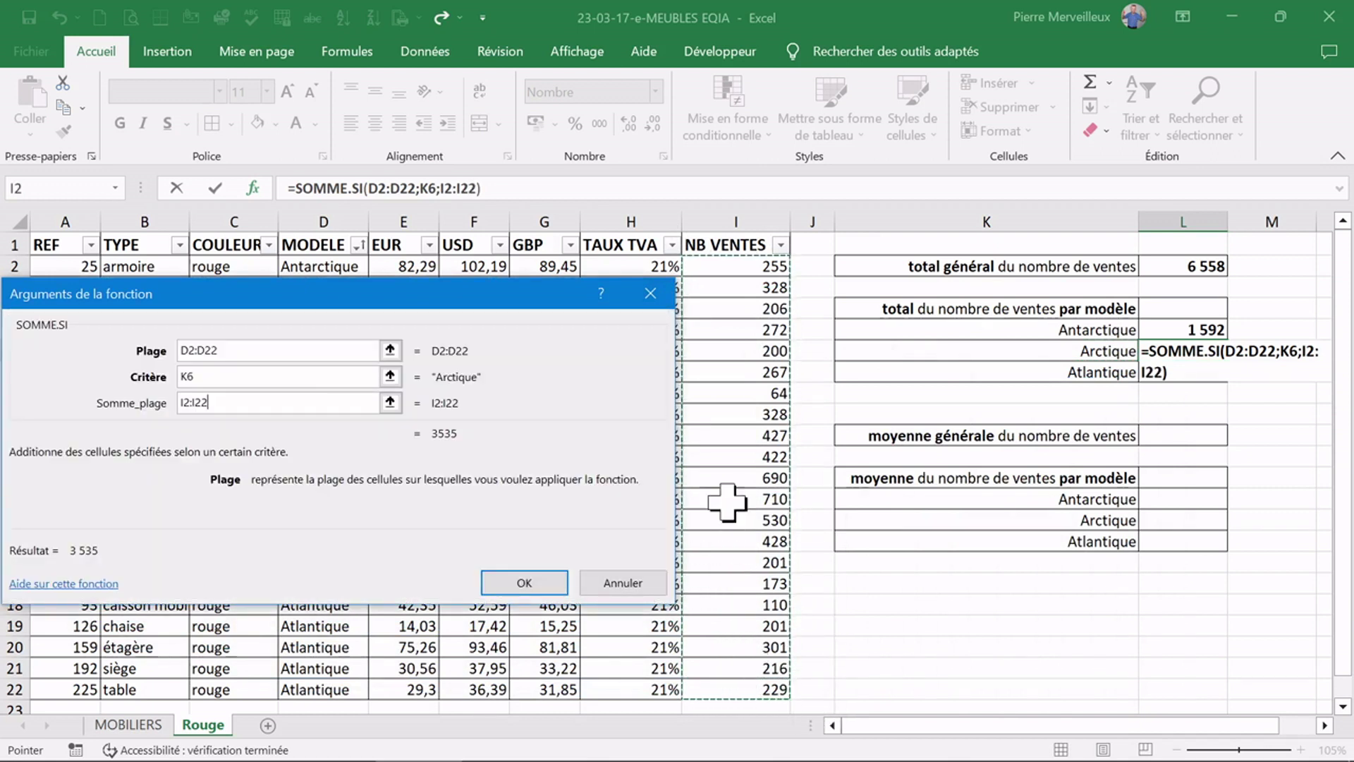
{"action": "left_click", "coordinate": [533, 586]}
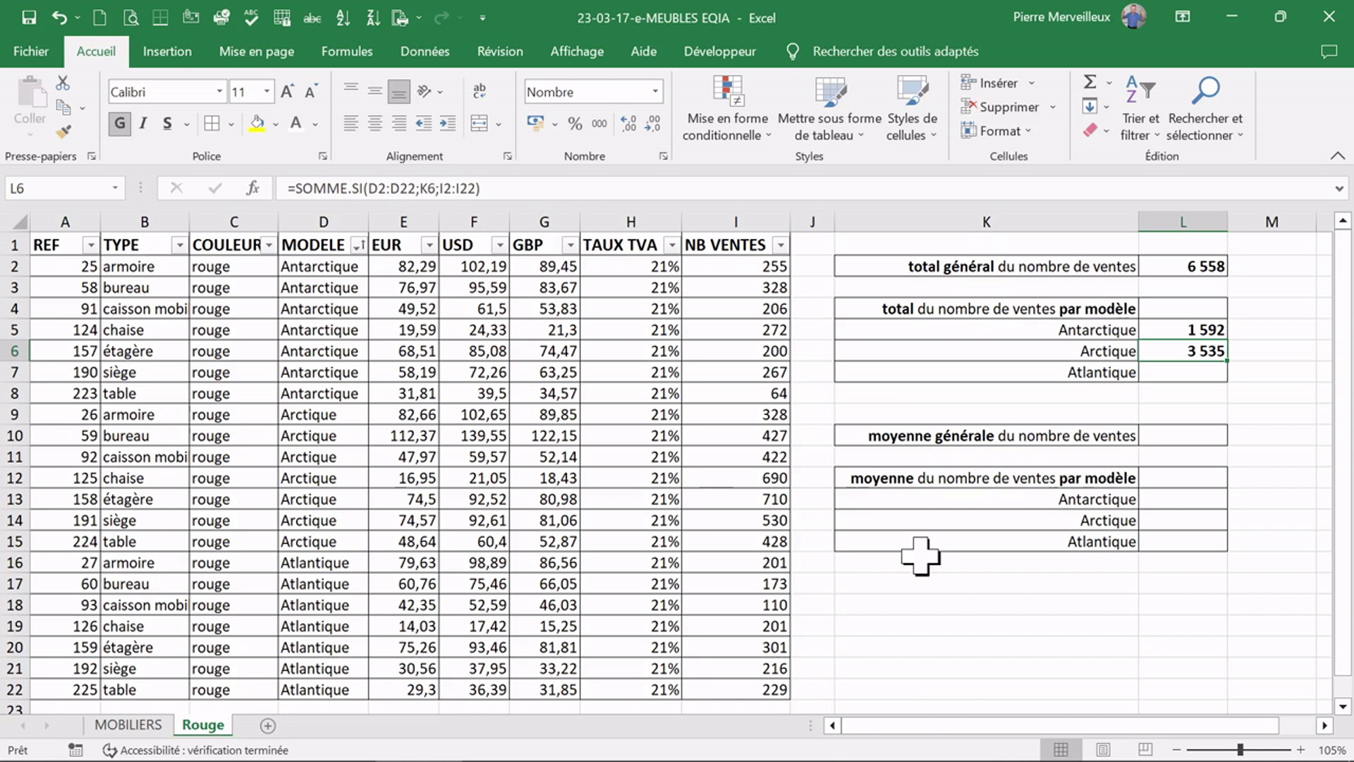
Build =SOMME.SI(D2:D22;K7;I2:I22) in L7 for the Atlantique total, giving 1 431.
{"action": "left_click", "coordinate": [1208, 371]}
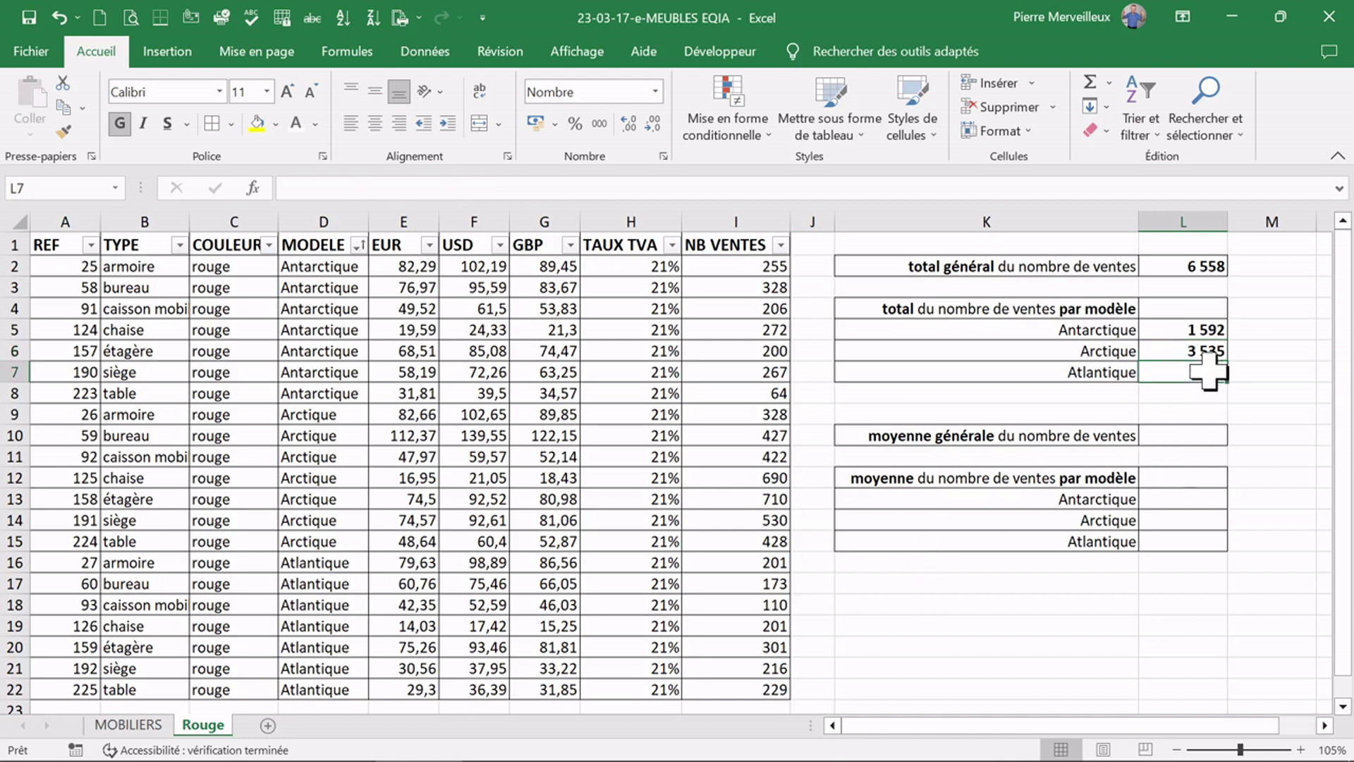
{"action": "type", "text": "=somme"}
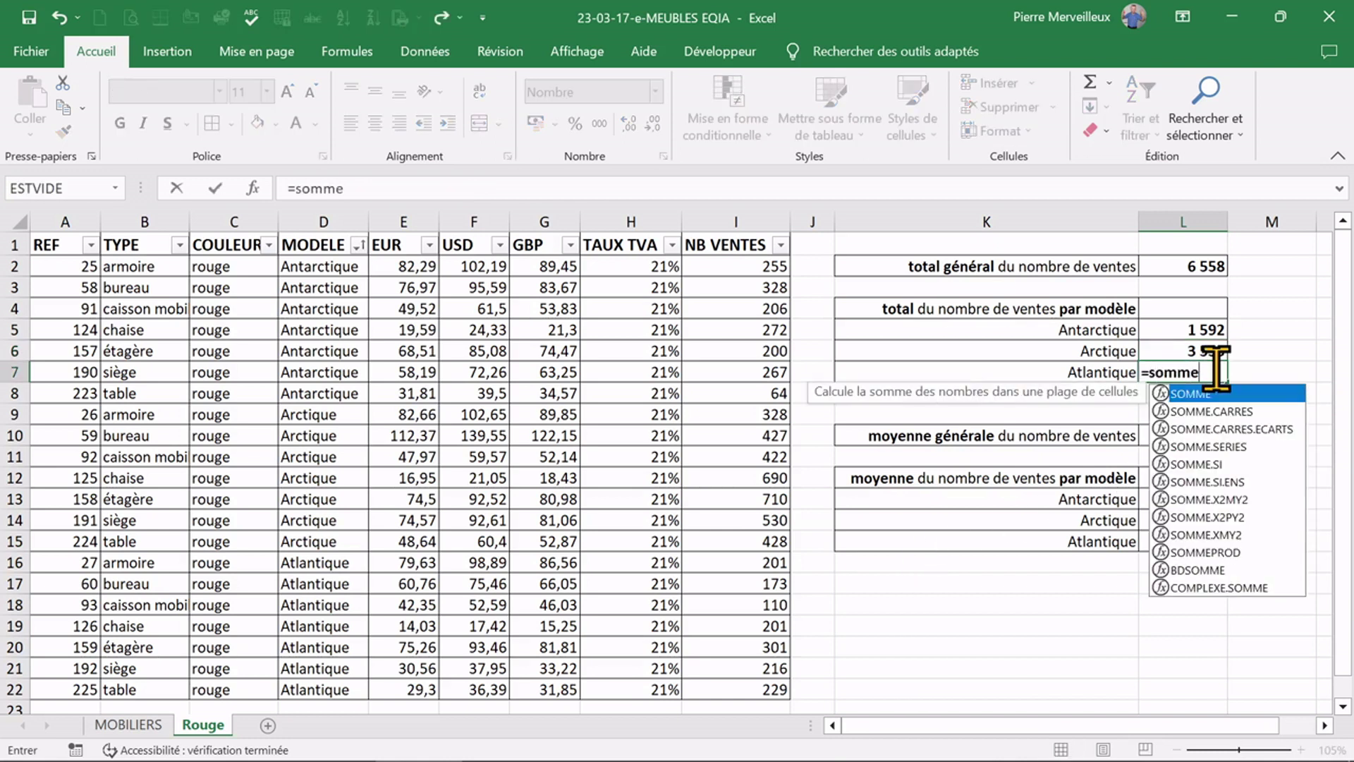
{"action": "type", "text": ".si("}
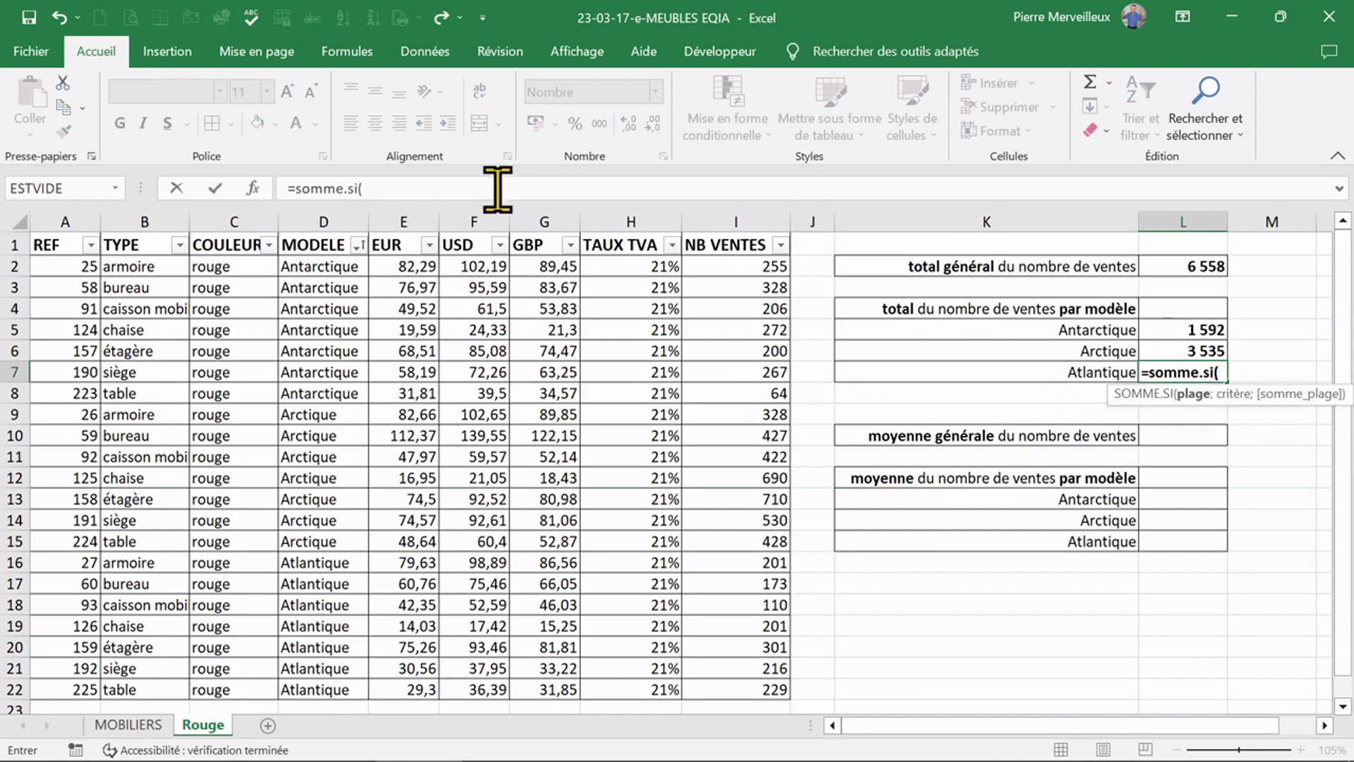
{"action": "left_click", "coordinate": [254, 188]}
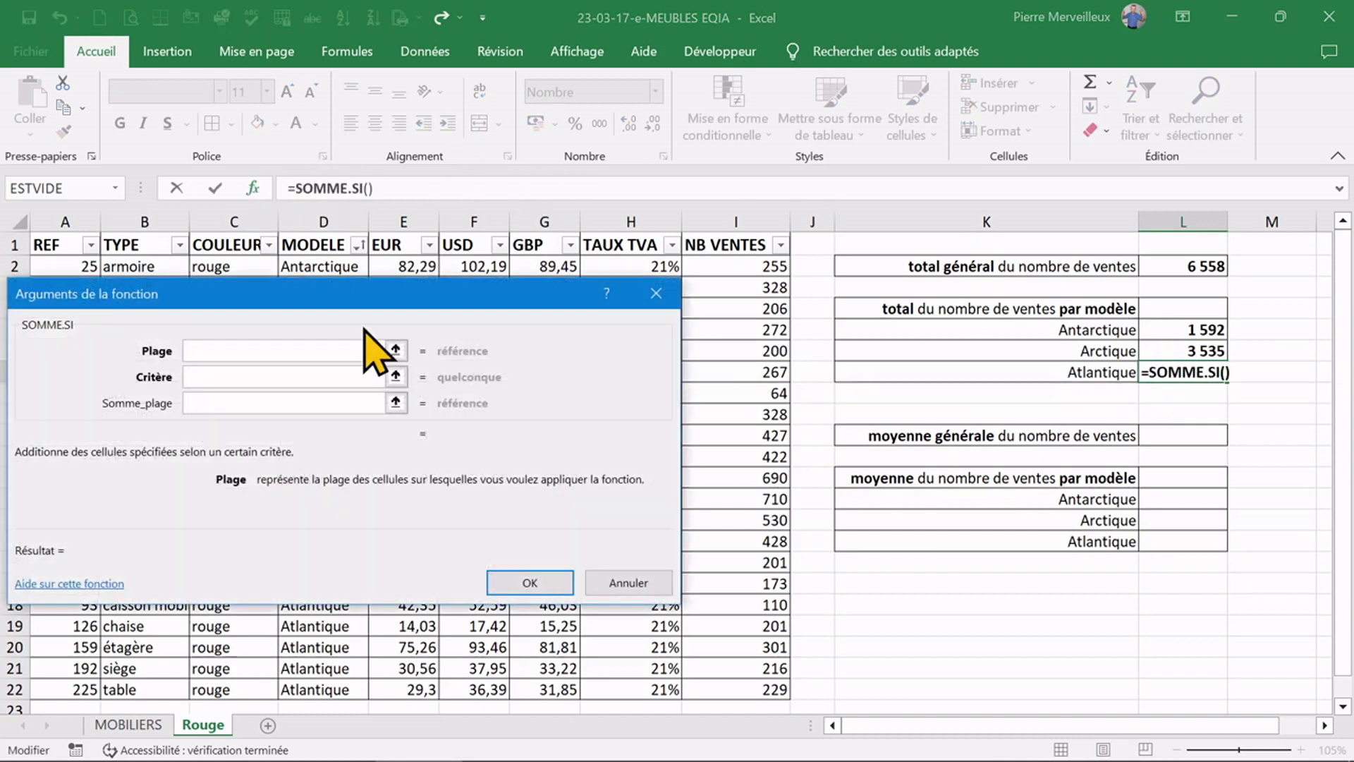
{"action": "left_click_drag", "start_coordinate": [338, 266], "coordinate": [317, 684]}
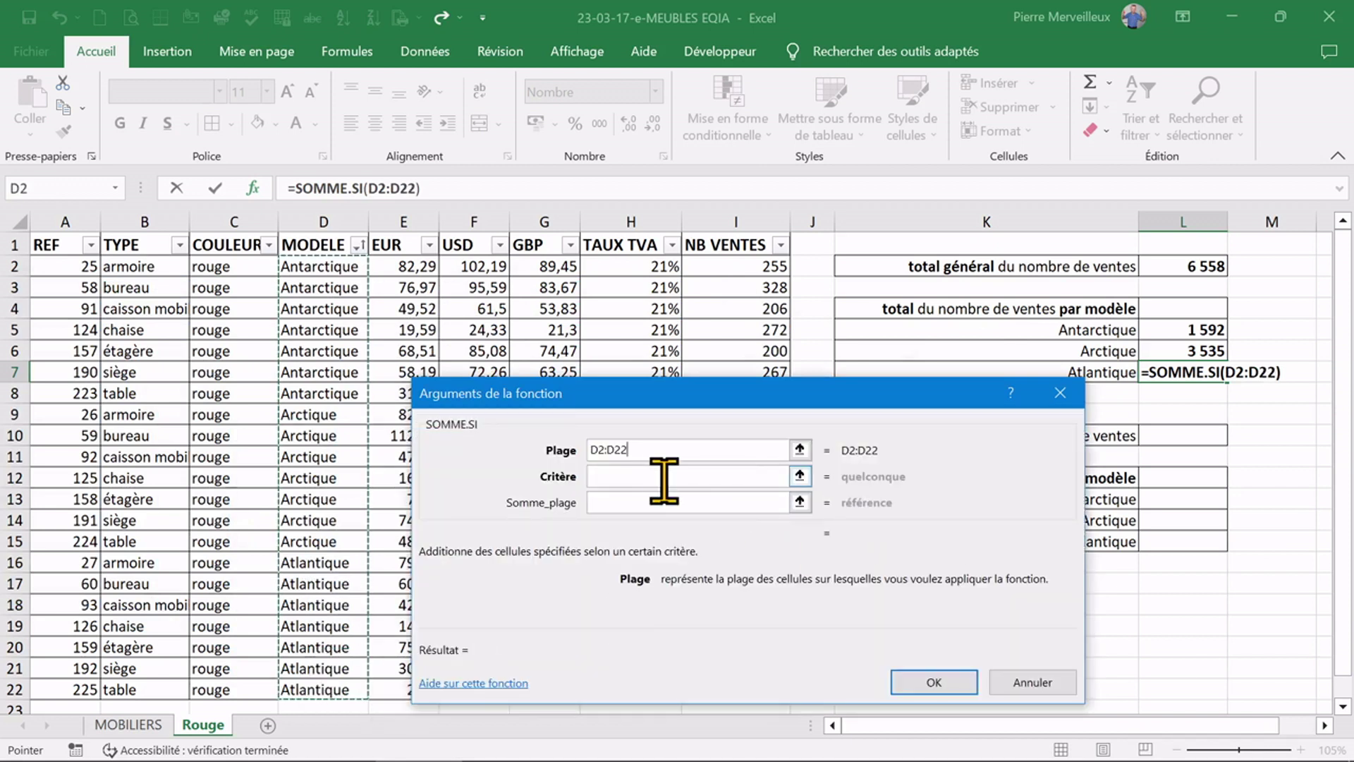
{"action": "left_click", "coordinate": [659, 476]}
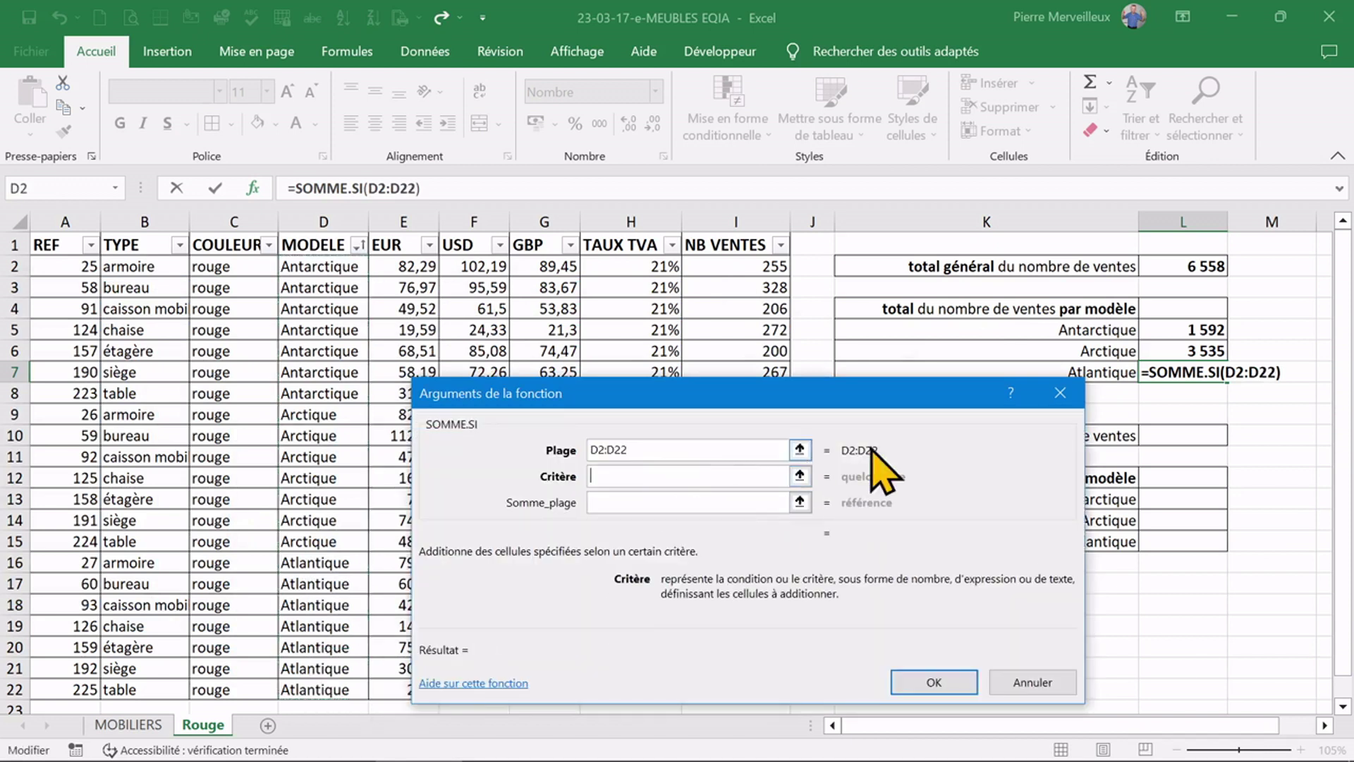
{"action": "left_click", "coordinate": [1118, 372]}
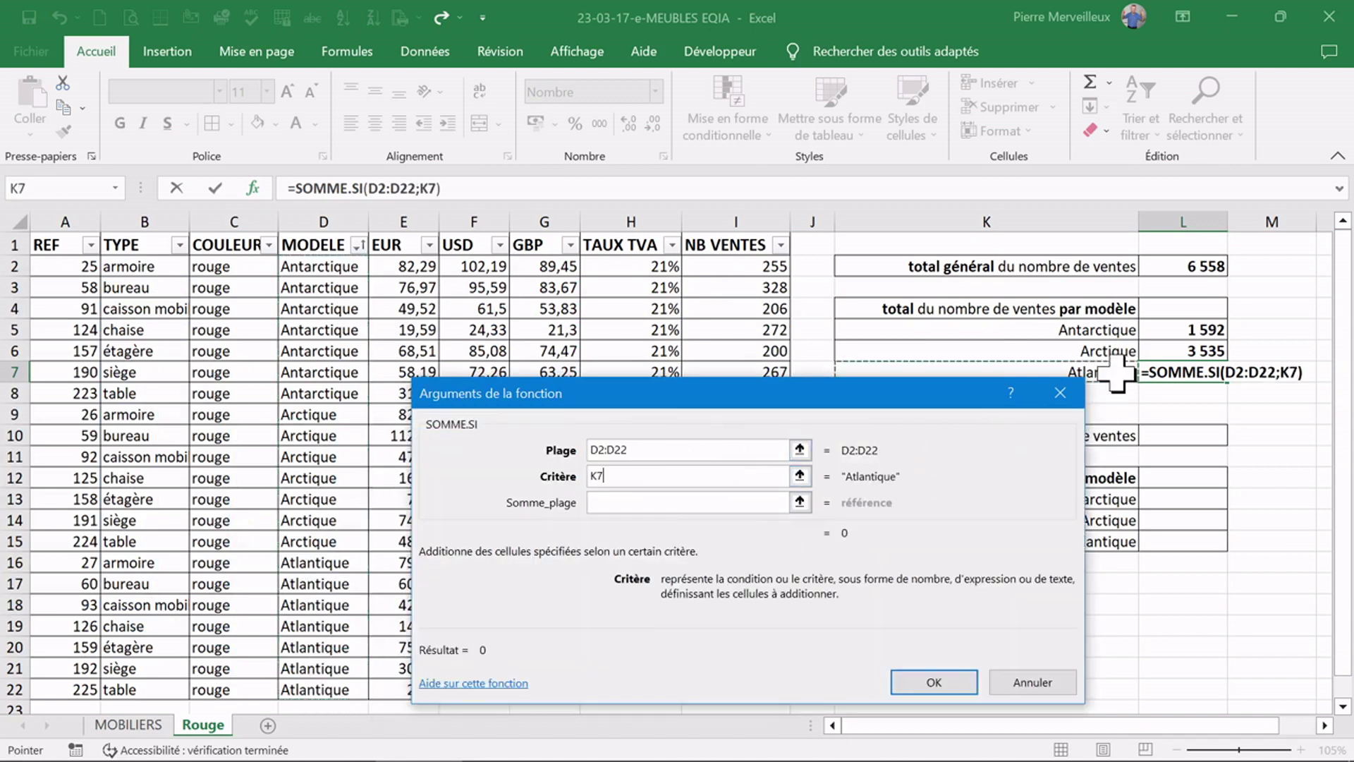
{"action": "left_click", "coordinate": [708, 501]}
{"action": "left_click_drag", "start_coordinate": [818, 386], "coordinate": [363, 271]}
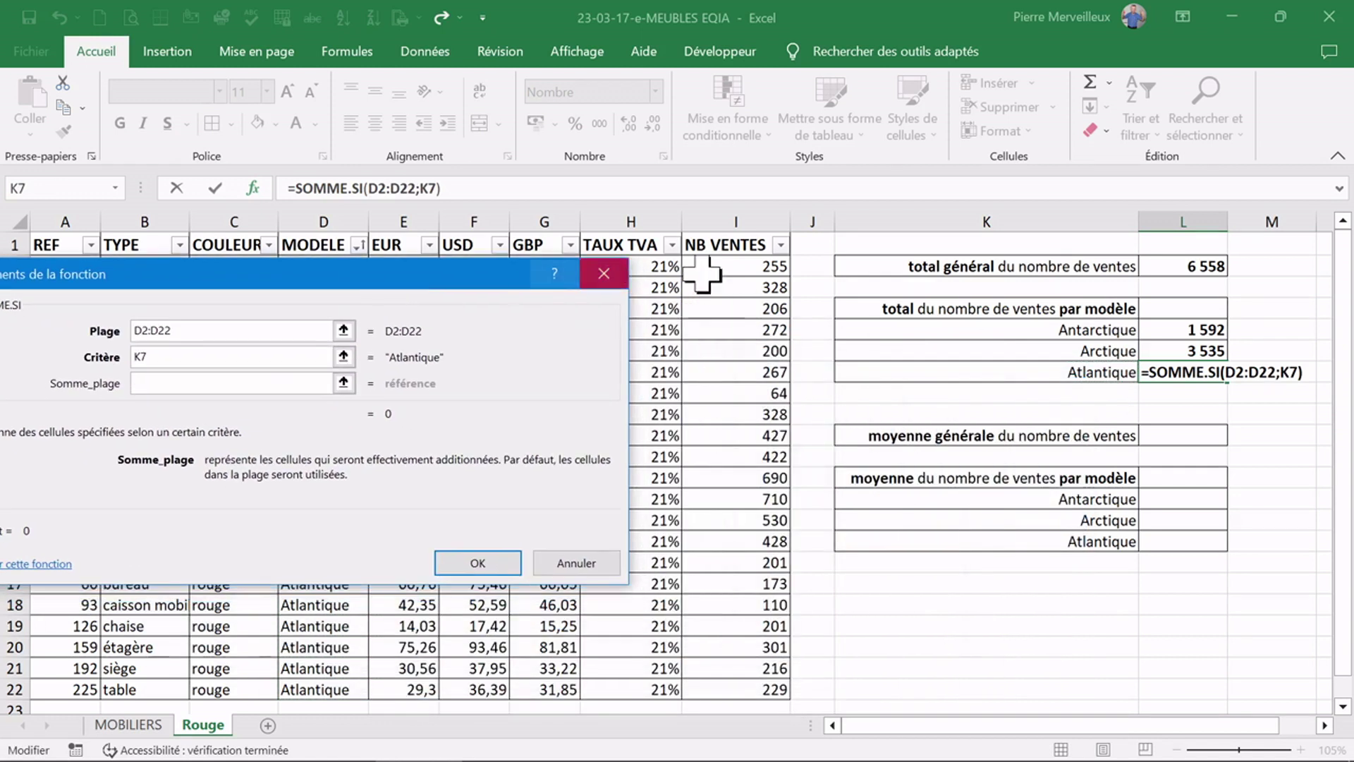
{"action": "left_click_drag", "start_coordinate": [772, 273], "coordinate": [734, 684]}
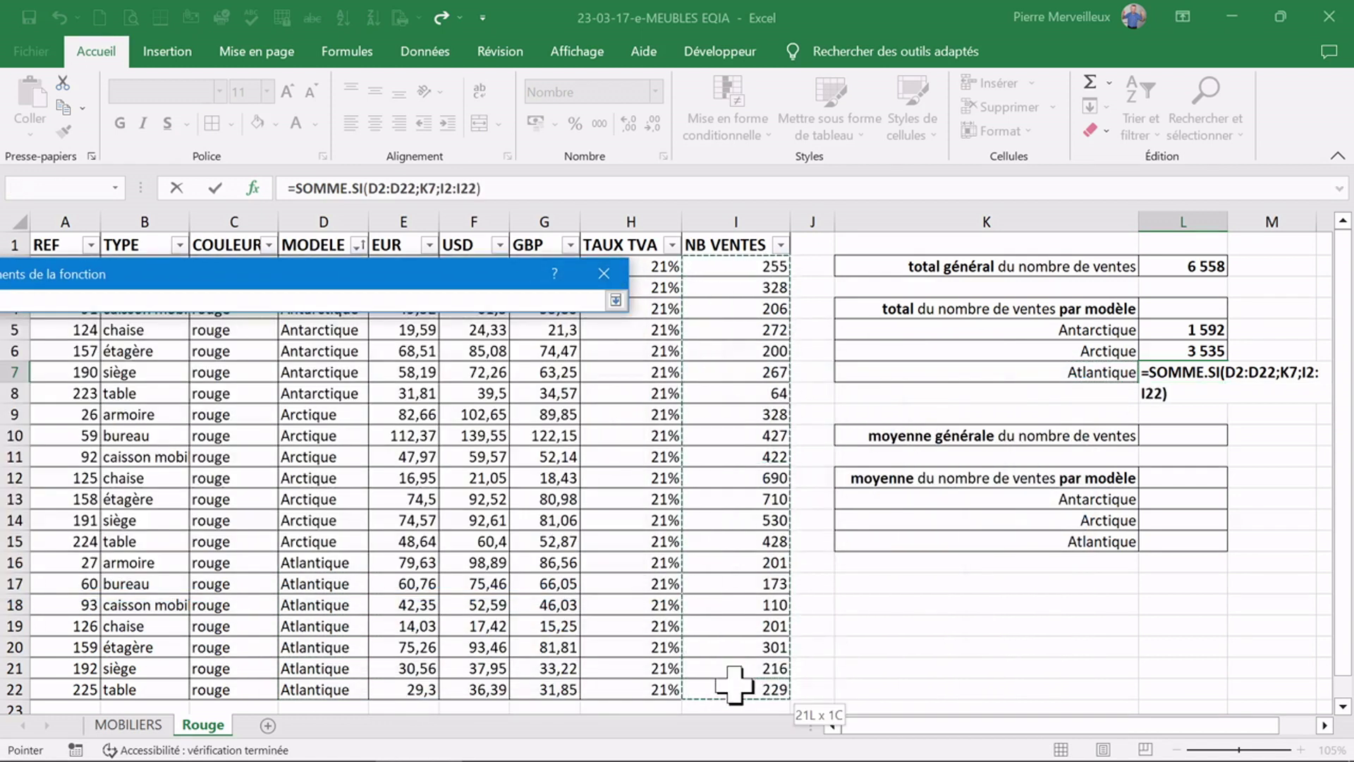
{"action": "left_click", "coordinate": [485, 562]}
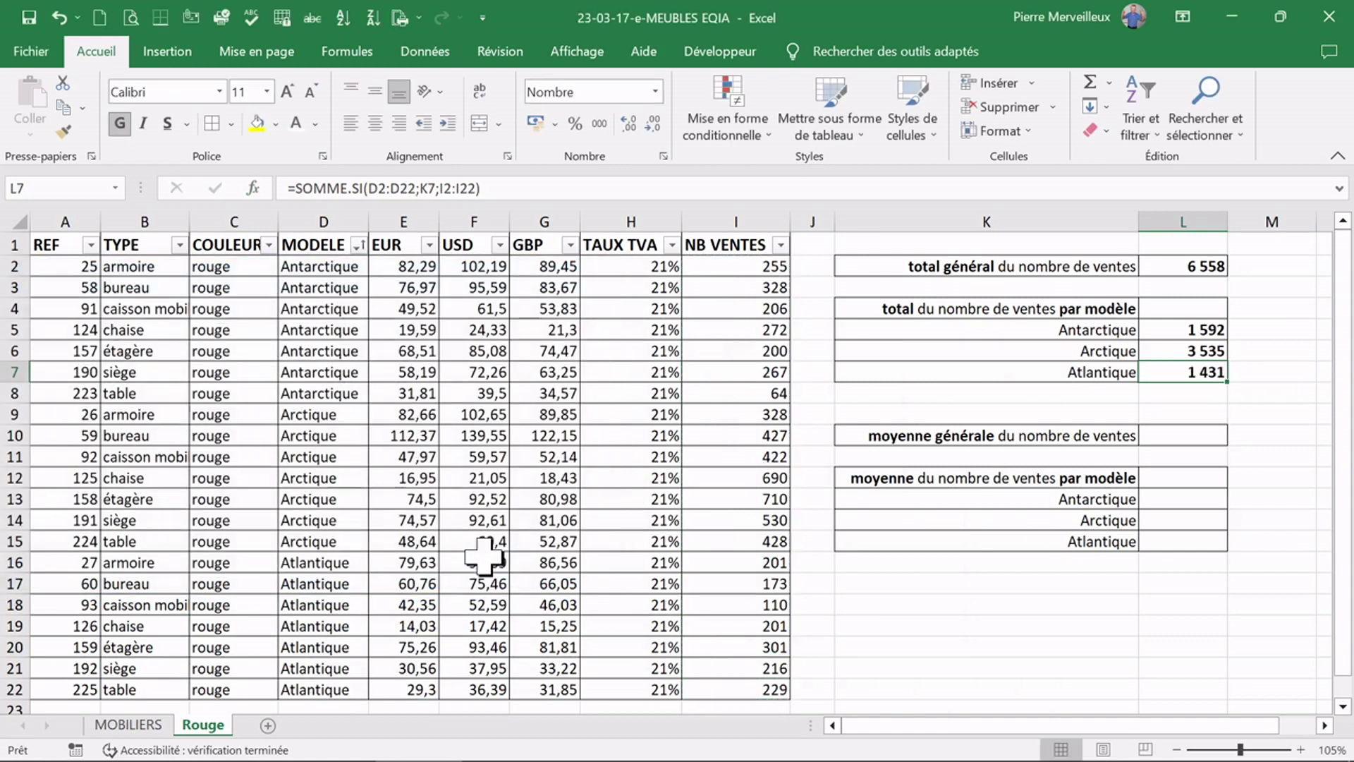
{"action": "left_click", "coordinate": [1191, 393]}
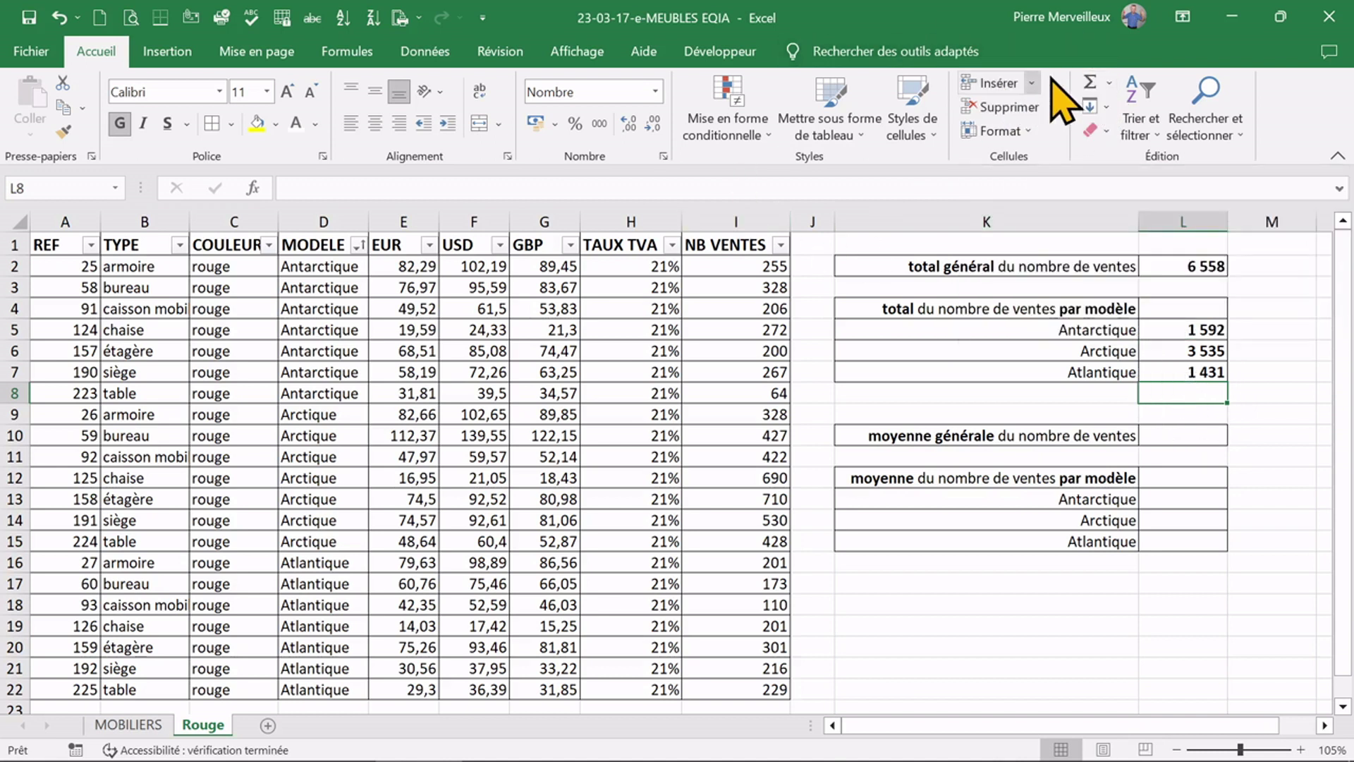
Sum the three model totals in L8 with =SOMME(L5:L7), giving 6 558.
{"action": "left_click", "coordinate": [1090, 83]}
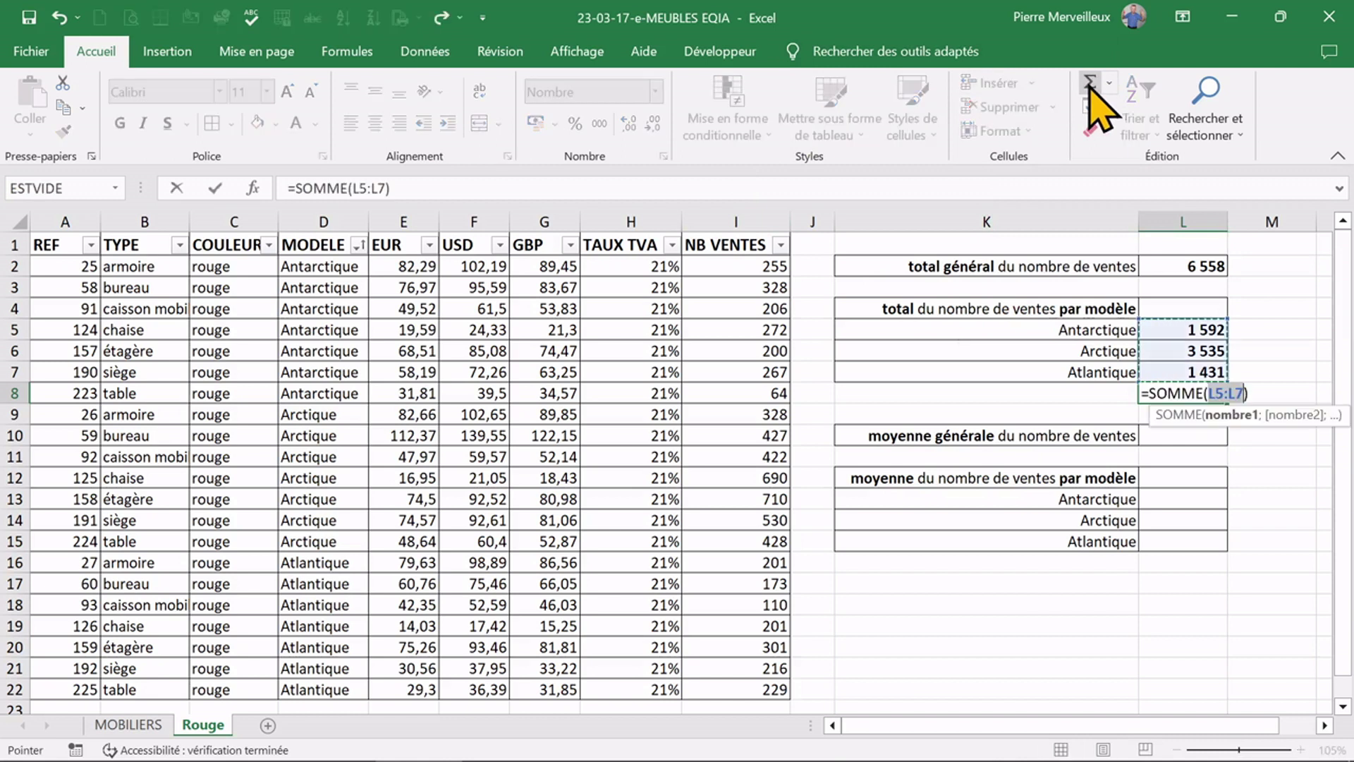
{"action": "key", "text": "Return"}
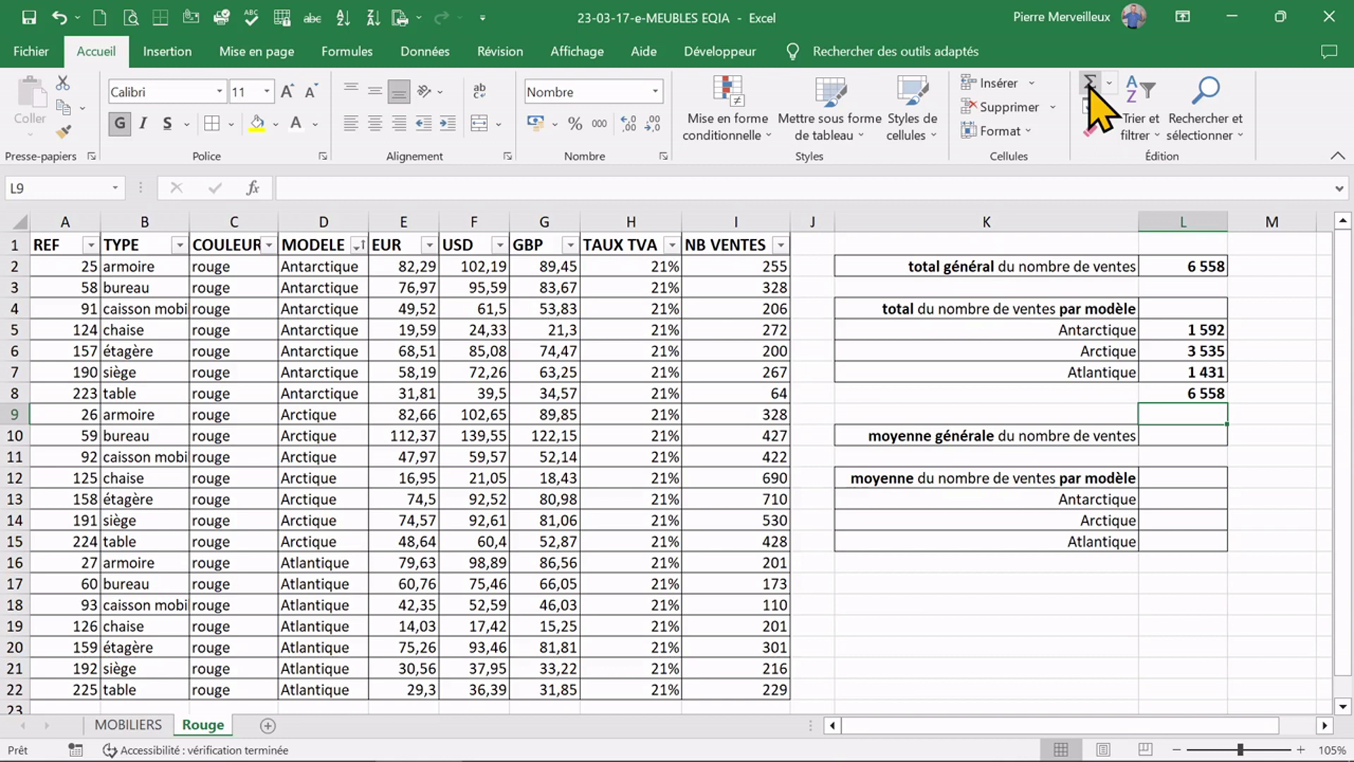
{"action": "left_click", "coordinate": [1179, 433]}
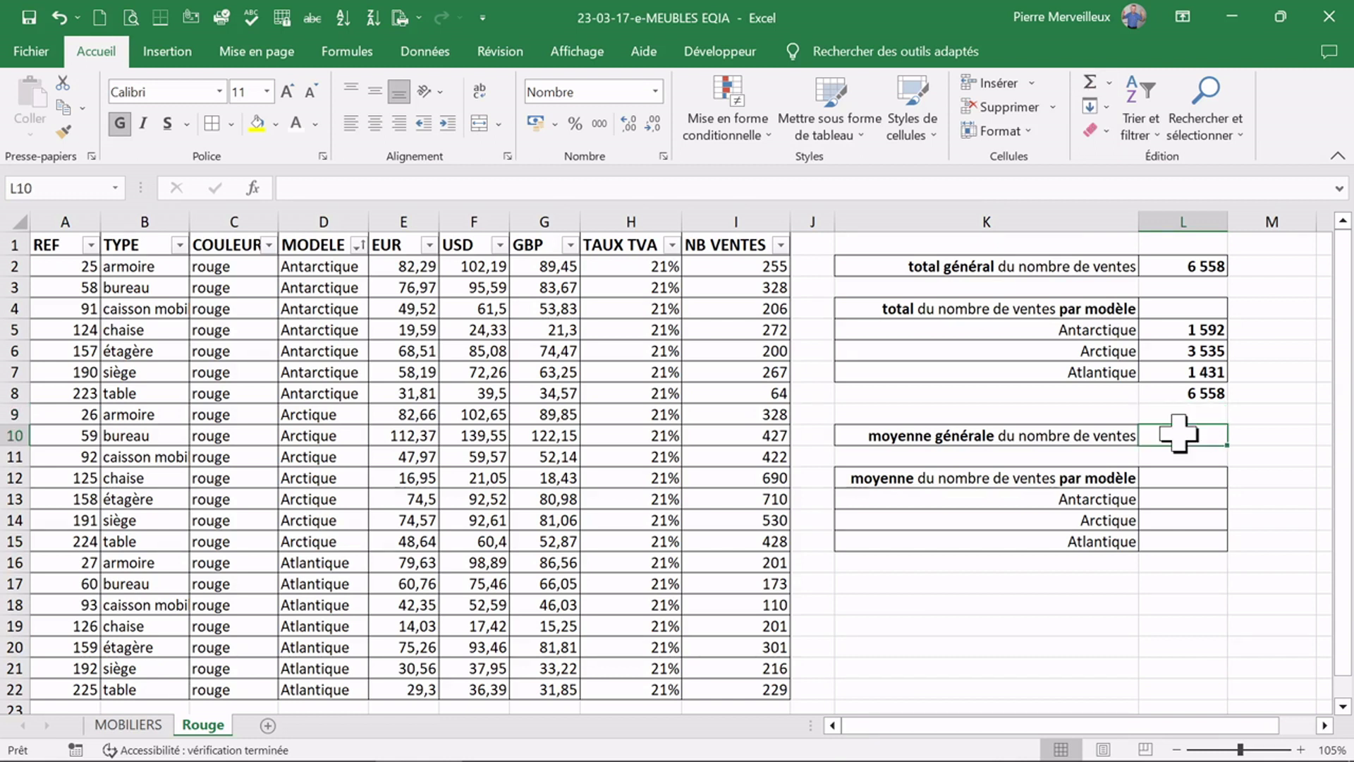
Put the average of NB VENTES I2:I22 in L10 using AutoSum Moyenne, giving 312.
{"action": "left_click", "coordinate": [1110, 84]}
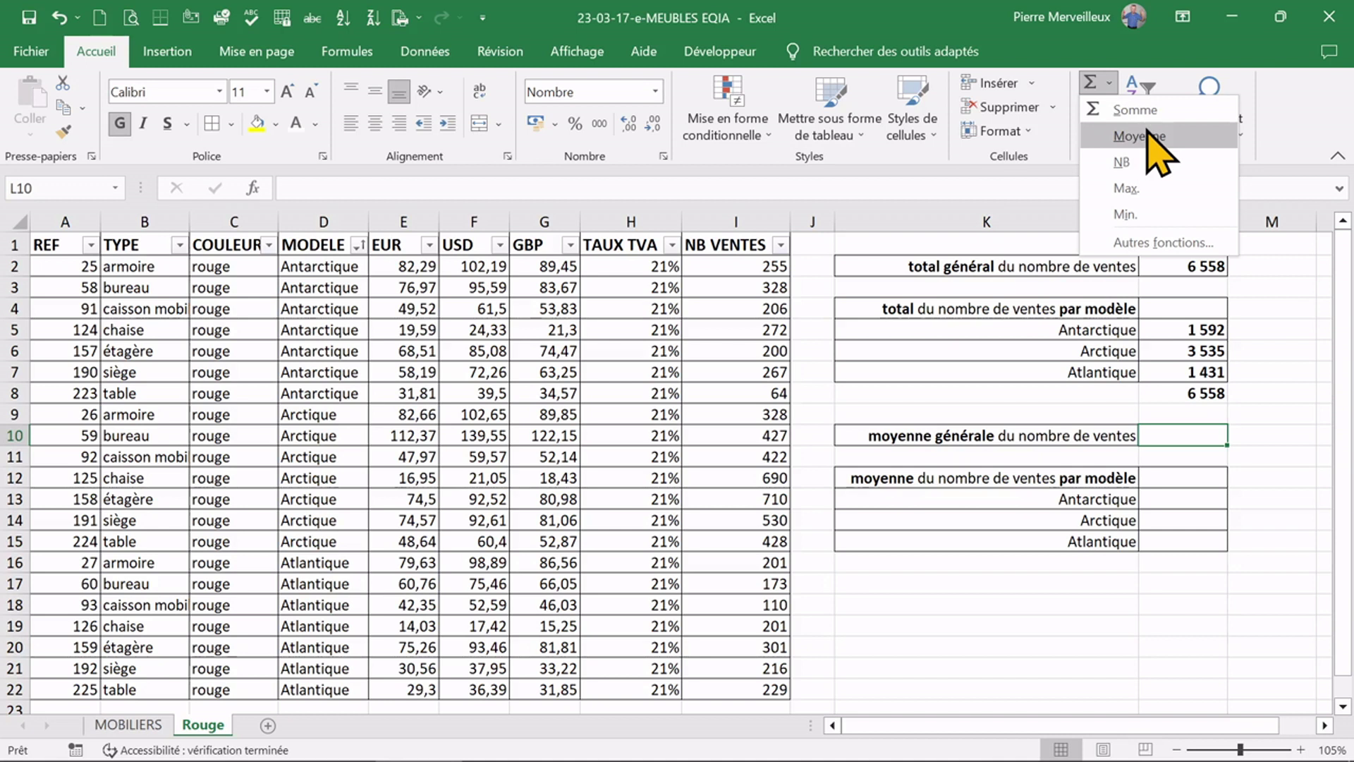
{"action": "left_click", "coordinate": [1172, 135]}
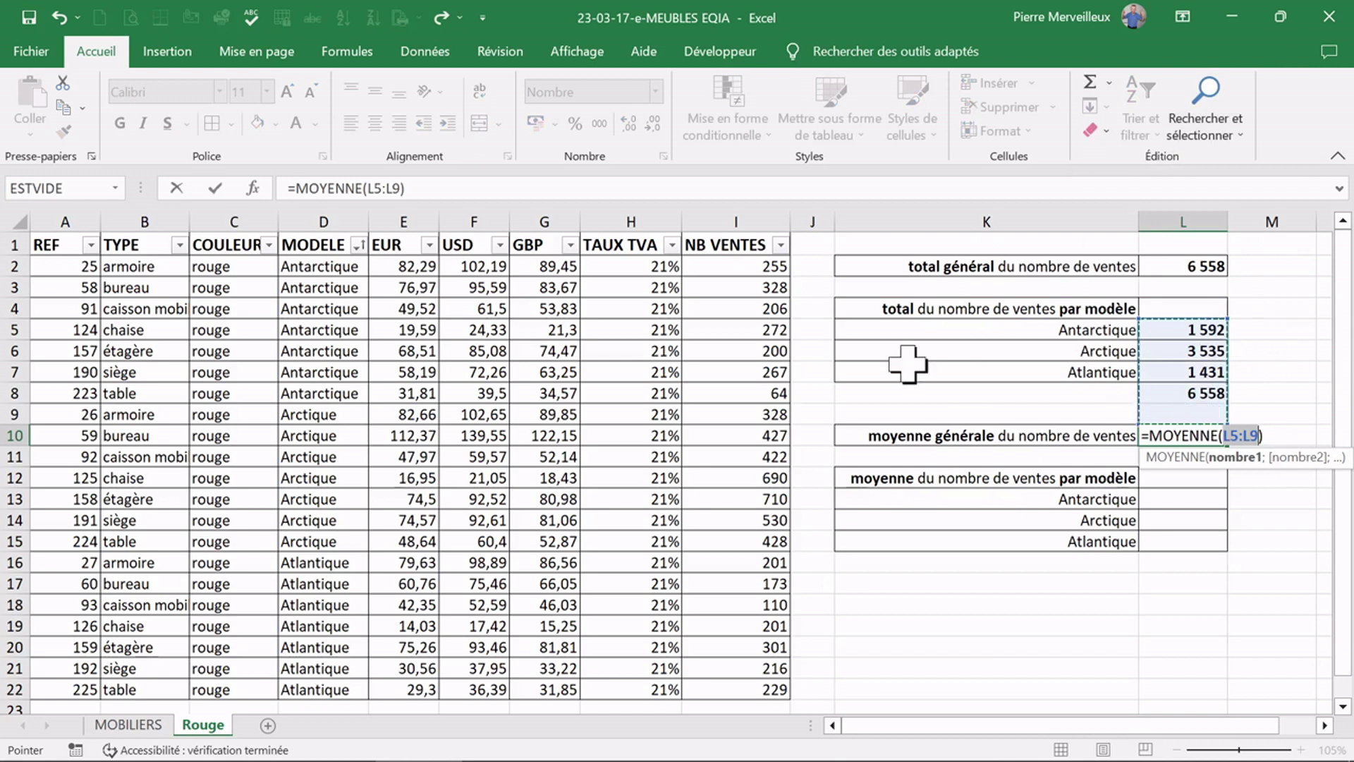
{"action": "left_click_drag", "start_coordinate": [736, 266], "coordinate": [752, 688]}
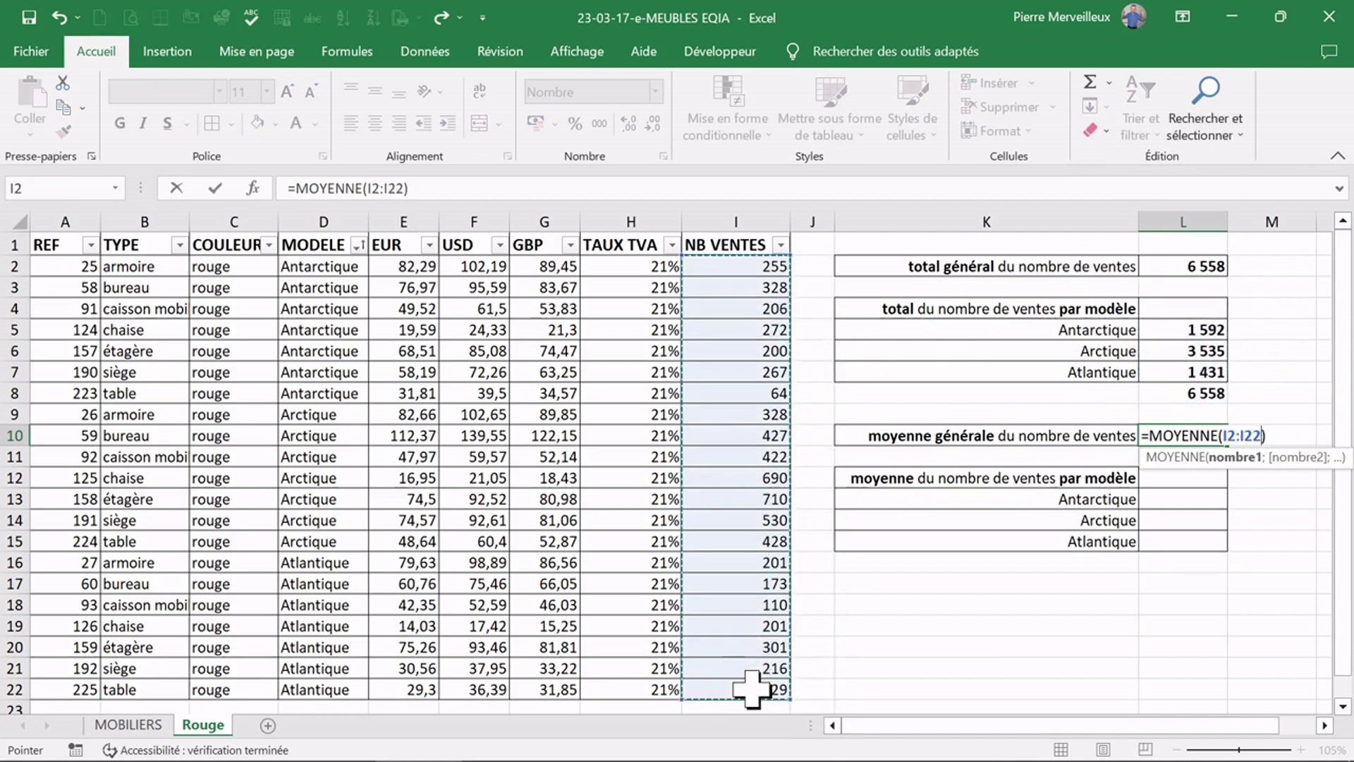
{"action": "key", "text": "Return"}
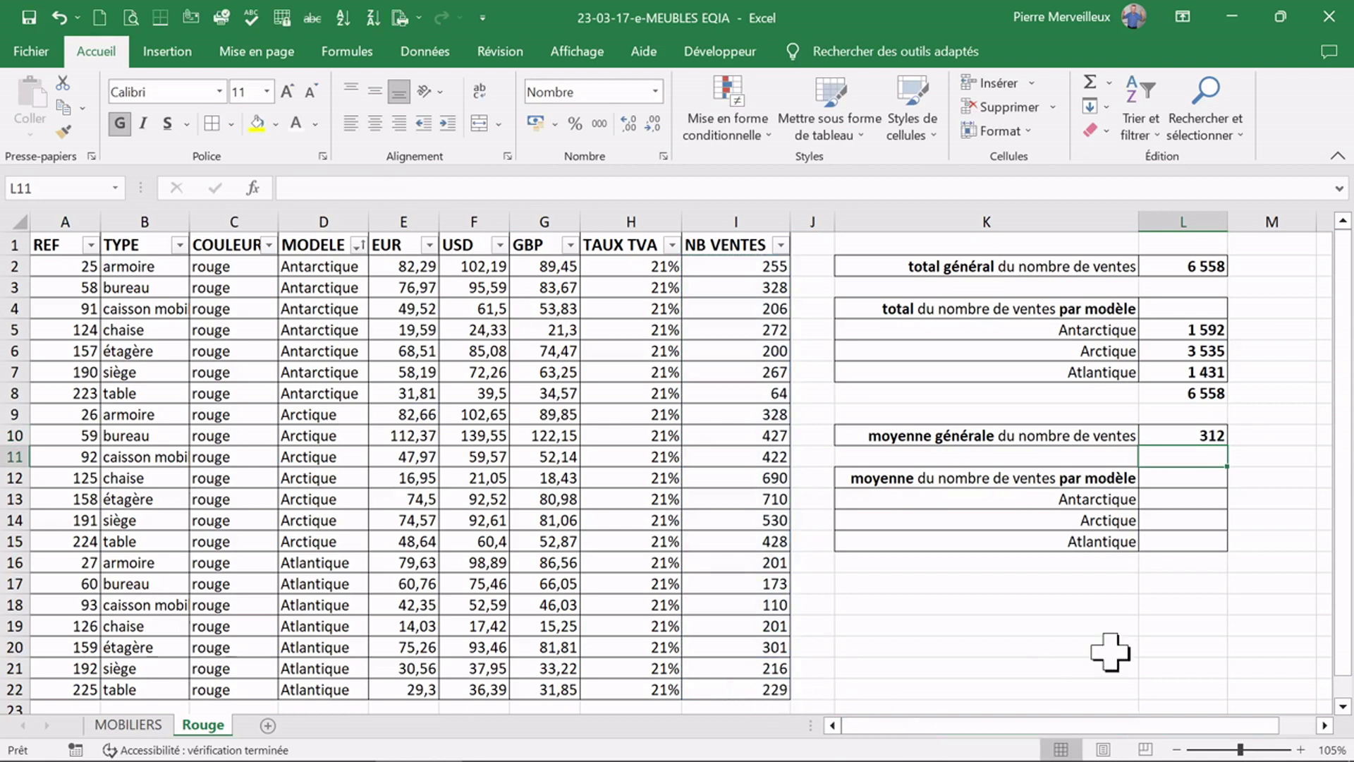
{"action": "left_click", "coordinate": [1199, 499]}
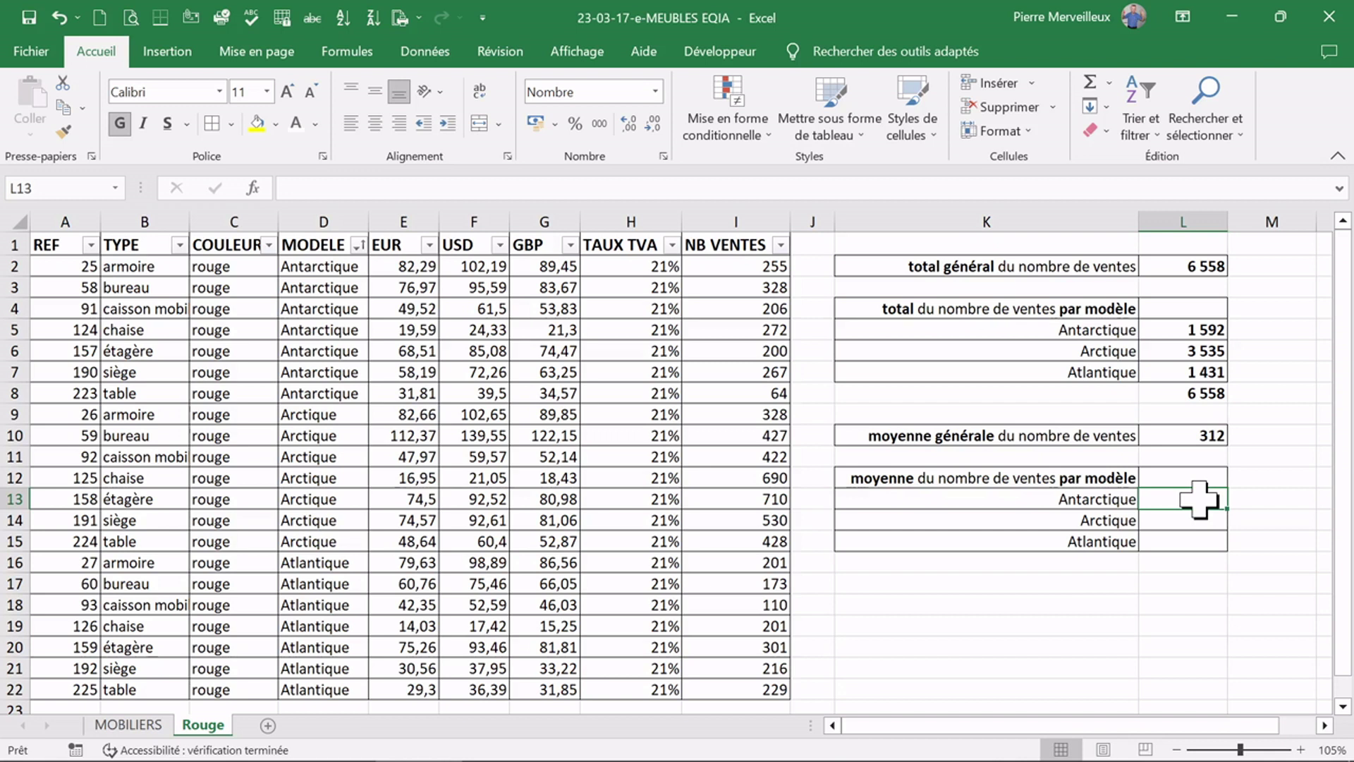
Enter =MOYENNE.SI(D2:D22;K13;I2:I22) in L13 to average Antarctique sales, about 227.
{"action": "type", "text": "="}
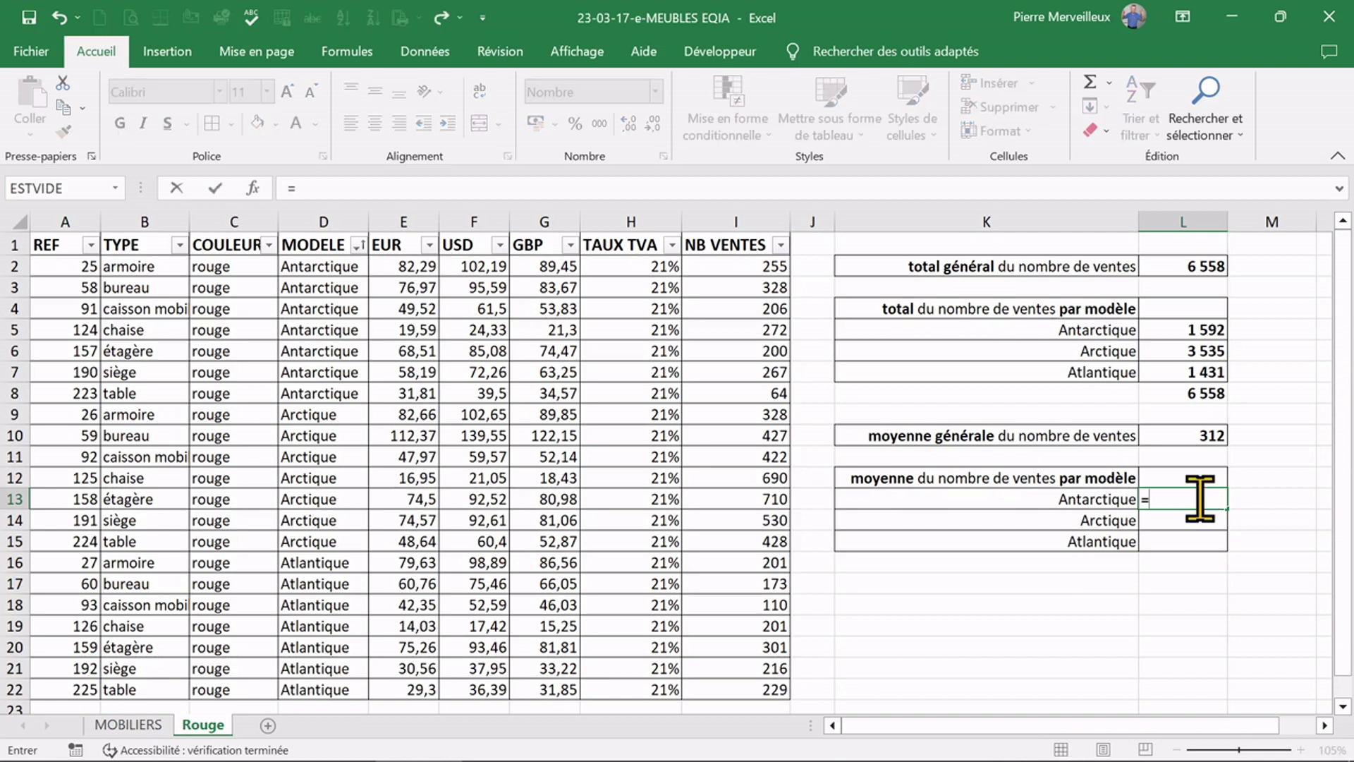
{"action": "type", "text": "moyenne.si"}
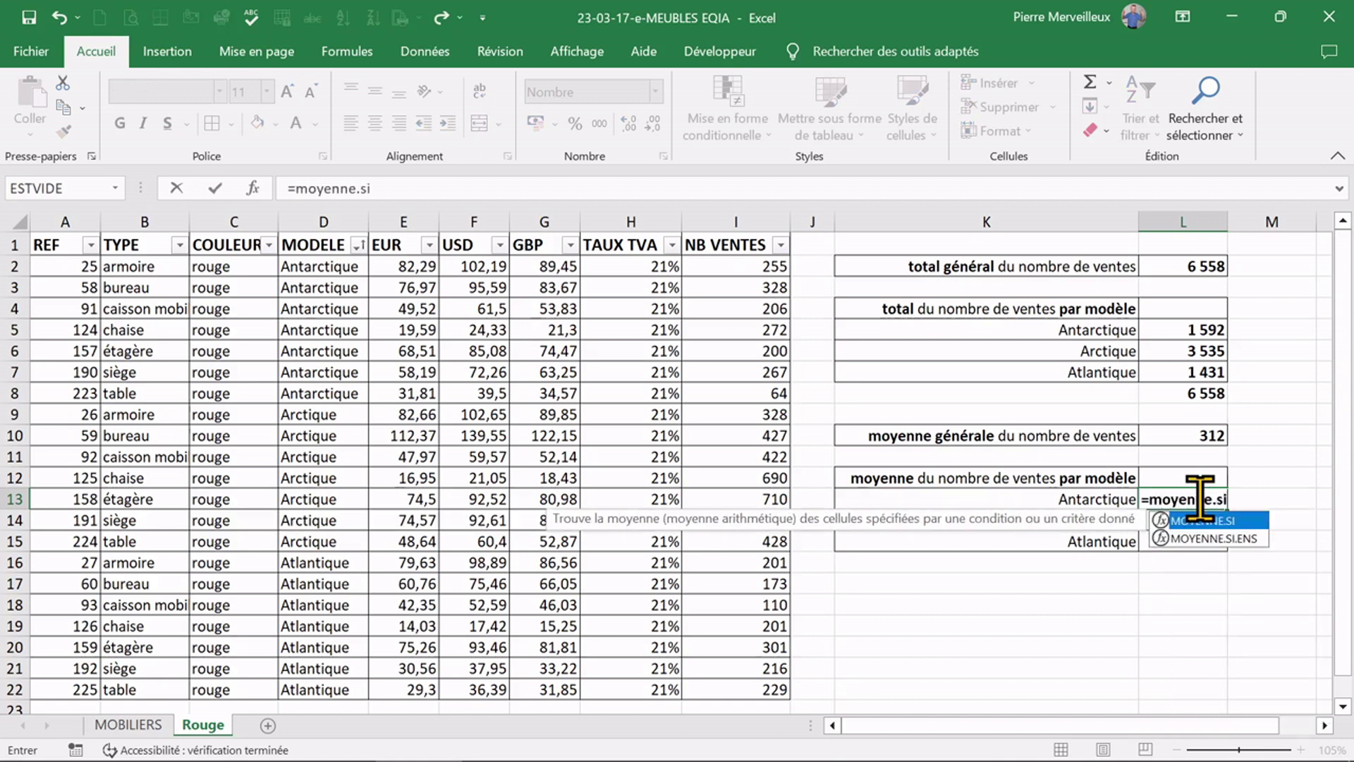
{"action": "type", "text": "("}
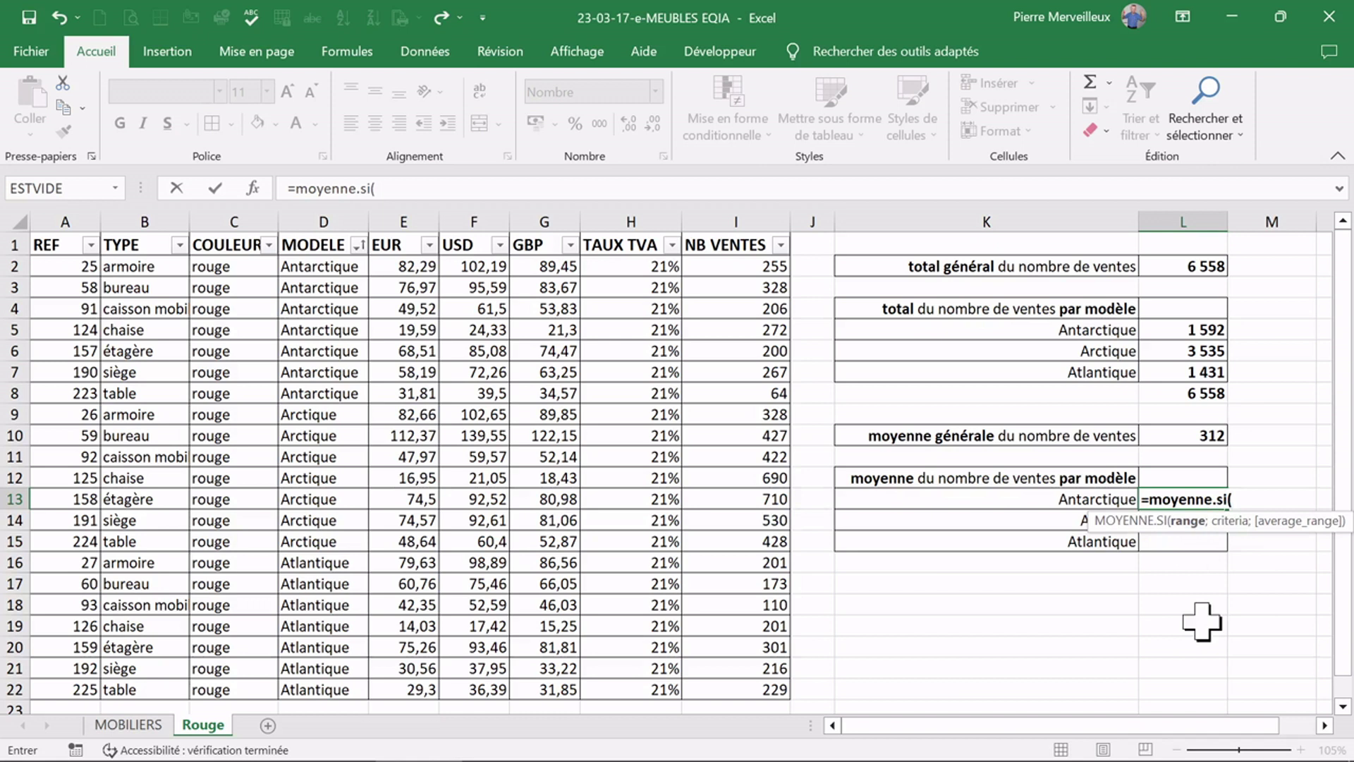
{"action": "left_click", "coordinate": [252, 188]}
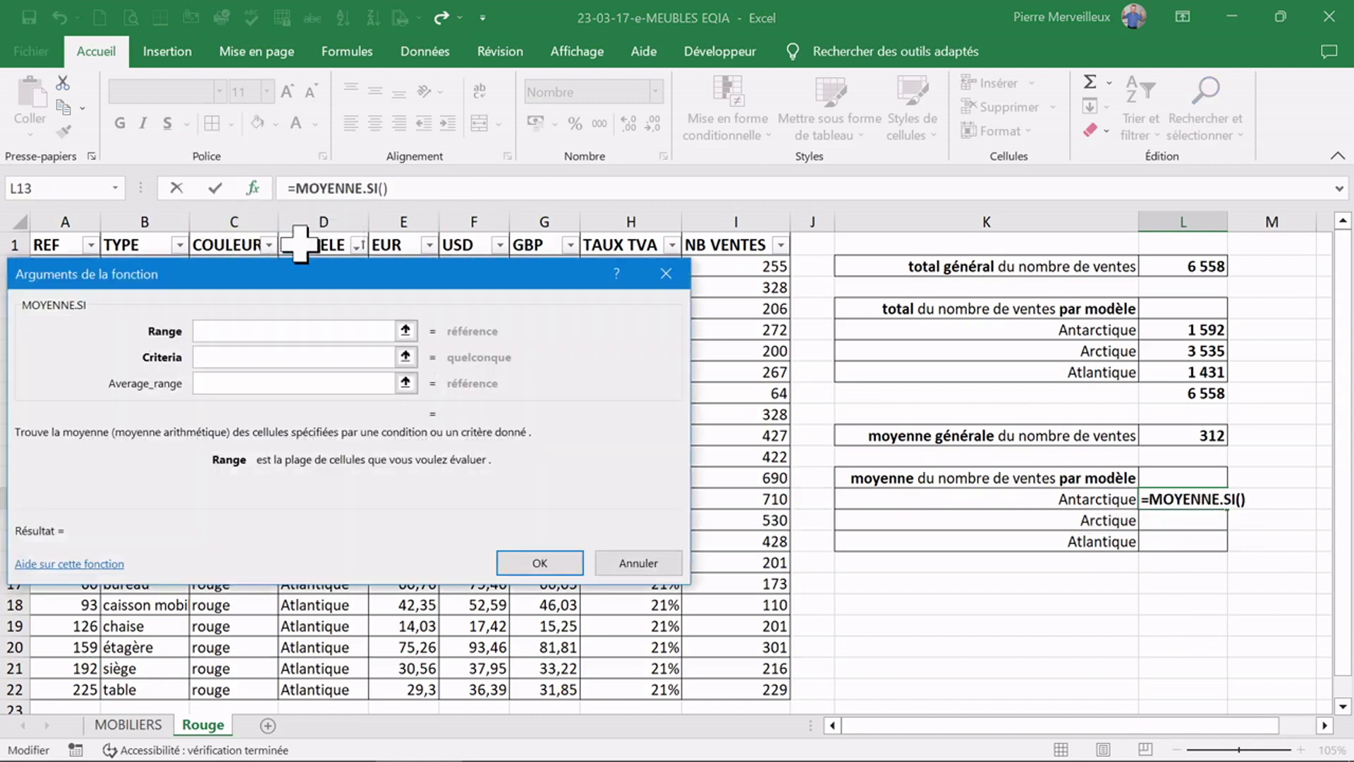
{"action": "left_click_drag", "start_coordinate": [332, 274], "coordinate": [886, 408]}
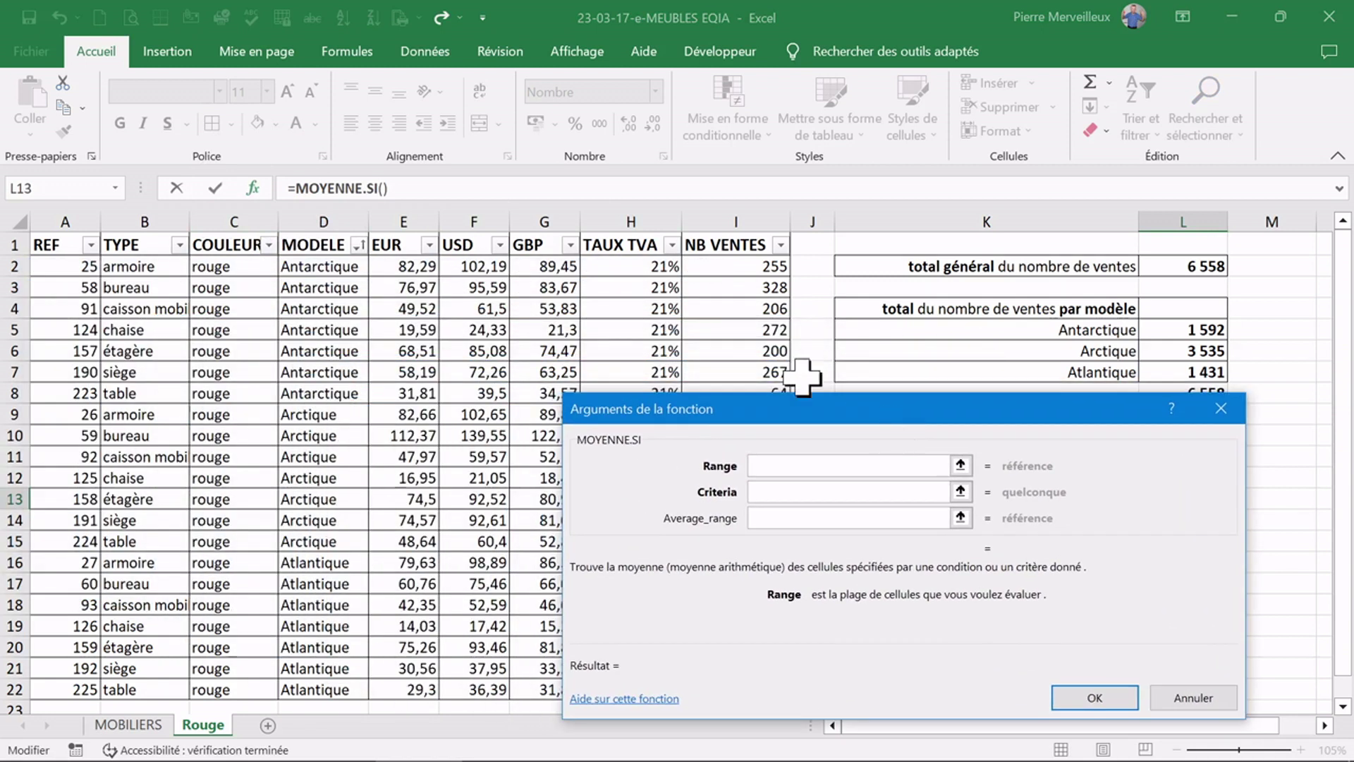
{"action": "left_click_drag", "start_coordinate": [310, 262], "coordinate": [308, 688]}
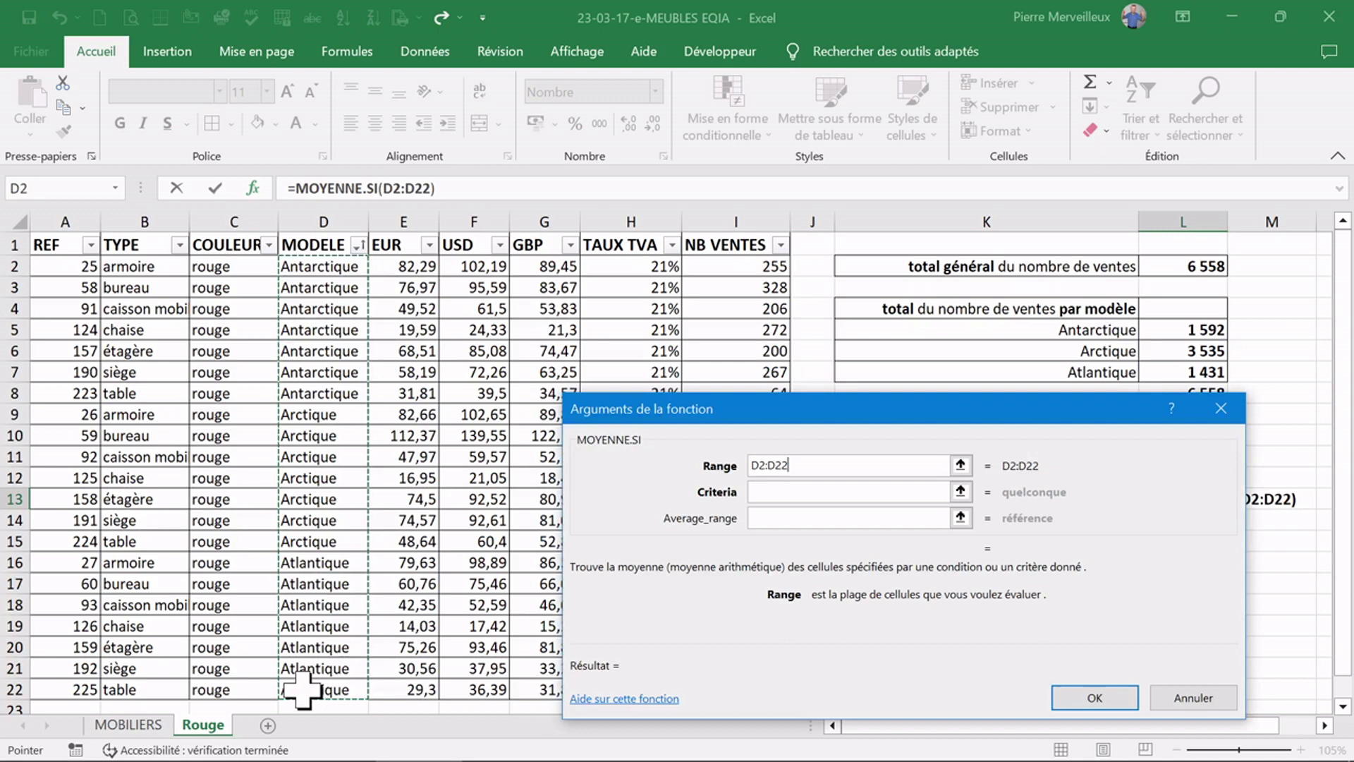
{"action": "left_click", "coordinate": [833, 494]}
{"action": "left_click_drag", "start_coordinate": [892, 405], "coordinate": [577, 289]}
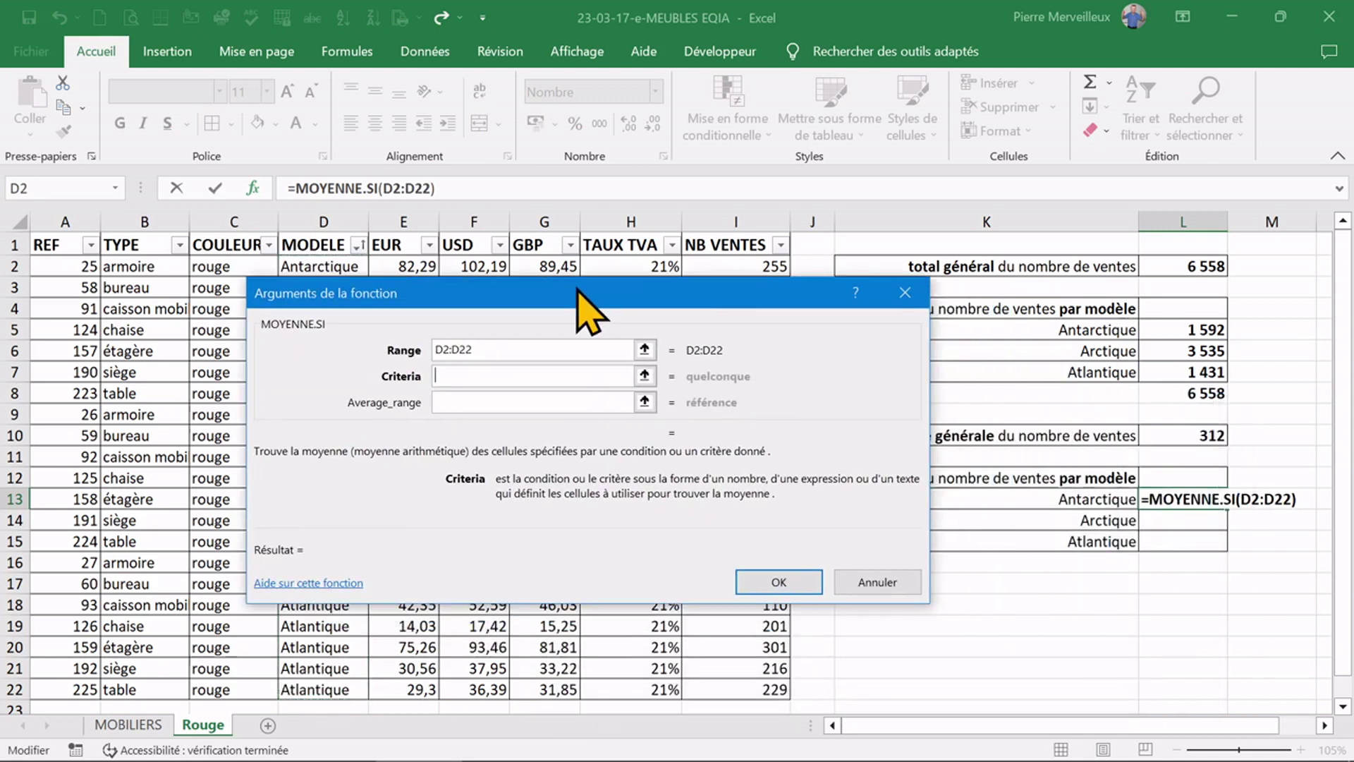
{"action": "left_click", "coordinate": [1095, 497]}
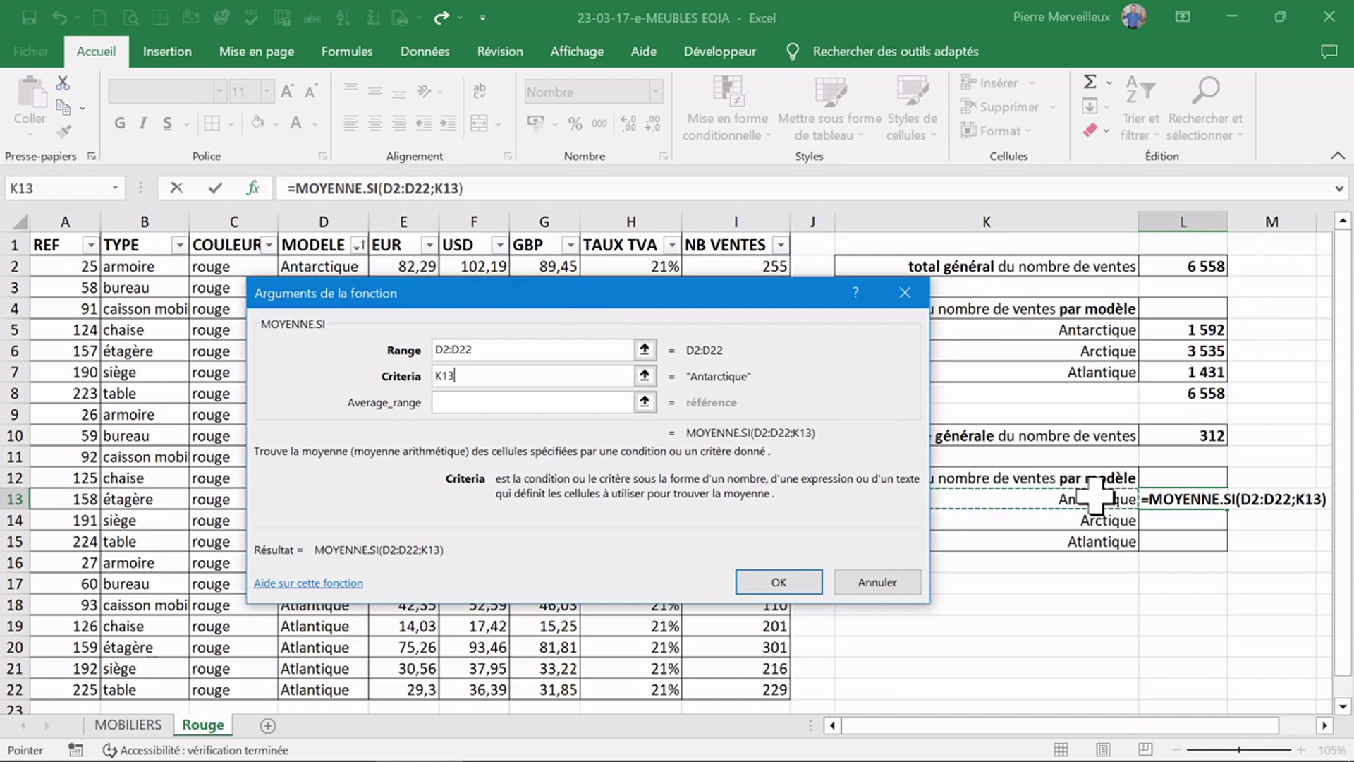
{"action": "left_click", "coordinate": [528, 401]}
{"action": "mouse_move", "coordinate": [611, 302]}
{"action": "left_mouse_down"}
{"action": "mouse_move", "coordinate": [359, 262]}
{"action": "mouse_move", "coordinate": [283, 186]}
{"action": "left_mouse_up"}
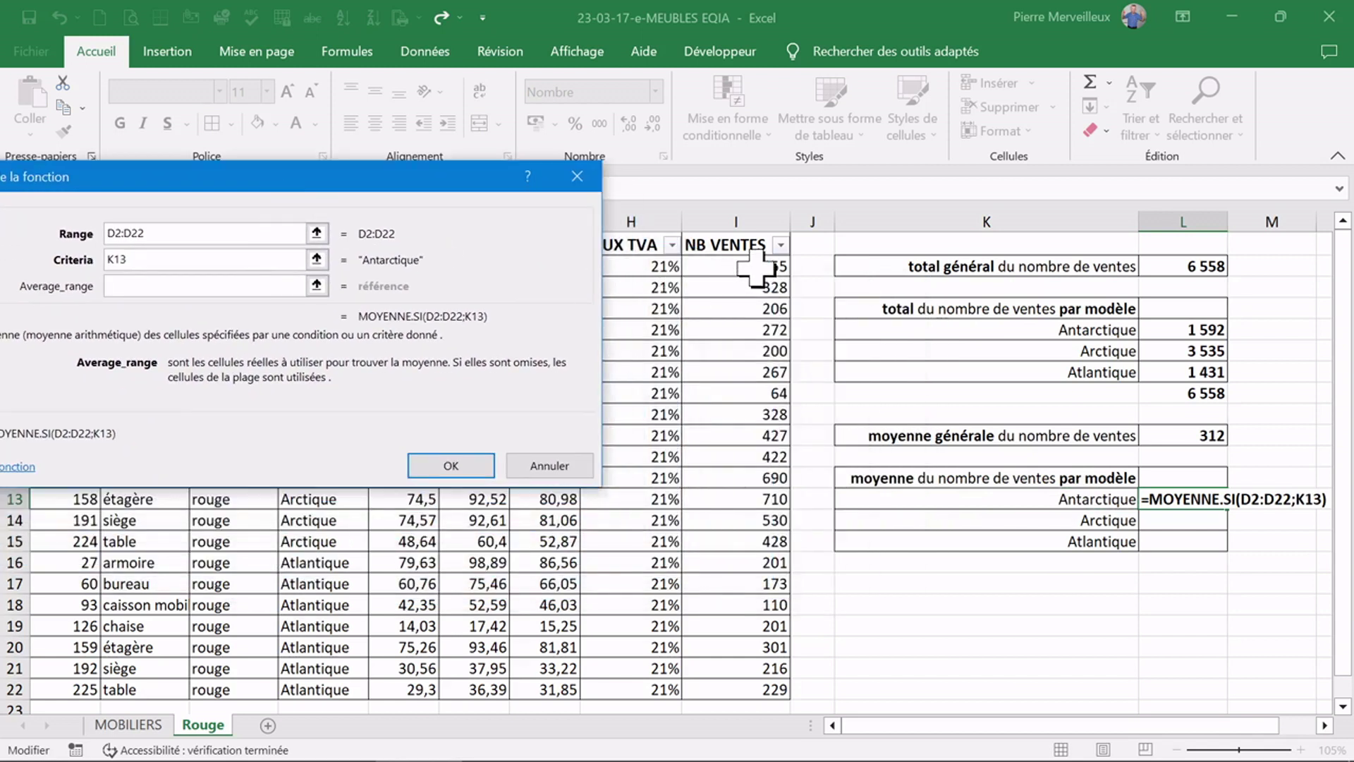
{"action": "left_click_drag", "start_coordinate": [754, 268], "coordinate": [766, 683]}
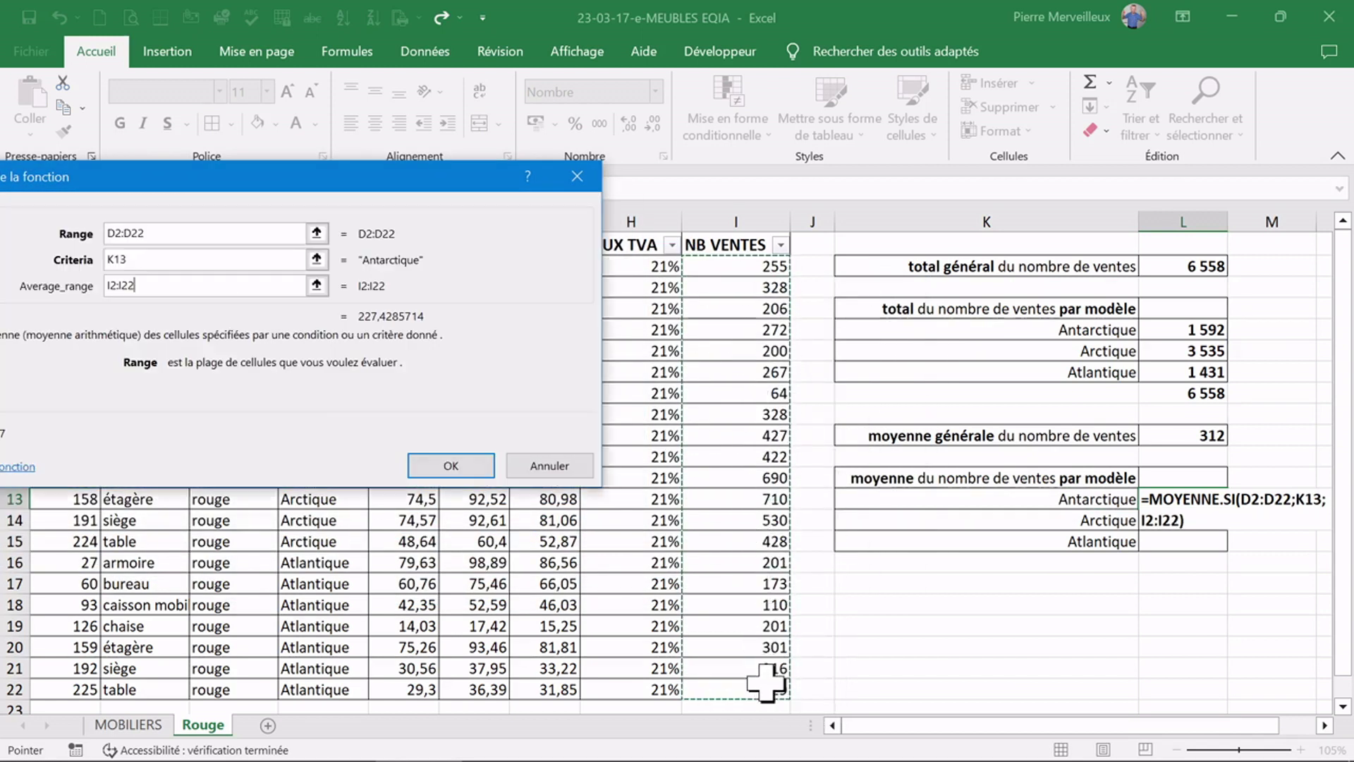
{"action": "left_click", "coordinate": [451, 466]}
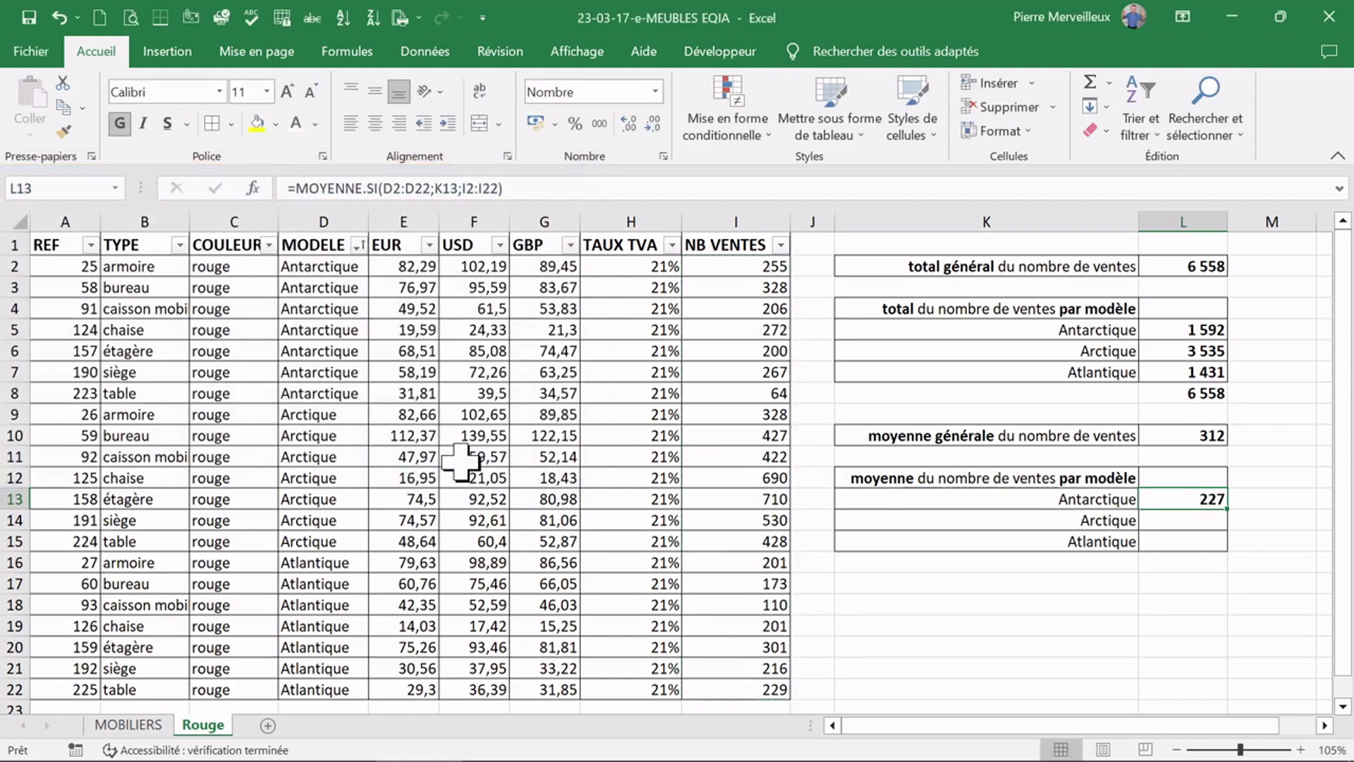
Enter =MOYENNE.SI(D2:D22;K14;I2:I22) in L14 to average Arctique sales, giving 505.
{"action": "left_click", "coordinate": [1199, 521]}
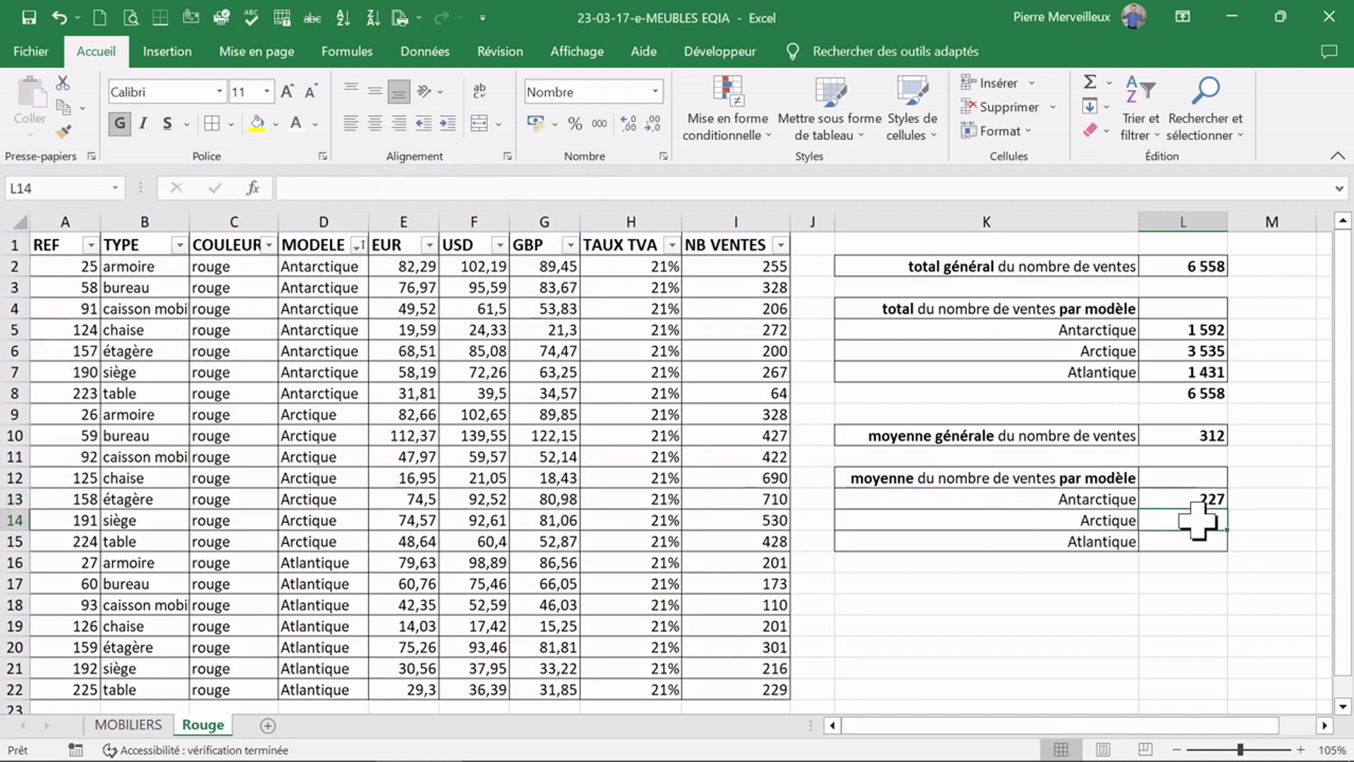
{"action": "type", "text": "="}
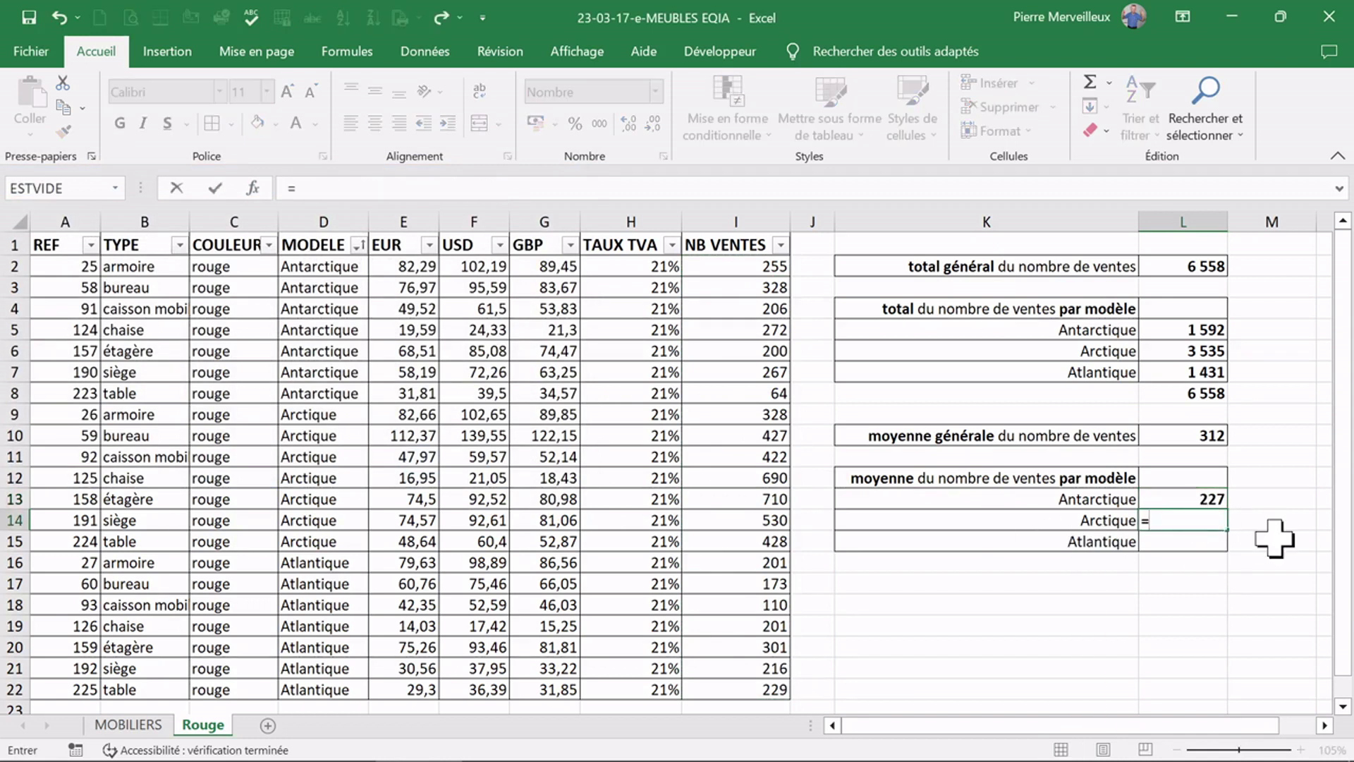
{"action": "type", "text": "moyenne"}
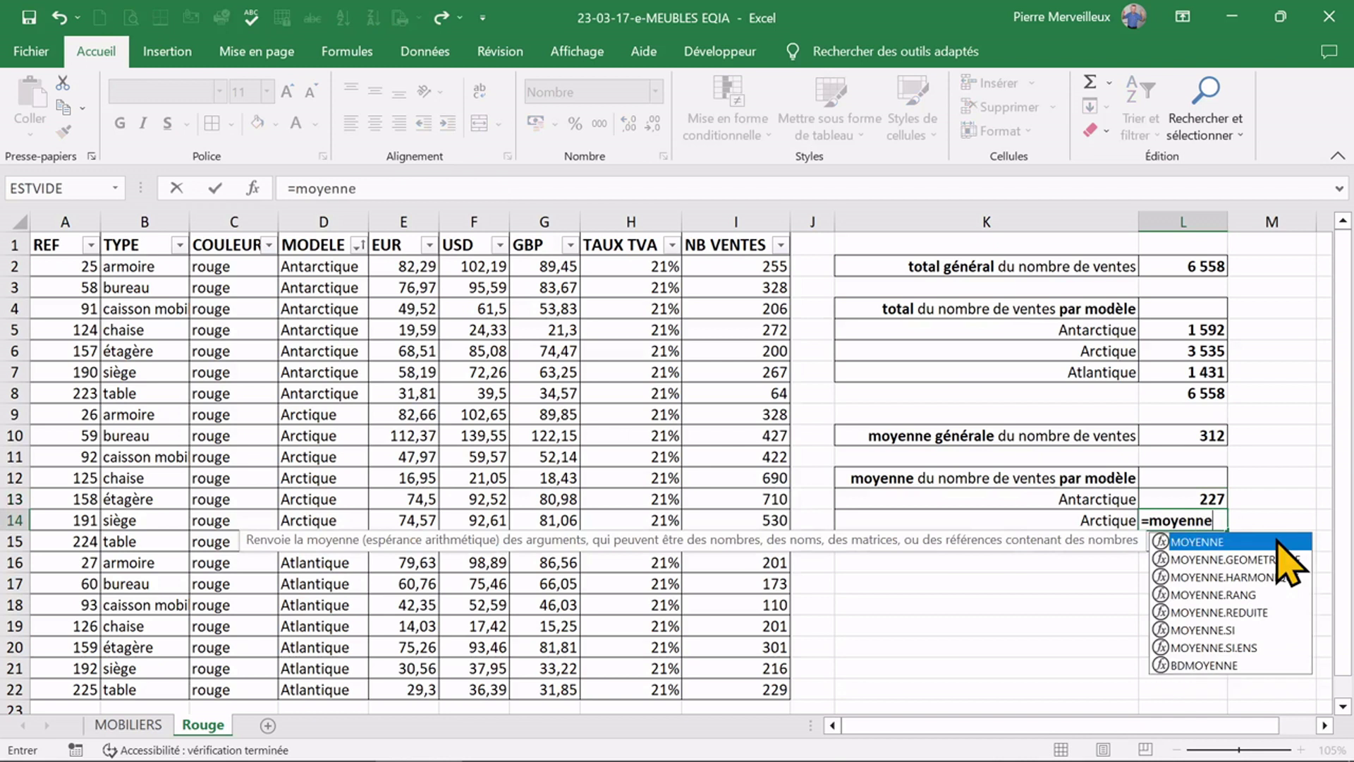
{"action": "type", "text": ".si("}
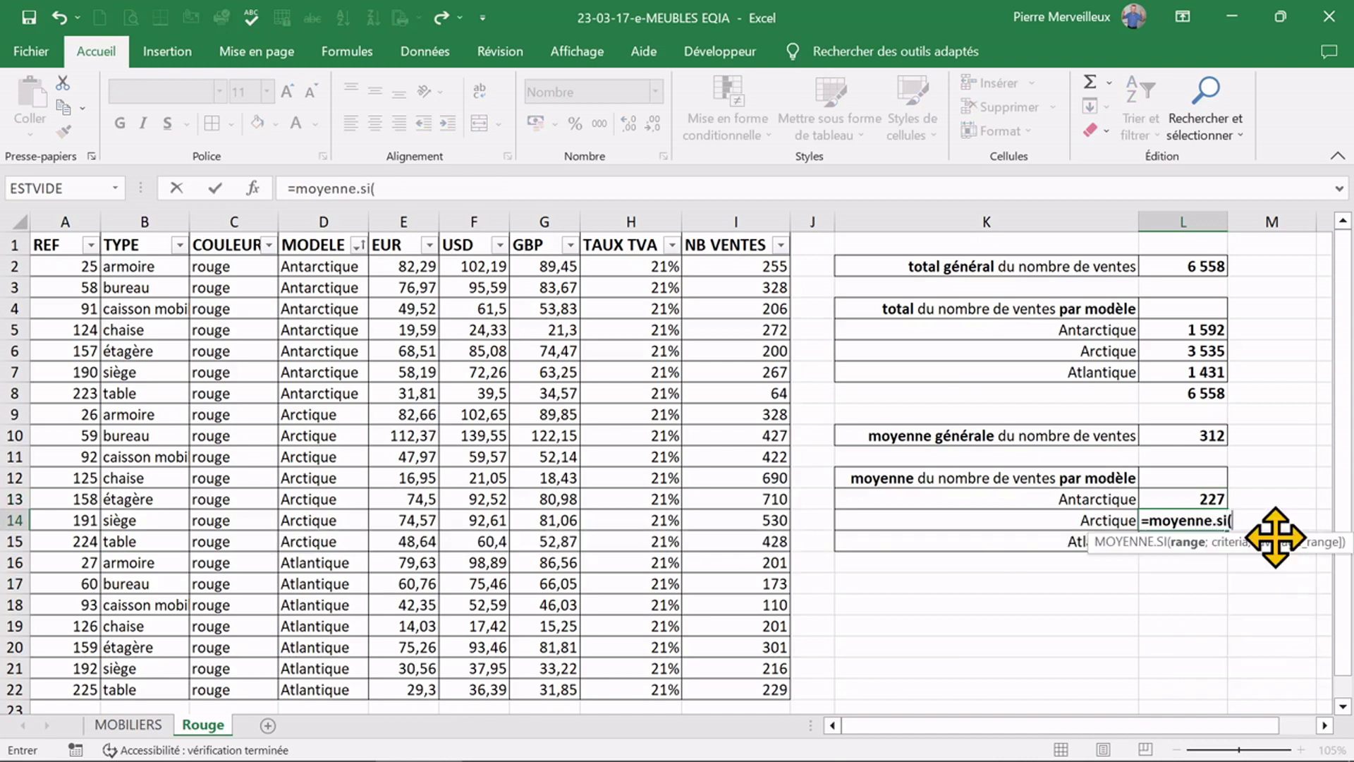
{"action": "left_click", "coordinate": [253, 188]}
{"action": "left_click_drag", "start_coordinate": [308, 224], "coordinate": [667, 394]}
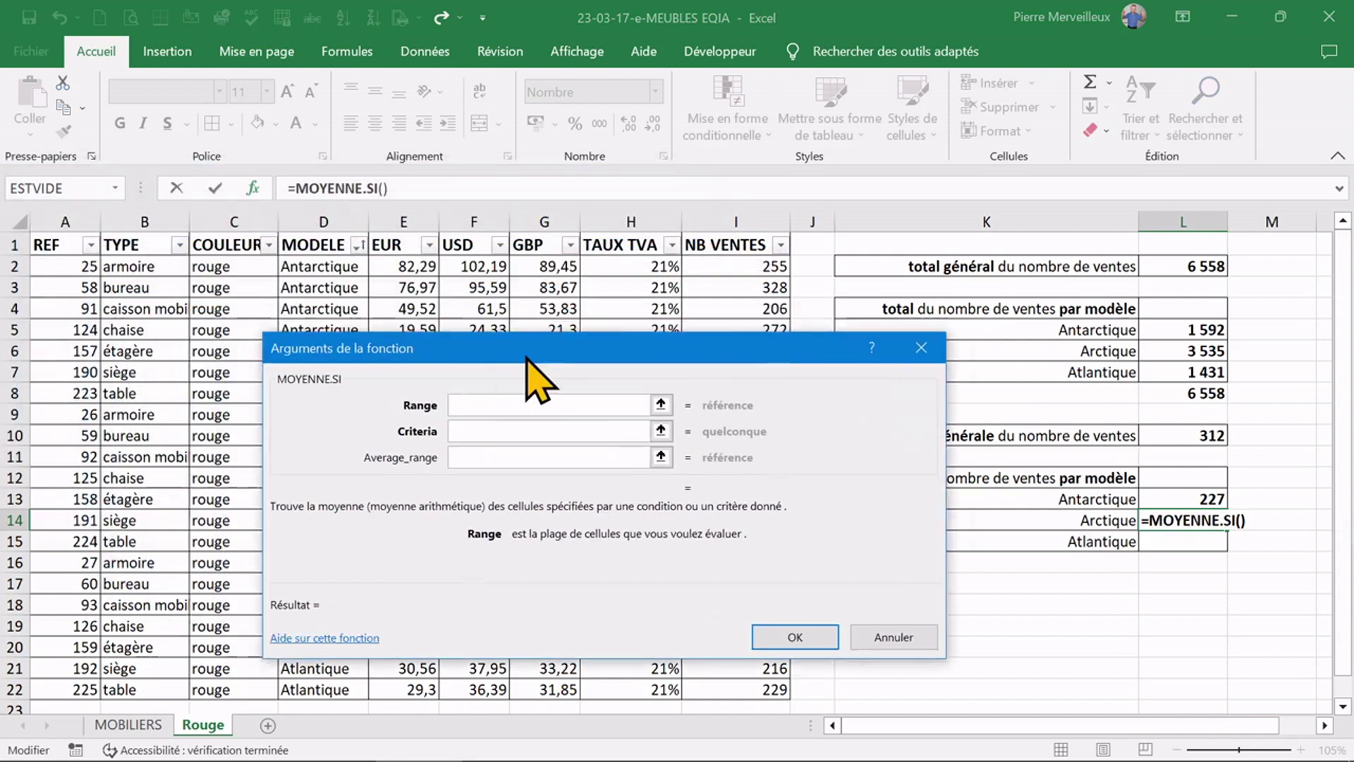
{"action": "left_click_drag", "start_coordinate": [327, 267], "coordinate": [303, 690]}
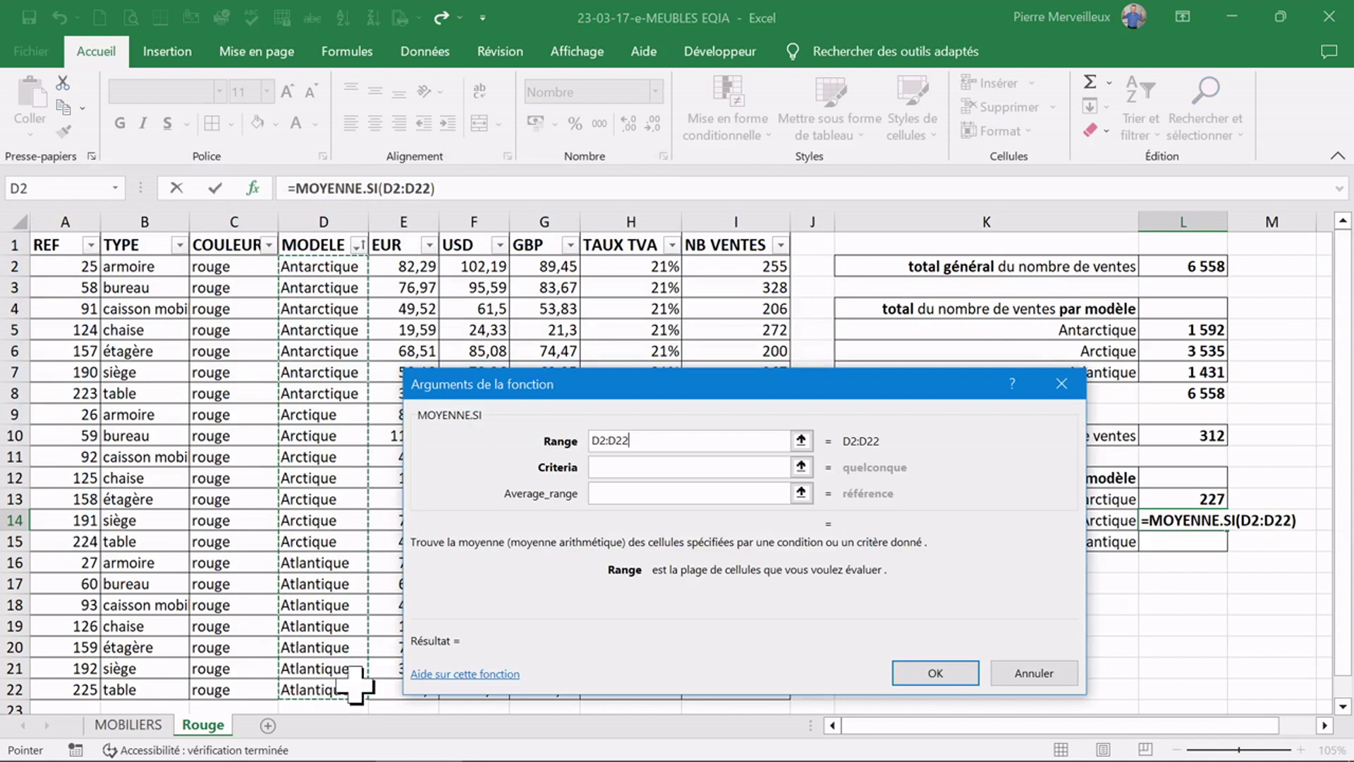
{"action": "left_click", "coordinate": [661, 467]}
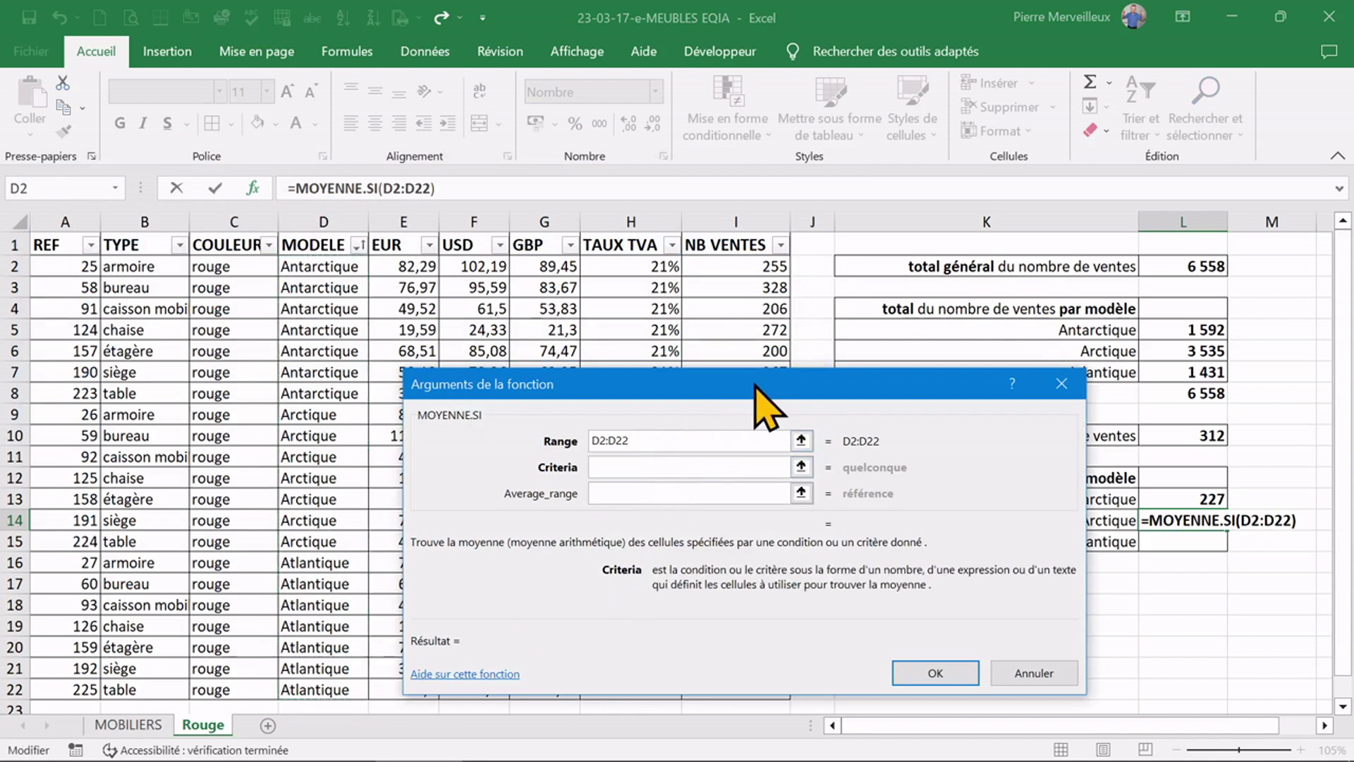
{"action": "left_click_drag", "start_coordinate": [758, 384], "coordinate": [576, 305]}
{"action": "left_click", "coordinate": [1102, 517]}
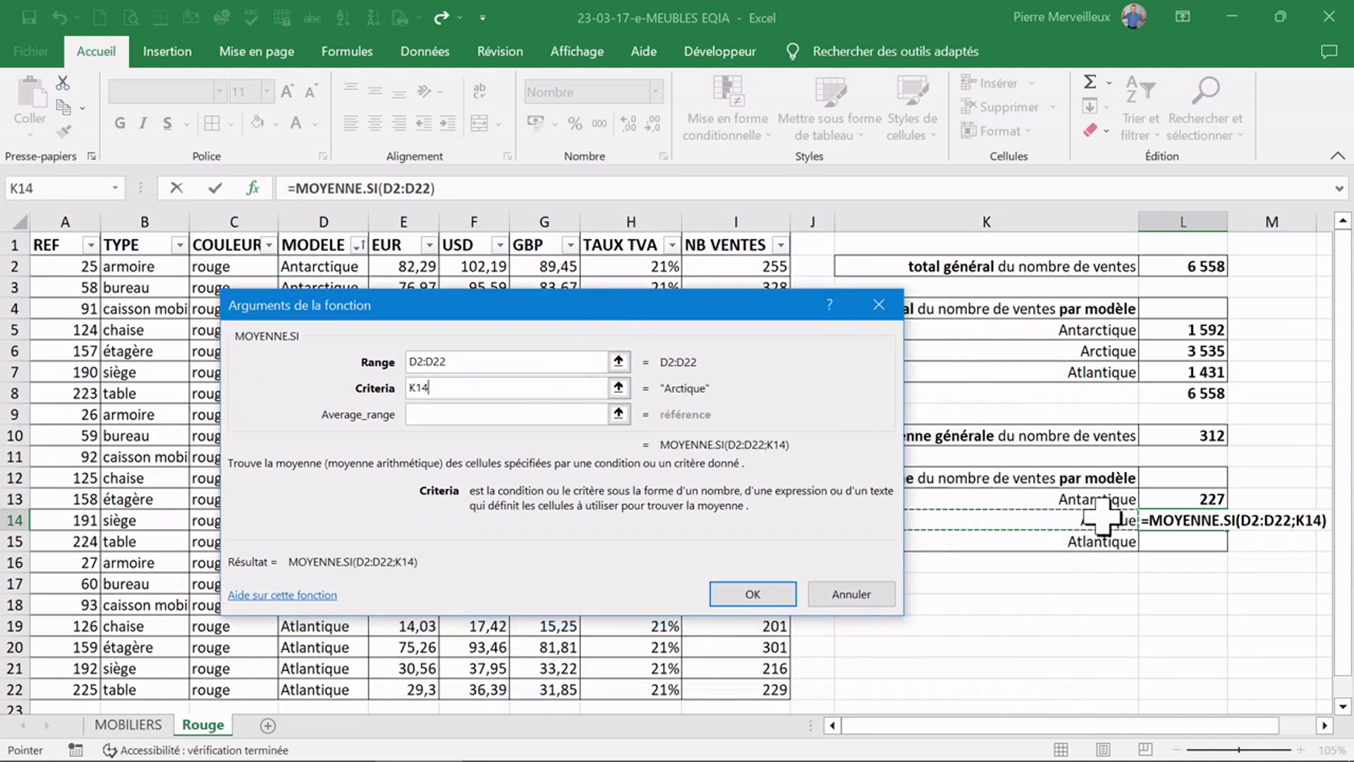
{"action": "left_click", "coordinate": [487, 416]}
{"action": "left_click_drag", "start_coordinate": [594, 313], "coordinate": [312, 351]}
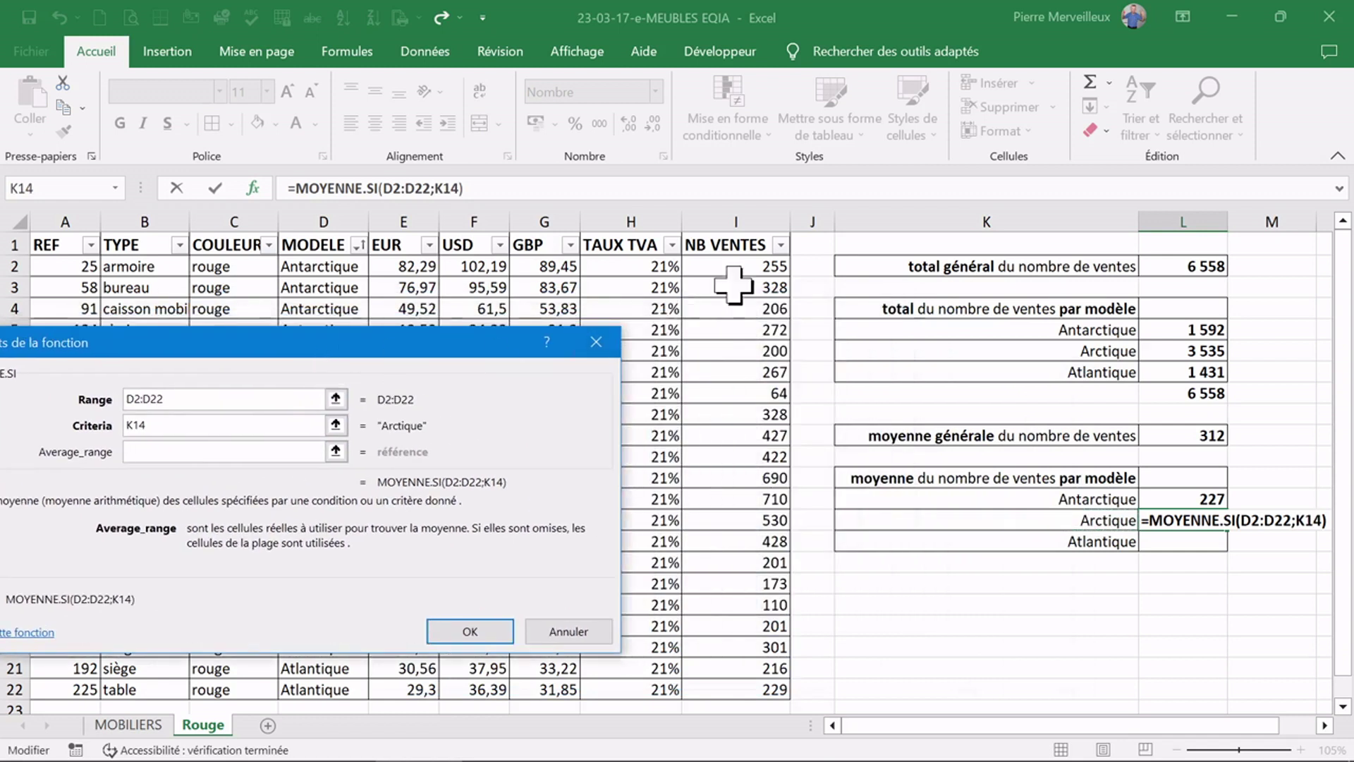
{"action": "left_click_drag", "start_coordinate": [747, 268], "coordinate": [744, 688]}
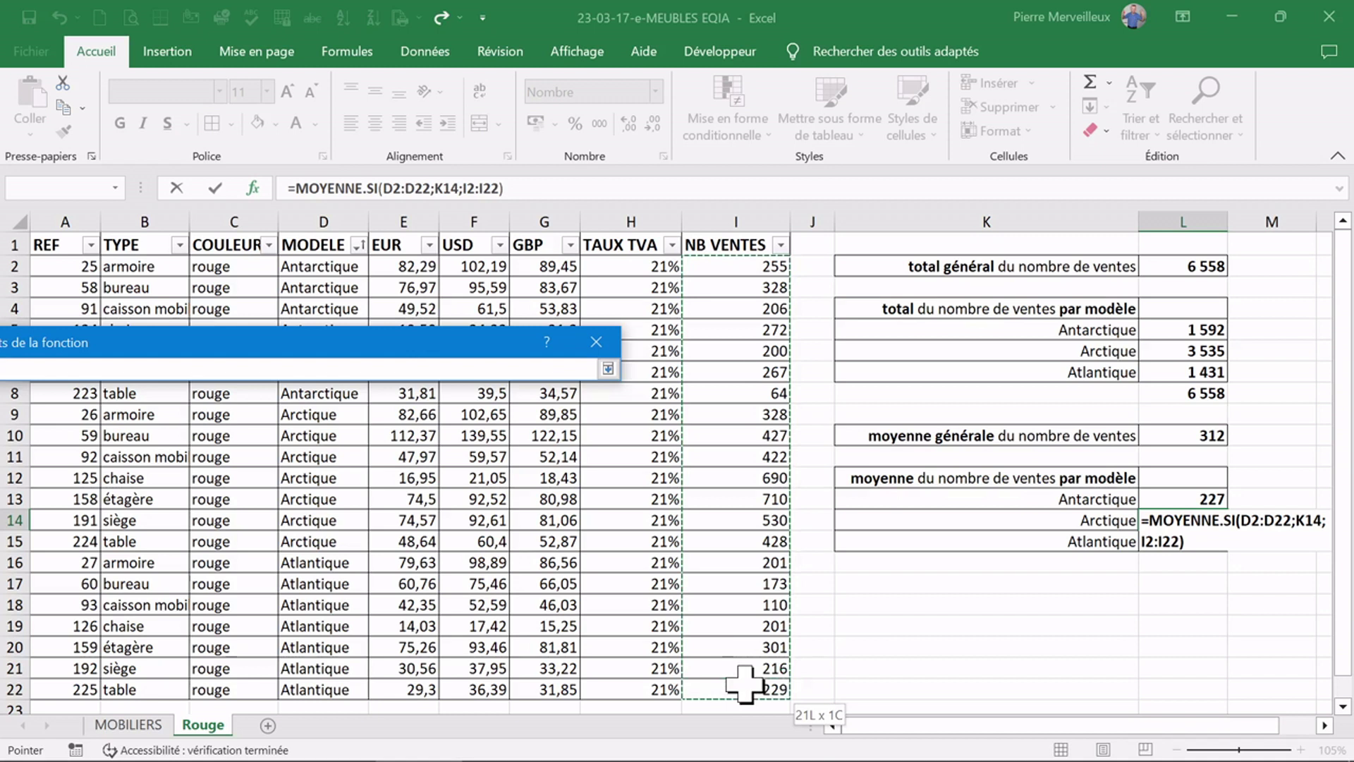
{"action": "left_click", "coordinate": [471, 629]}
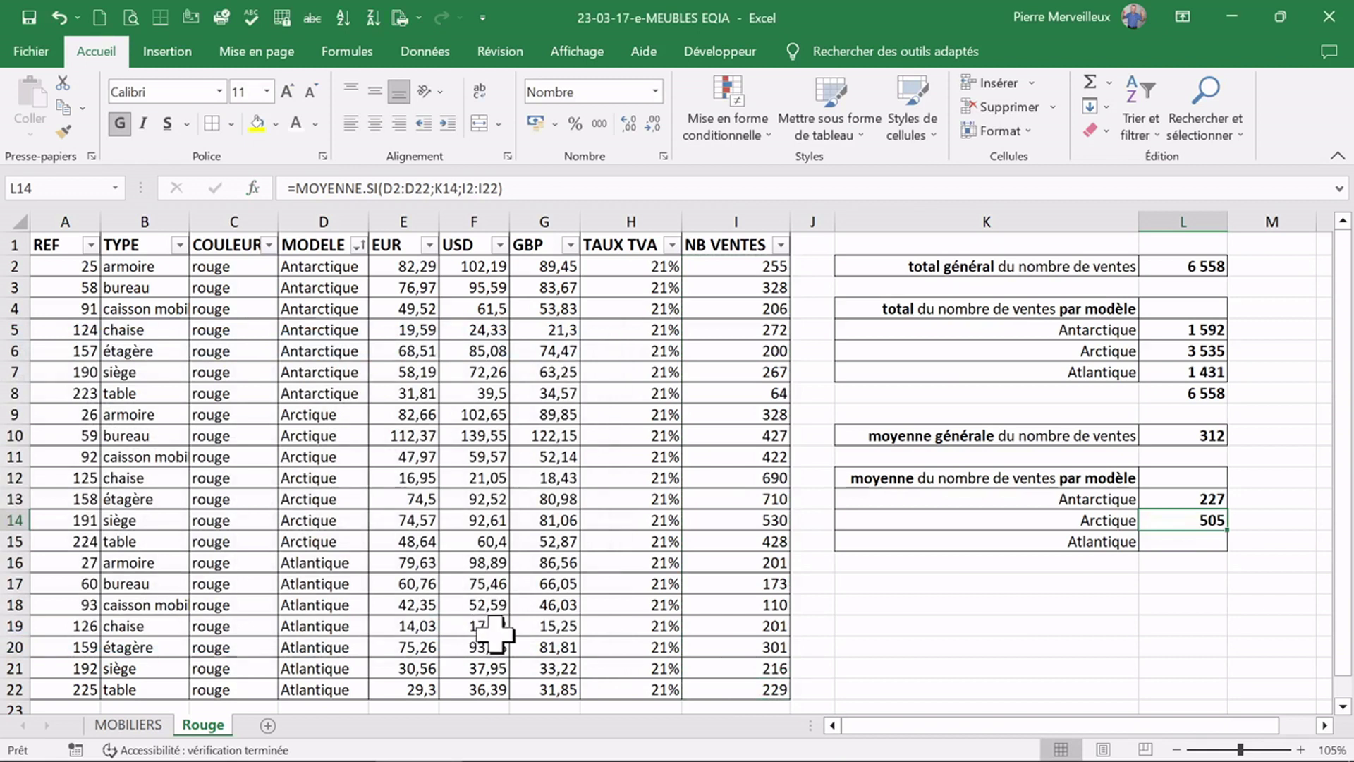
{"action": "left_click", "coordinate": [1192, 542]}
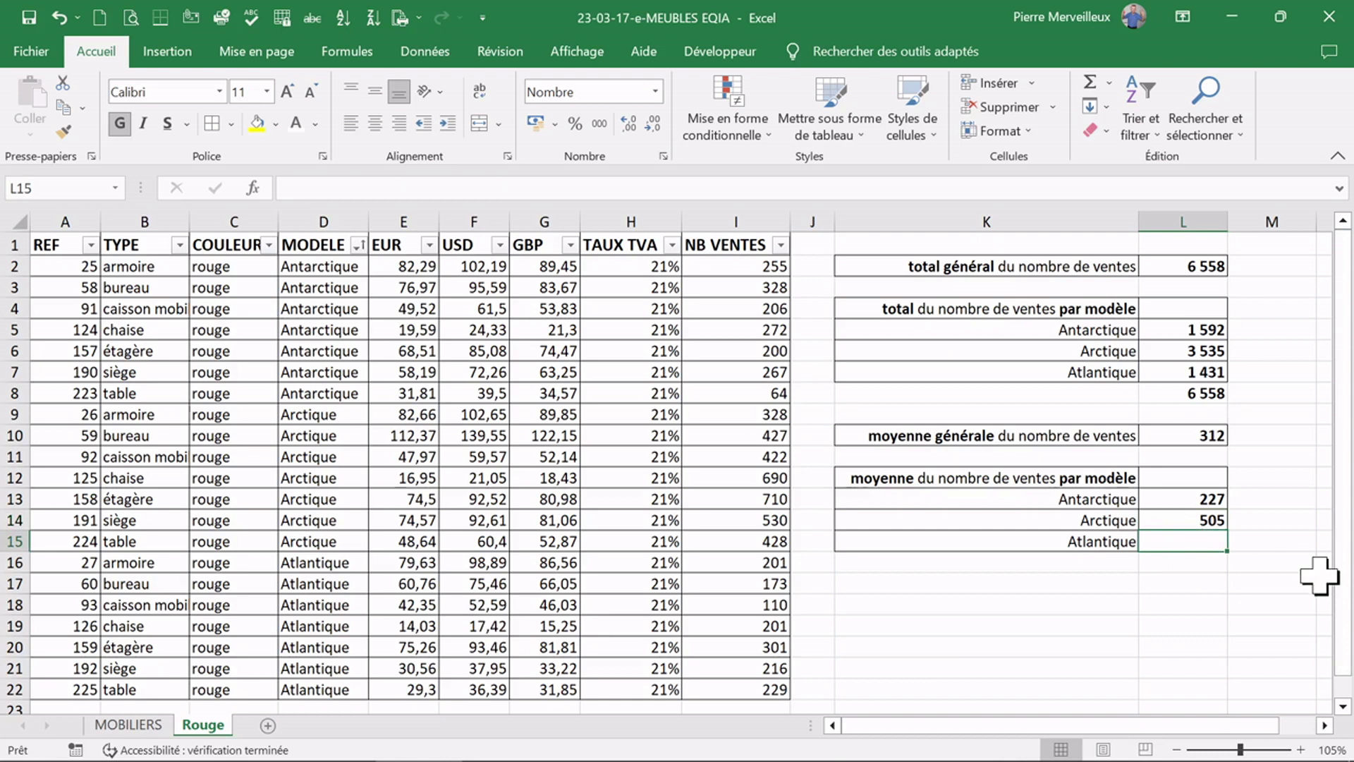
Start a MOYENNE.SI formula in L15 with the MODELE range D2:D22.
{"action": "type", "text": "=m"}
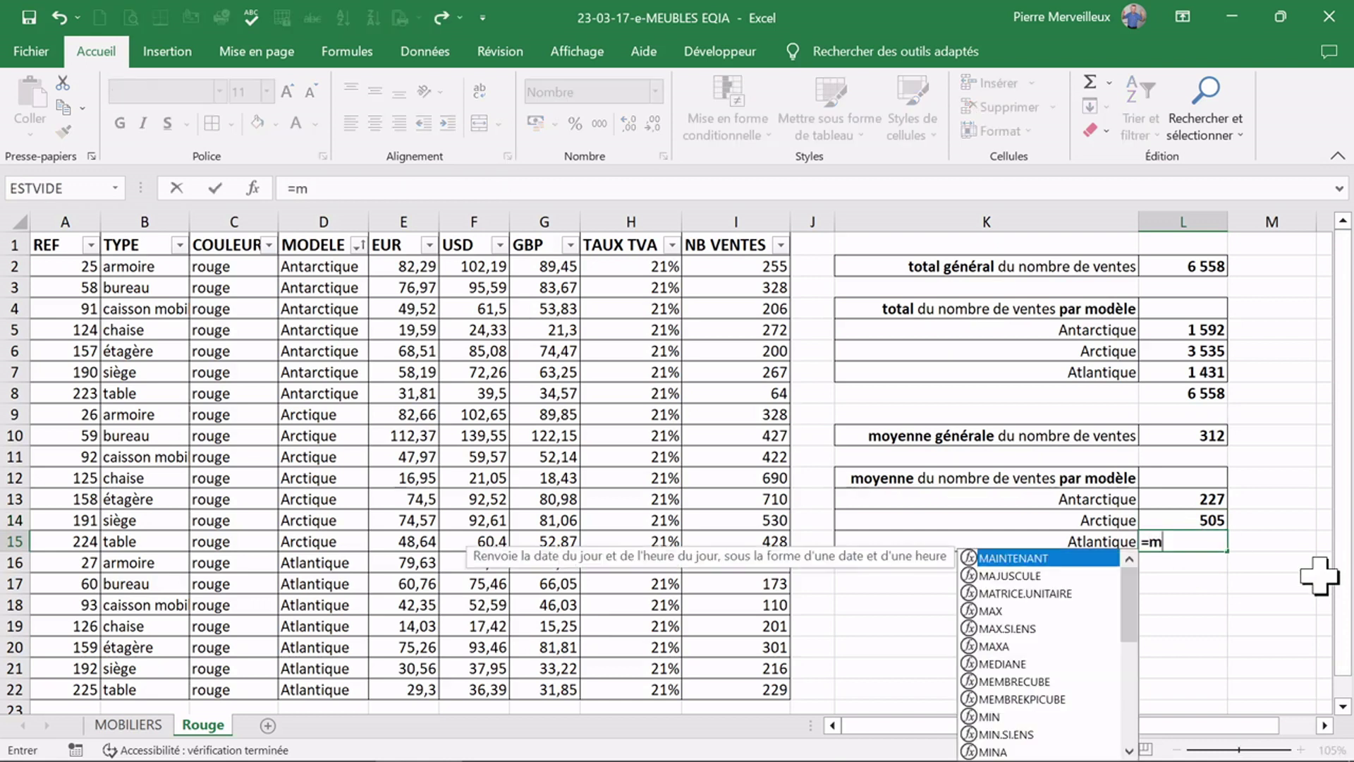
{"action": "type", "text": "oyenne."}
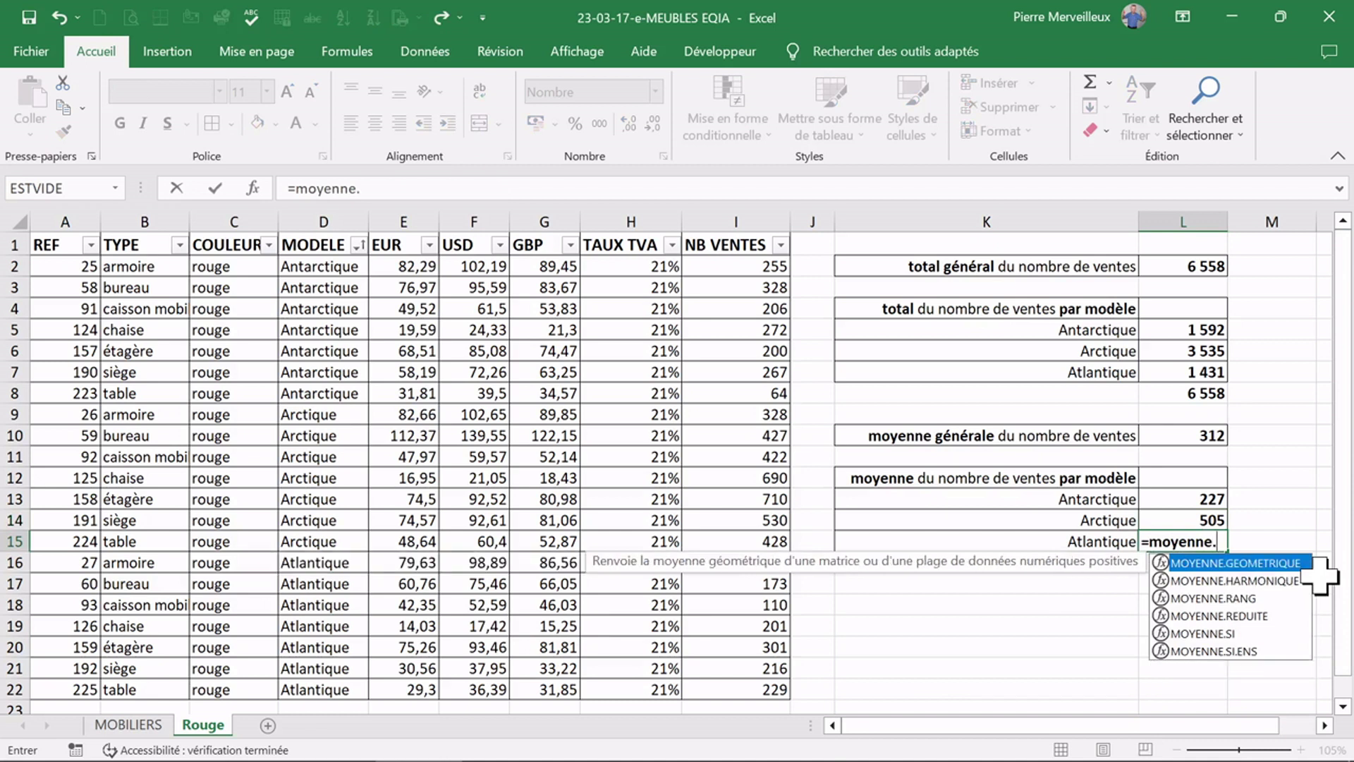
{"action": "type", "text": "sç"}
{"action": "key", "text": "BackSpace"}
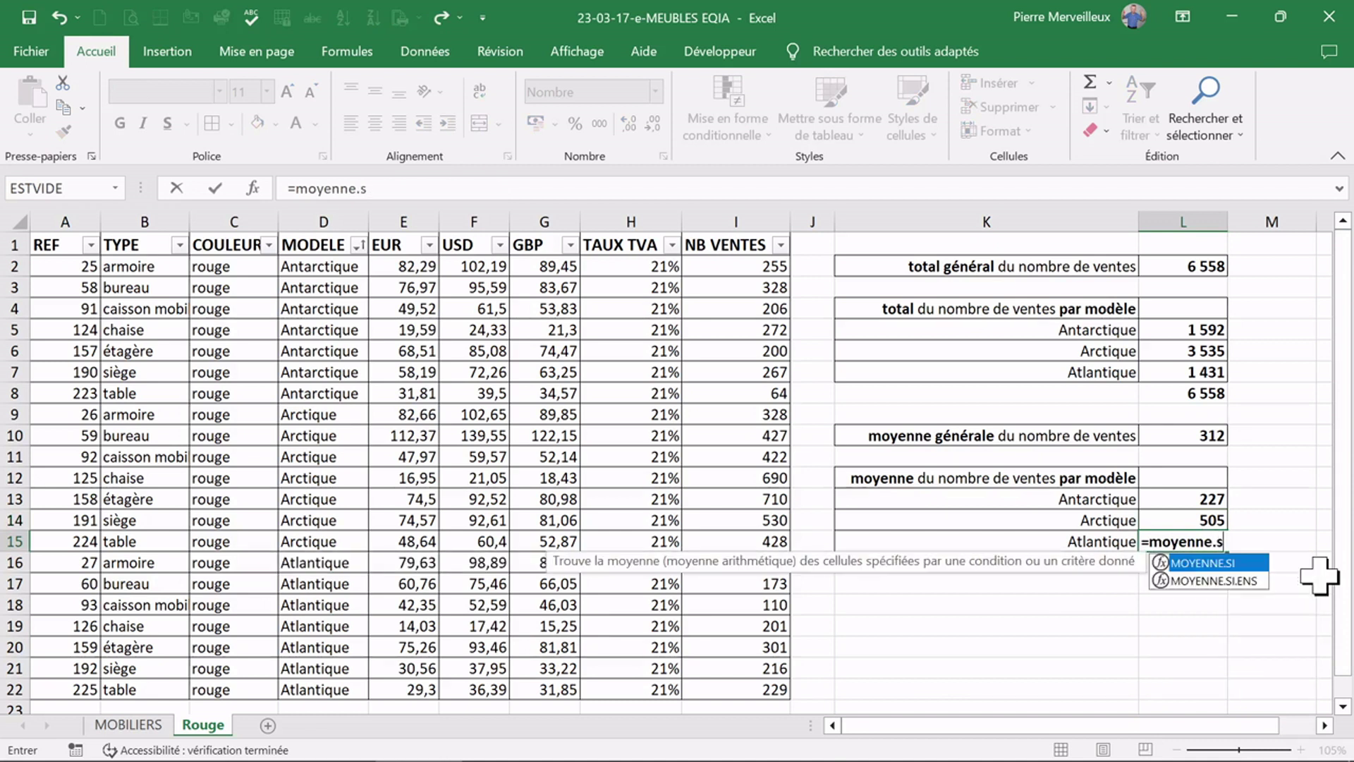
{"action": "type", "text": "i("}
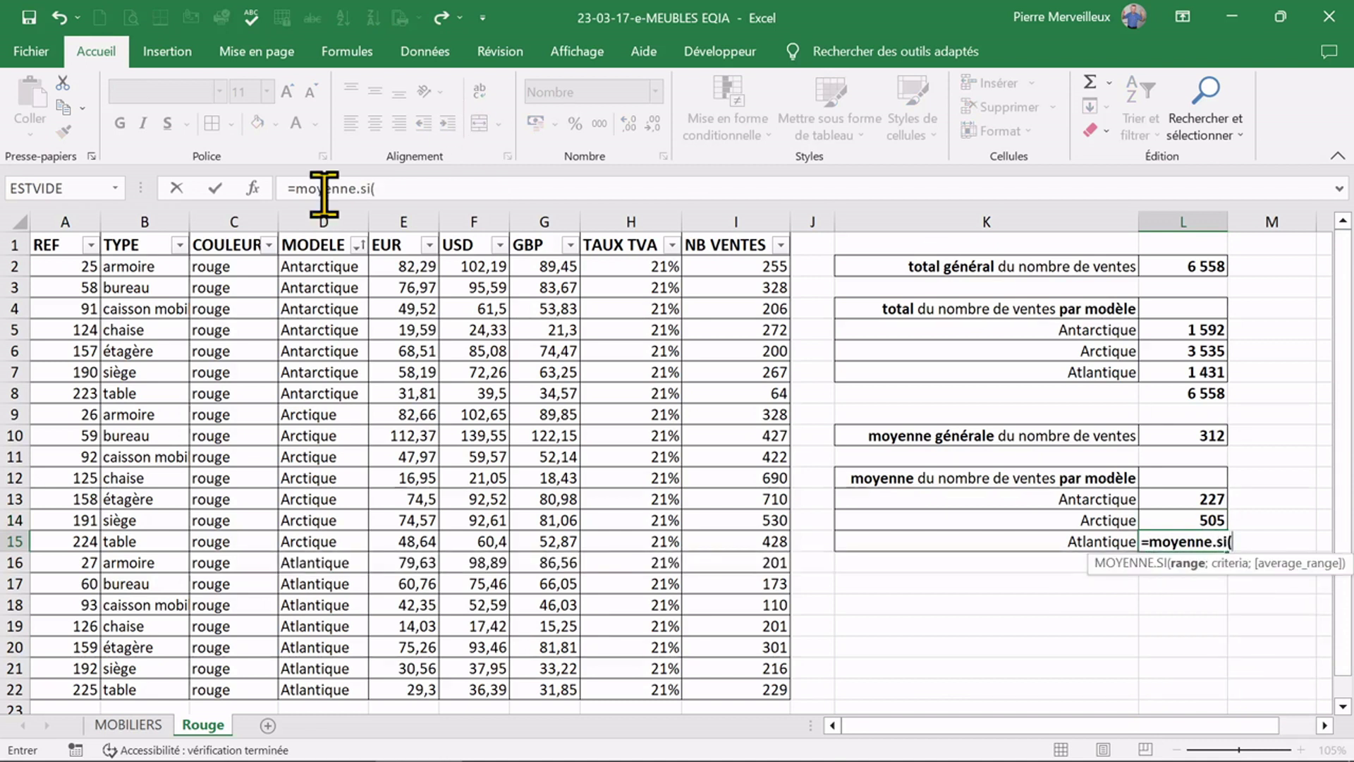
{"action": "left_click", "coordinate": [252, 189]}
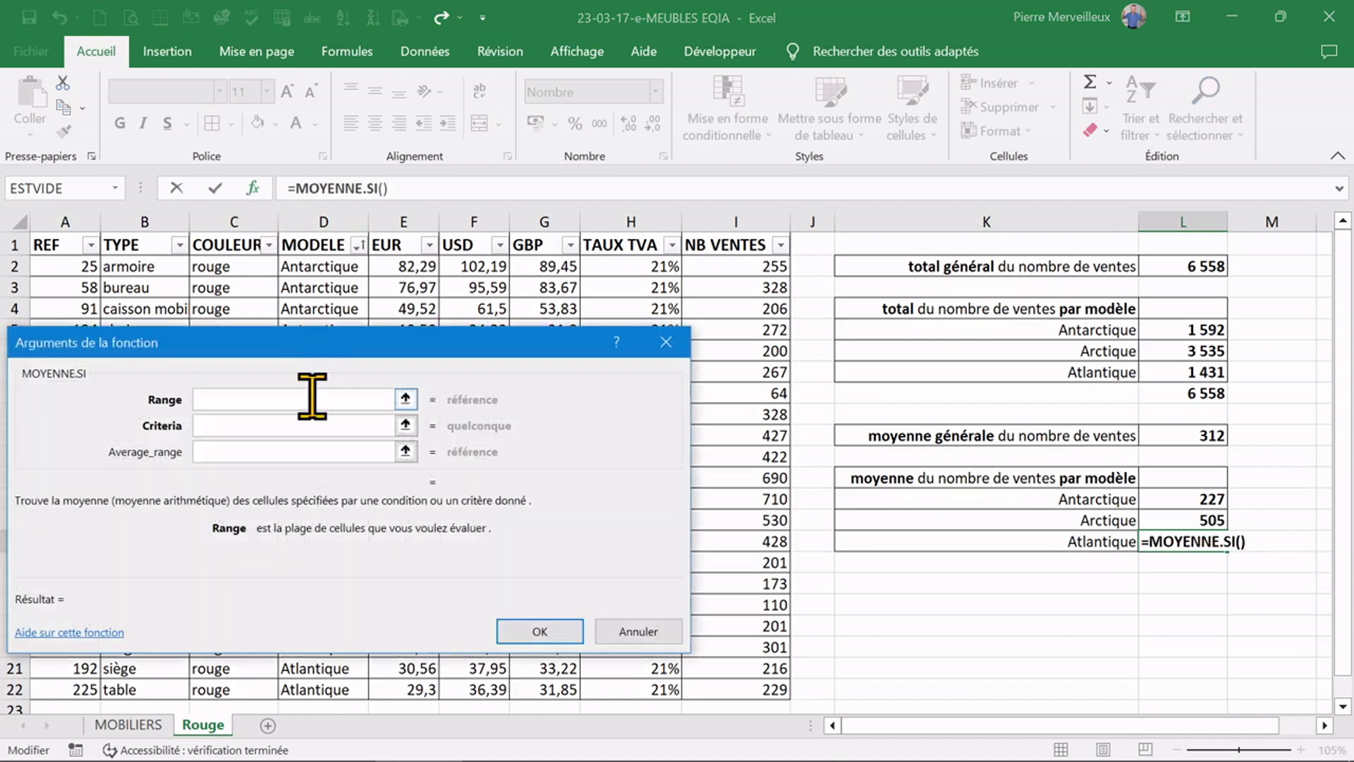
{"action": "left_click_drag", "start_coordinate": [323, 347], "coordinate": [818, 351]}
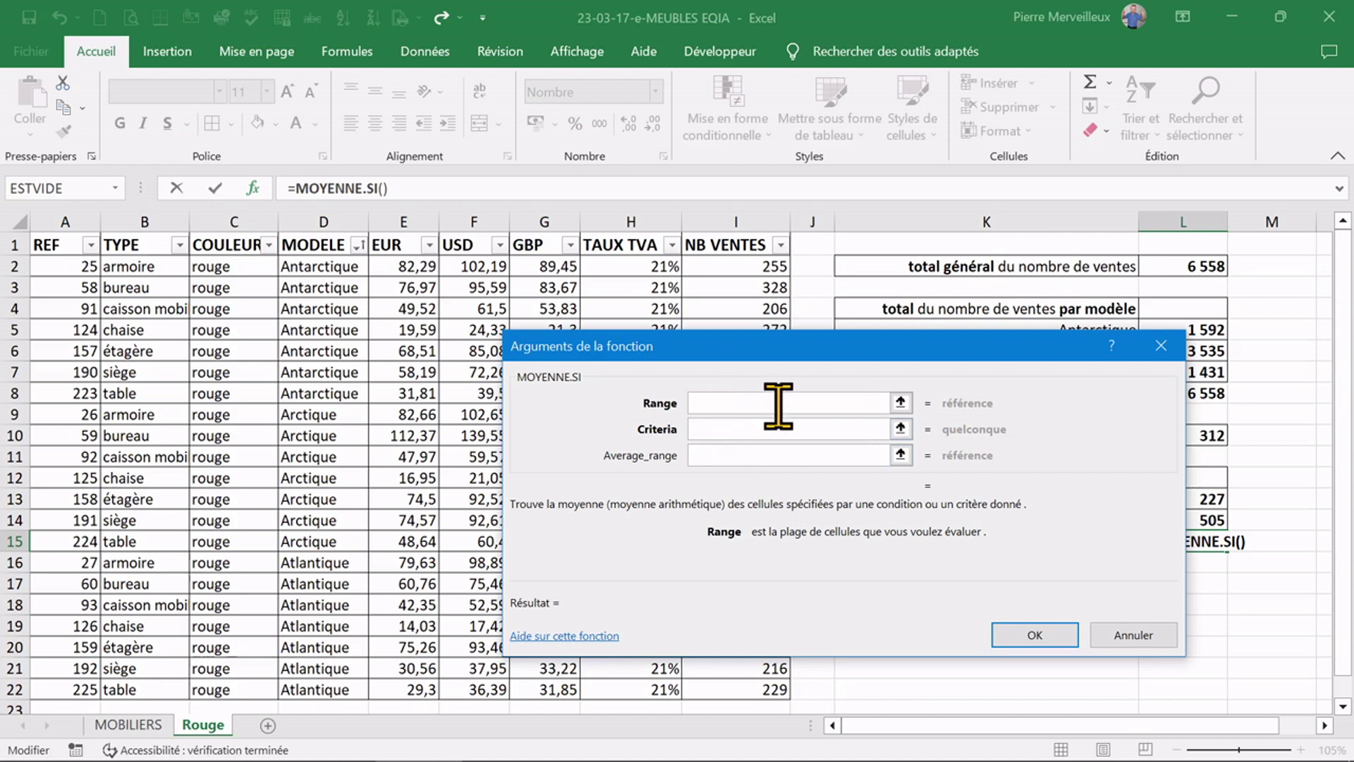
{"action": "left_click_drag", "start_coordinate": [317, 266], "coordinate": [328, 689]}
Finish it with criterion K15 (Atlantique) and average range I2:I22, giving 204.
{"action": "left_click", "coordinate": [757, 429]}
{"action": "left_click_drag", "start_coordinate": [856, 351], "coordinate": [656, 317]}
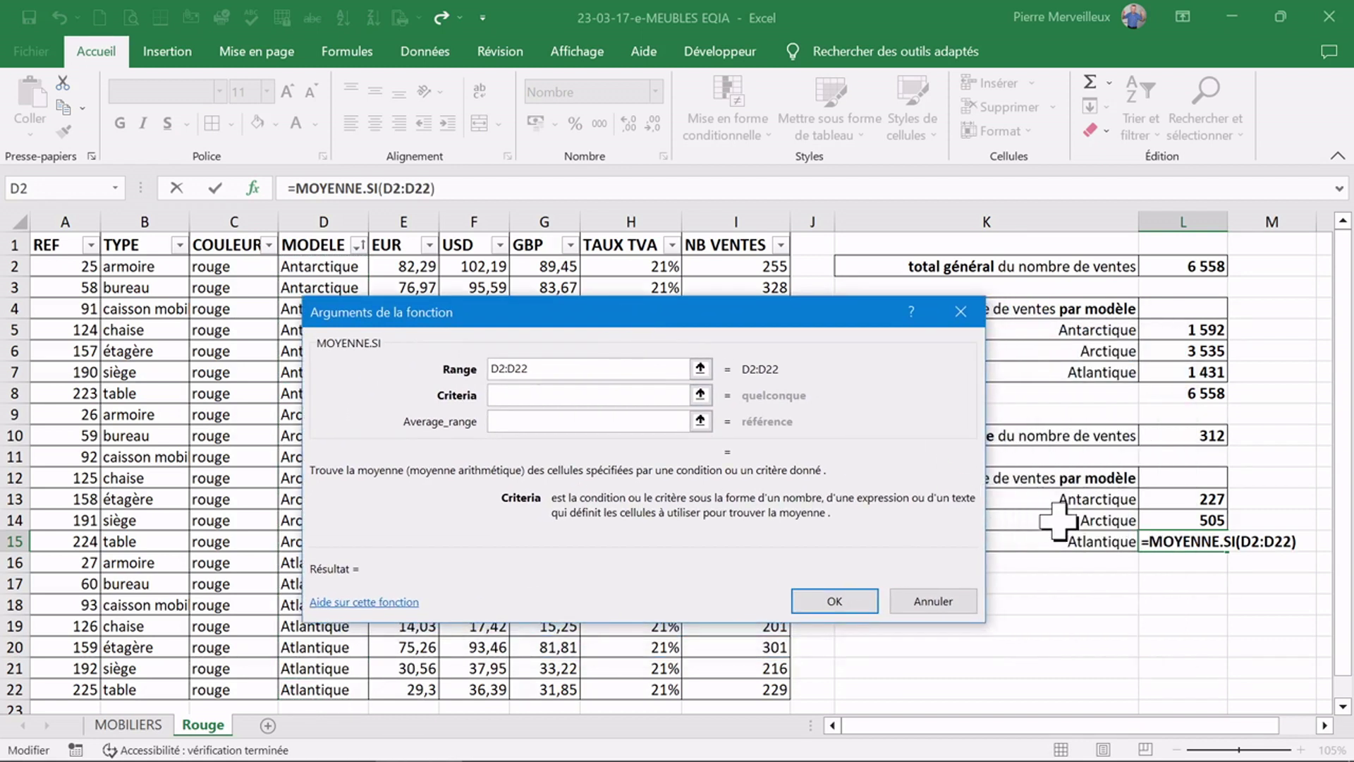
{"action": "left_click", "coordinate": [1104, 541]}
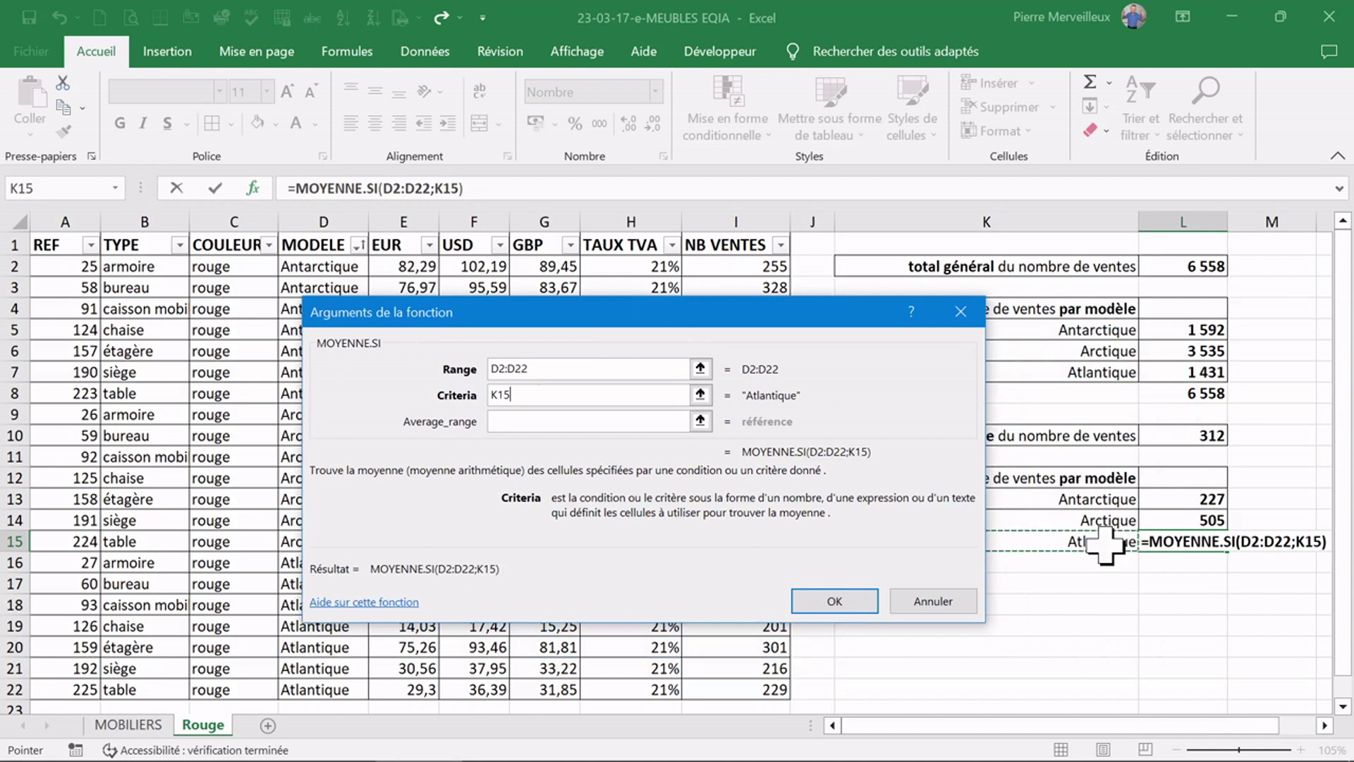
{"action": "left_click", "coordinate": [567, 421]}
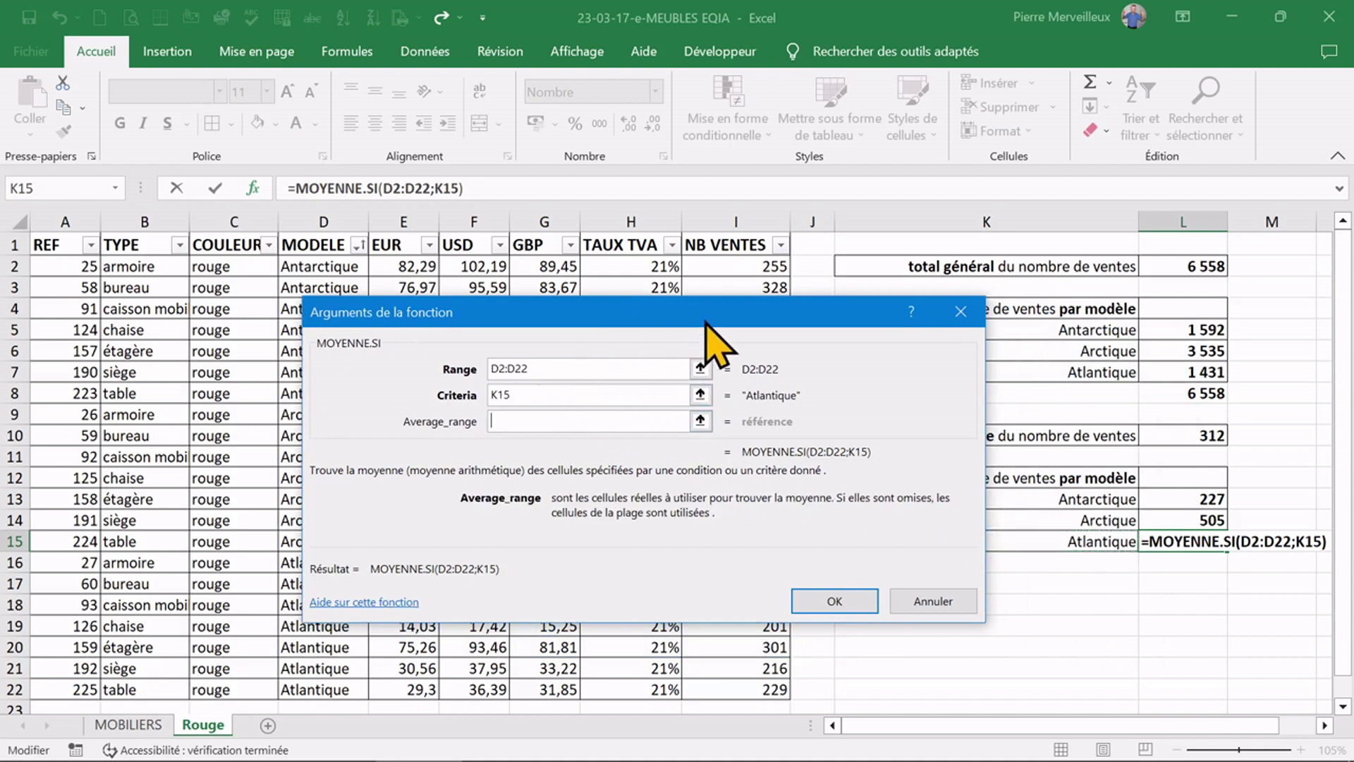
{"action": "left_click_drag", "start_coordinate": [701, 315], "coordinate": [357, 276]}
{"action": "left_click_drag", "start_coordinate": [741, 267], "coordinate": [760, 622]}
{"action": "left_click", "coordinate": [499, 564]}
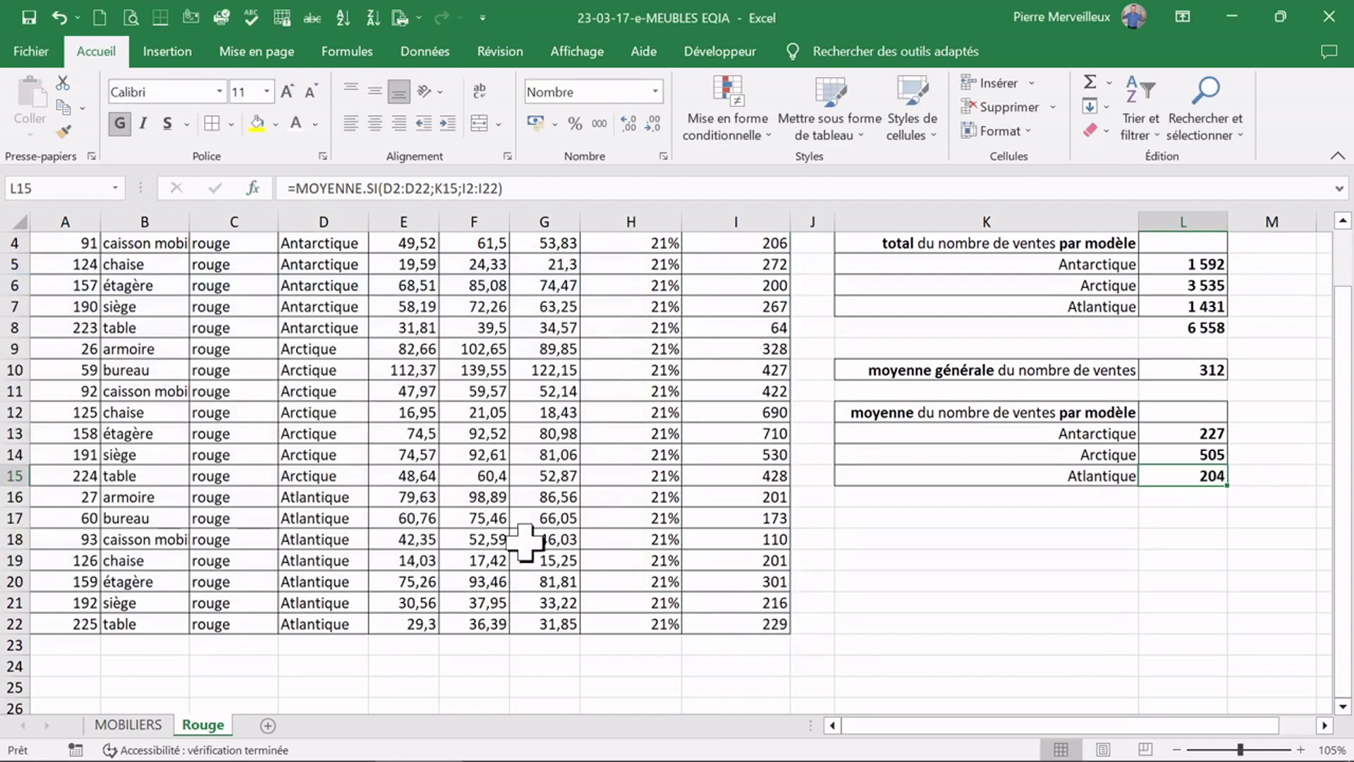
{"action": "scroll", "coordinate": [1214, 501], "scroll_direction": "up", "scroll_amount": 1}
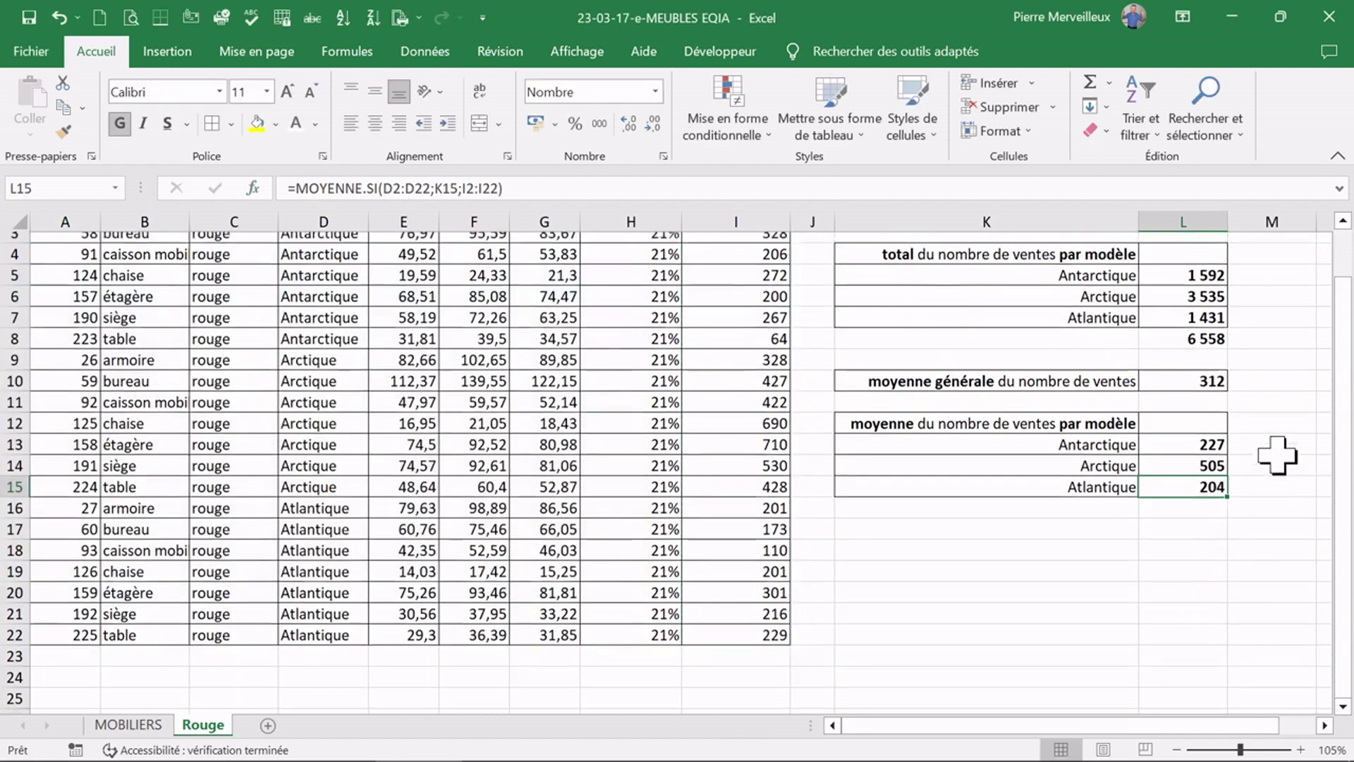
{"action": "left_click", "coordinate": [1202, 562]}
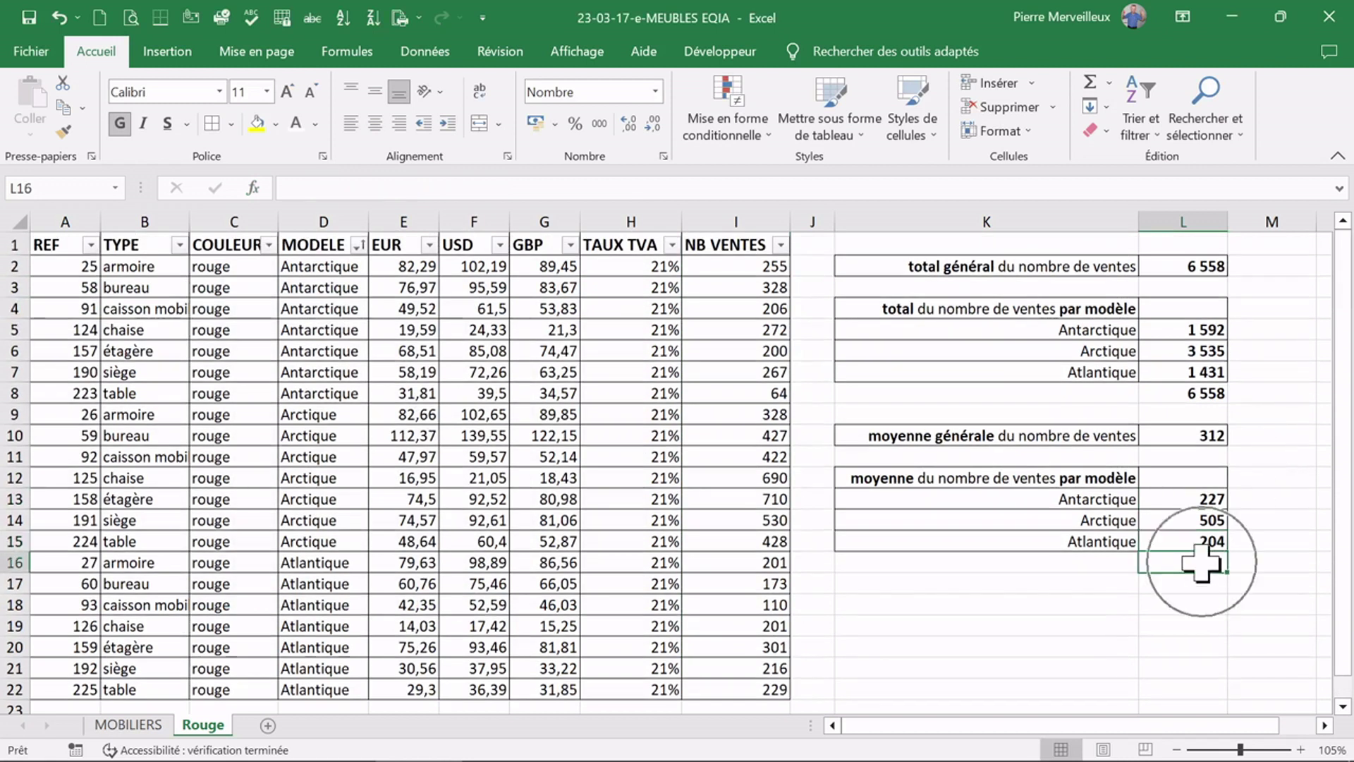
Average the three model averages L13:L15 in L16 with AutoSum Moyenne, giving 312.
{"action": "left_click", "coordinate": [1109, 83]}
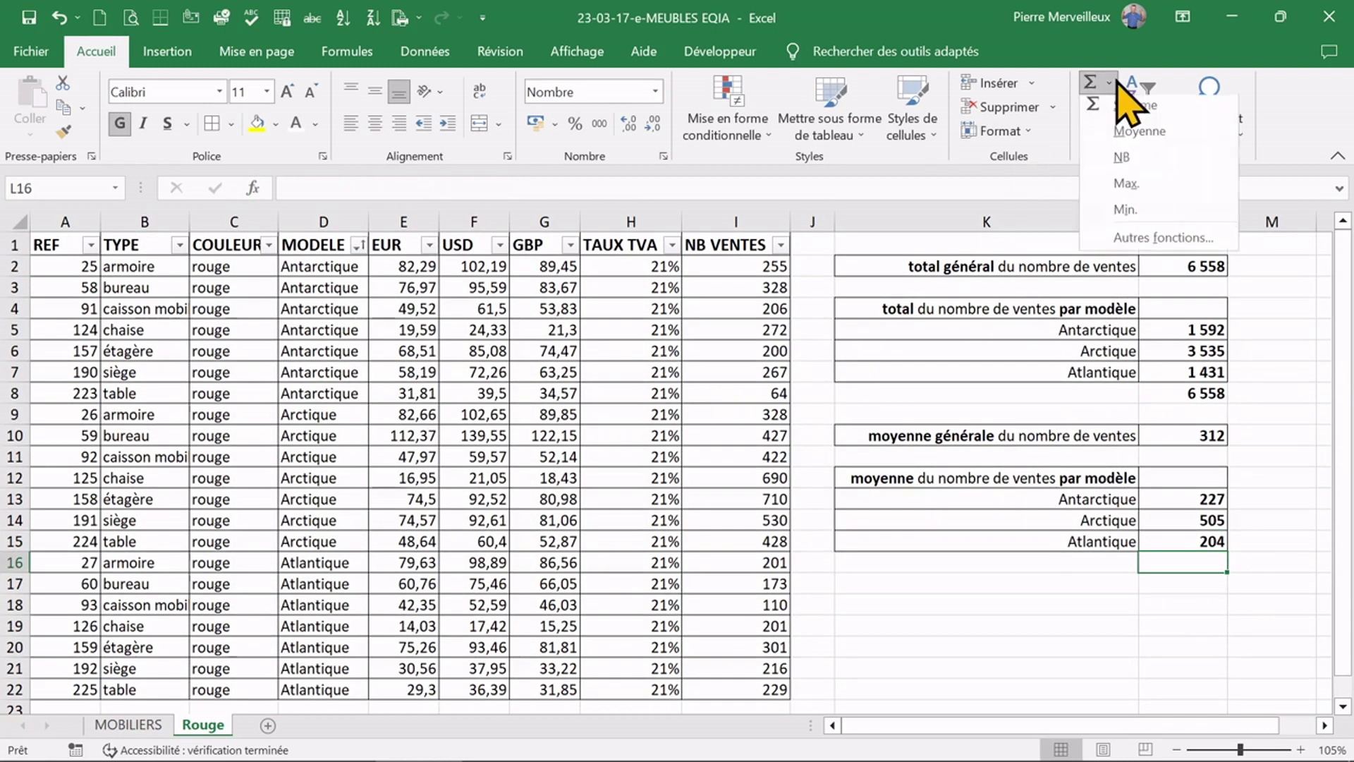
{"action": "left_click", "coordinate": [1160, 136]}
{"action": "key", "text": "Return"}
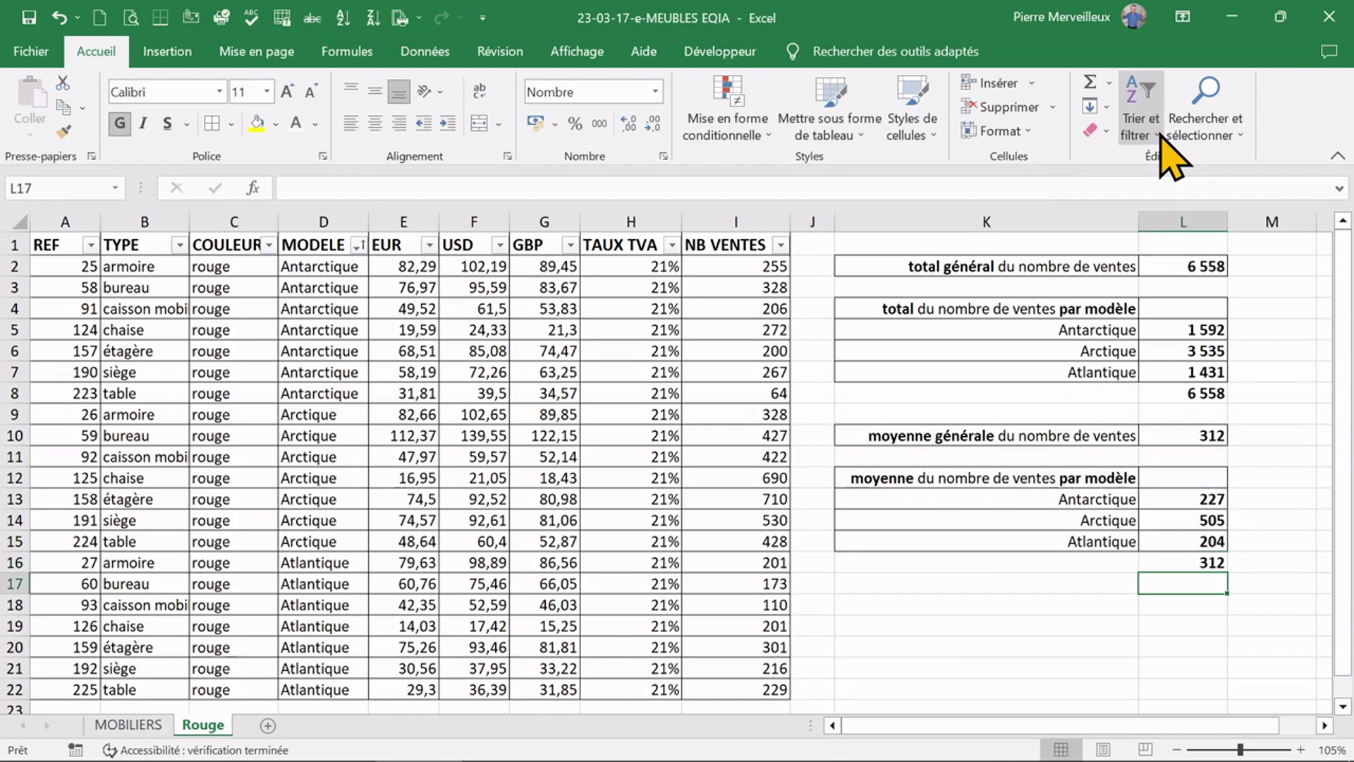
{"action": "scroll", "coordinate": [50, 317], "scroll_direction": "right", "scroll_amount": 3}
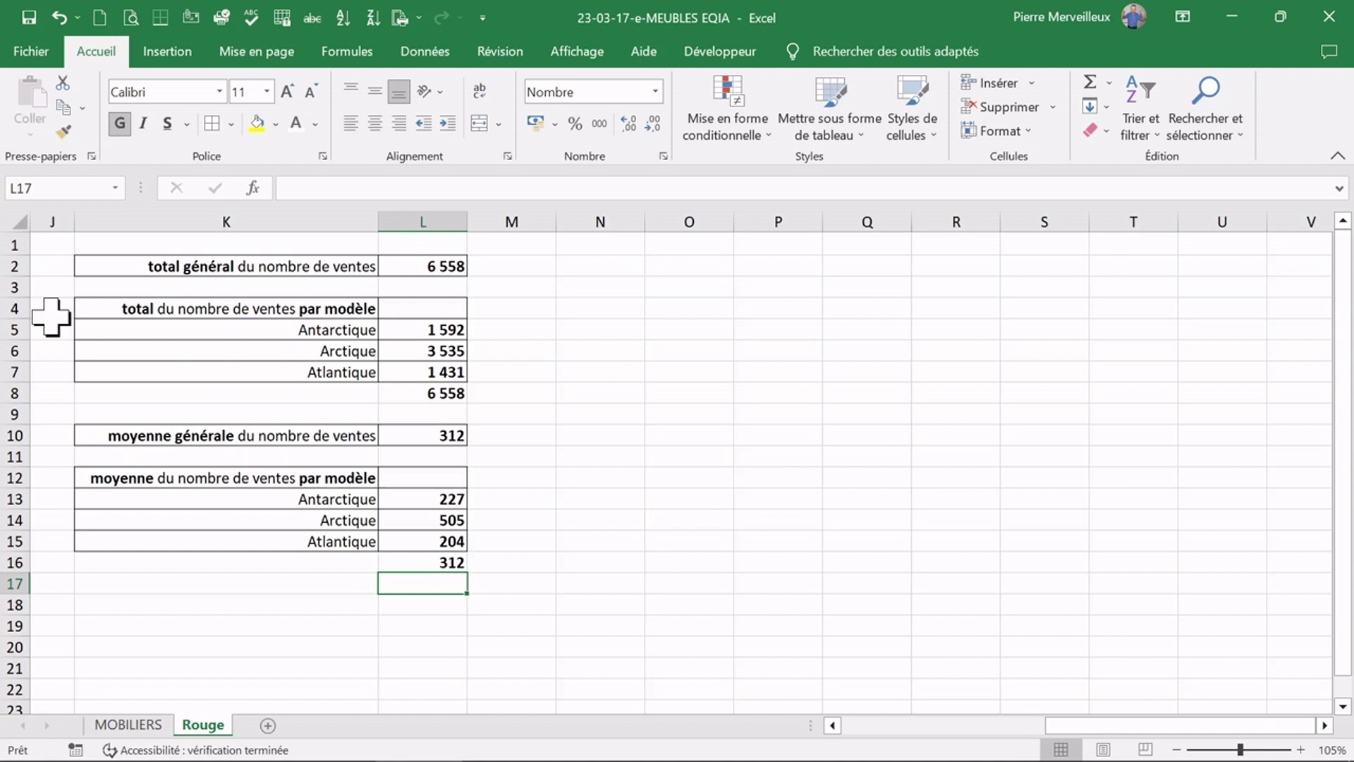
Insert a Secteurs pie chart of K5:L7 and move it right of column L.
{"action": "left_click_drag", "start_coordinate": [287, 328], "coordinate": [407, 364]}
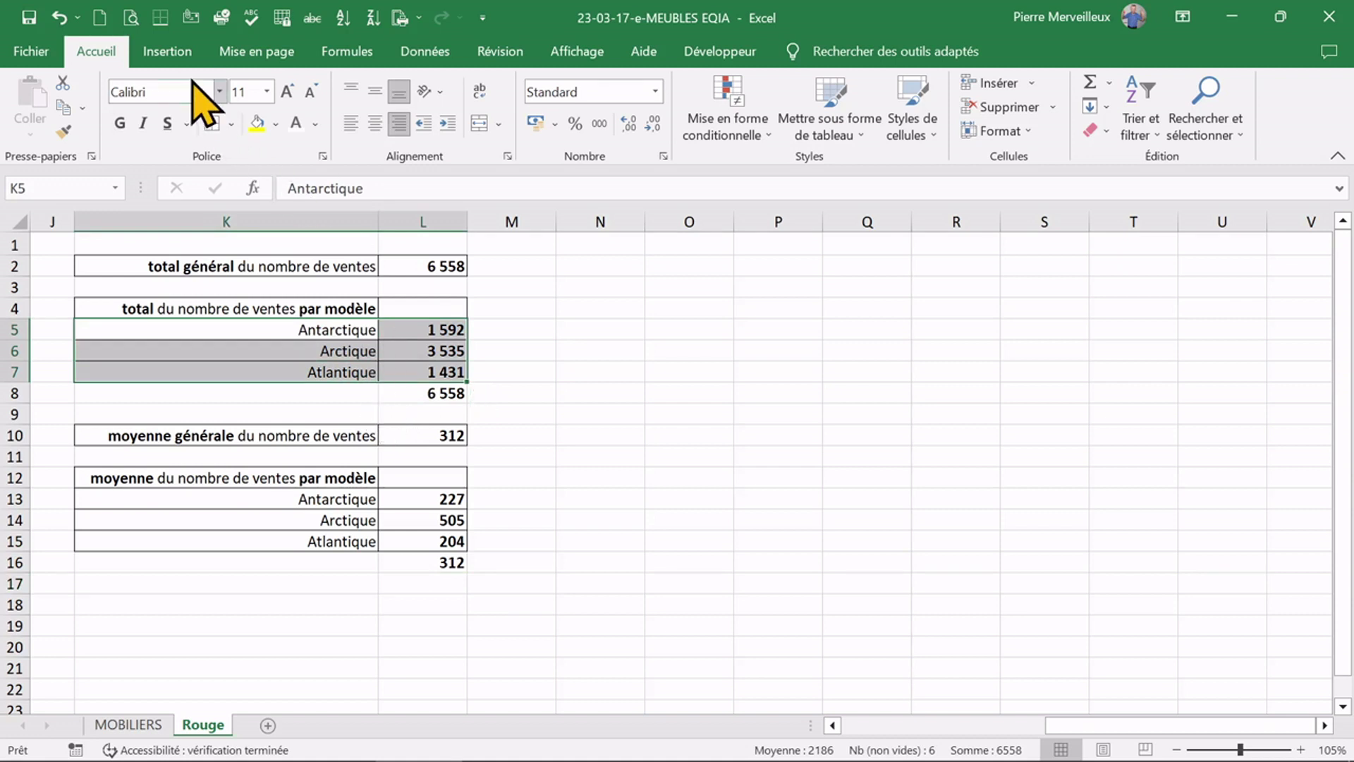
{"action": "key", "text": "ctrl+q"}
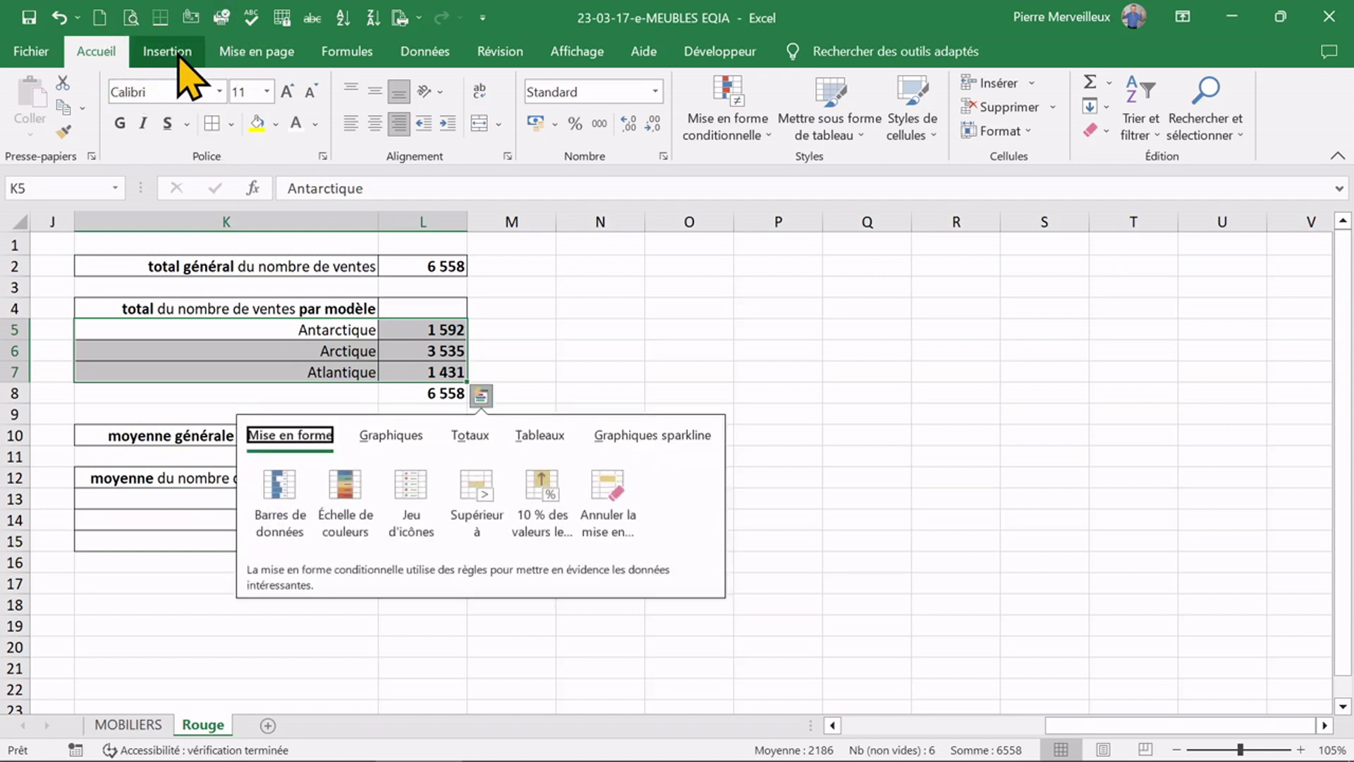
{"action": "left_click", "coordinate": [167, 51]}
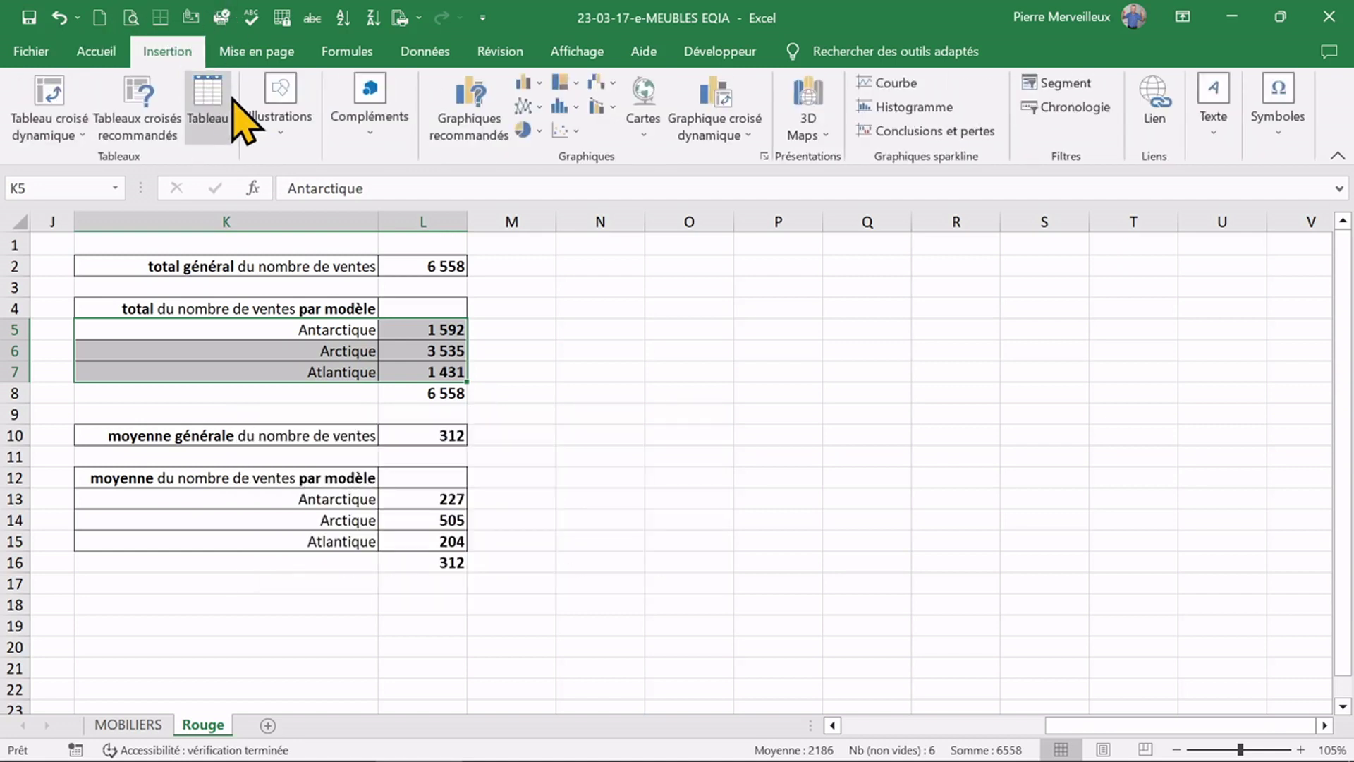
{"action": "left_click", "coordinate": [482, 99]}
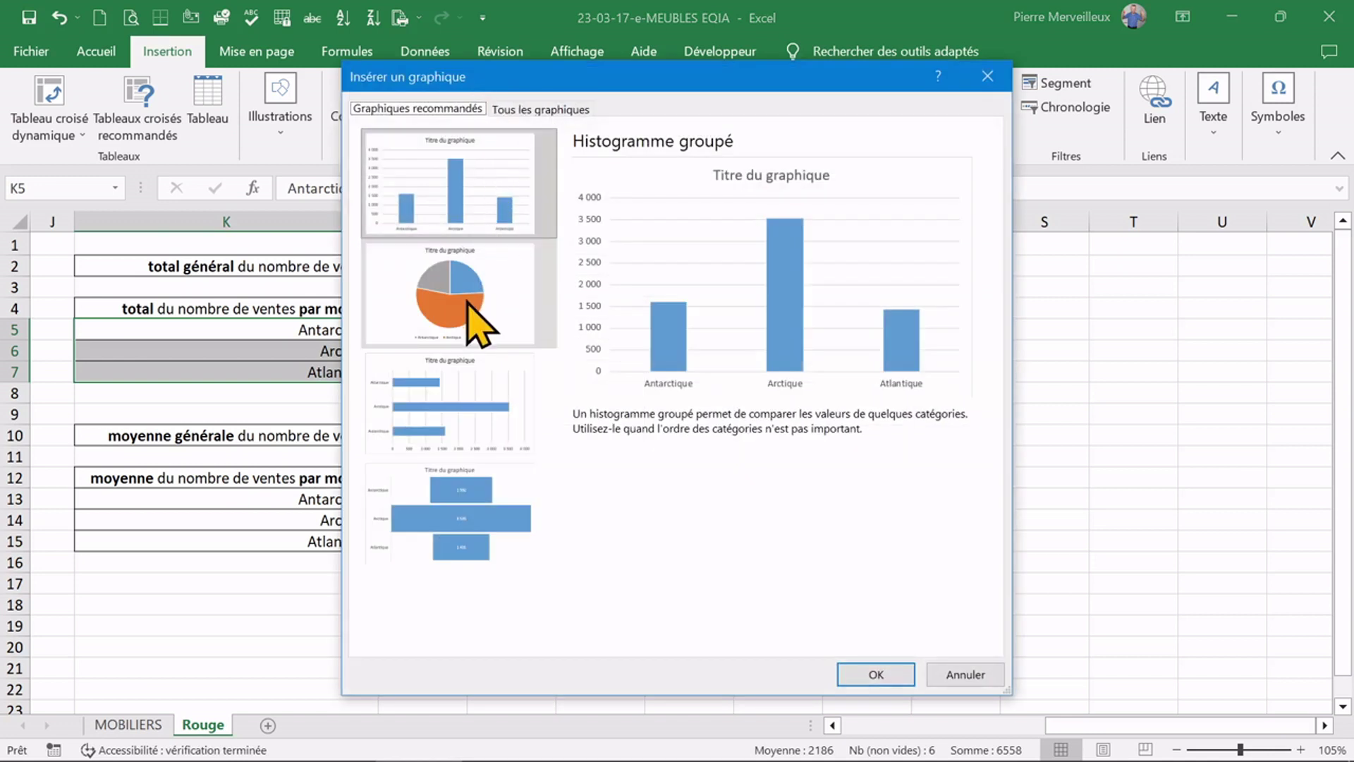
{"action": "left_click", "coordinate": [467, 303]}
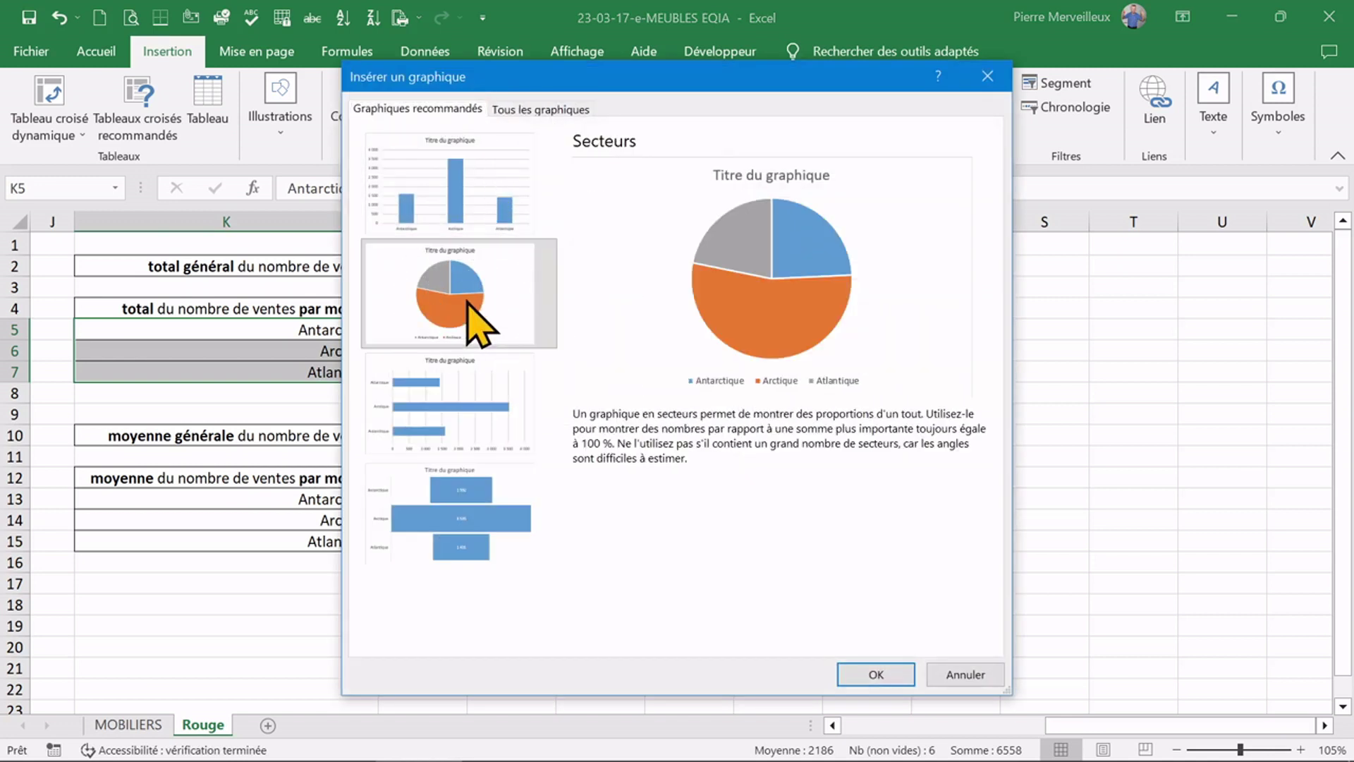
{"action": "left_click", "coordinate": [876, 675]}
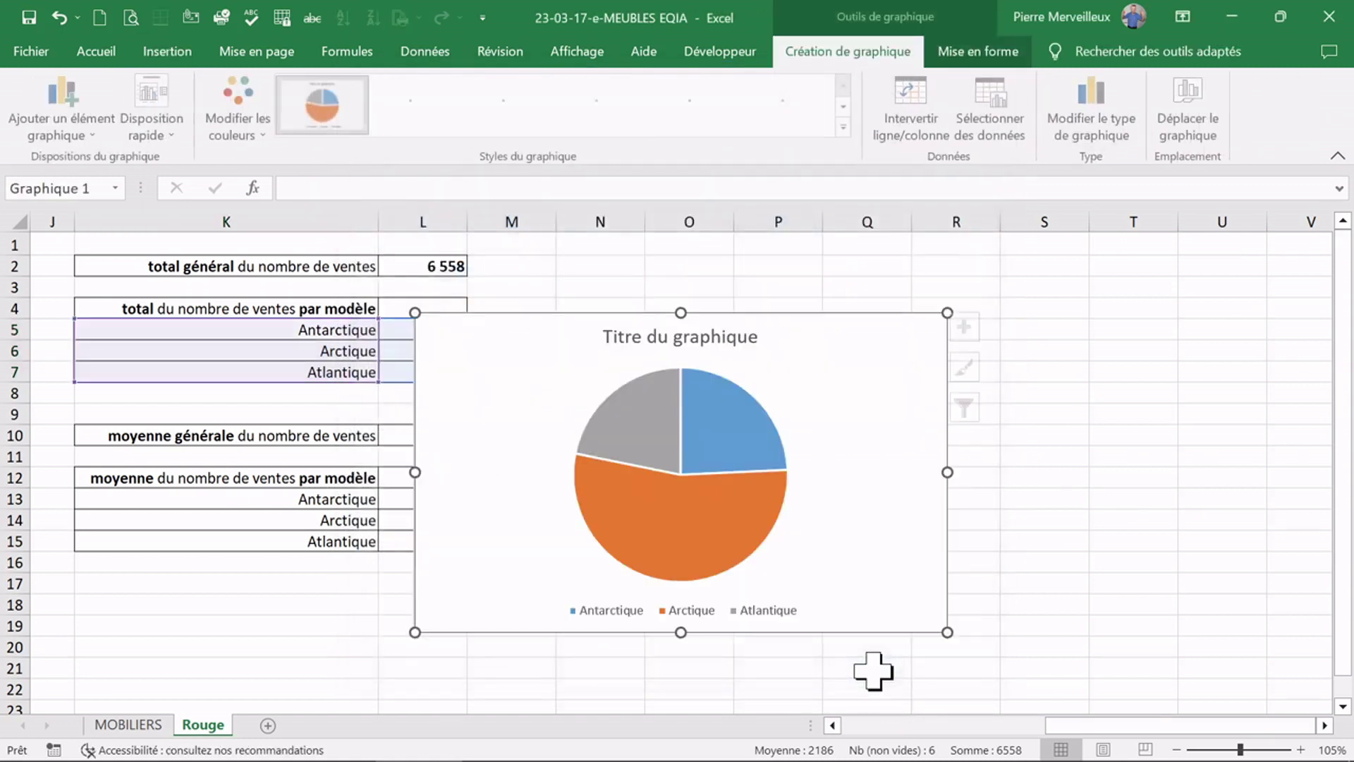
{"action": "left_click_drag", "start_coordinate": [839, 365], "coordinate": [896, 306]}
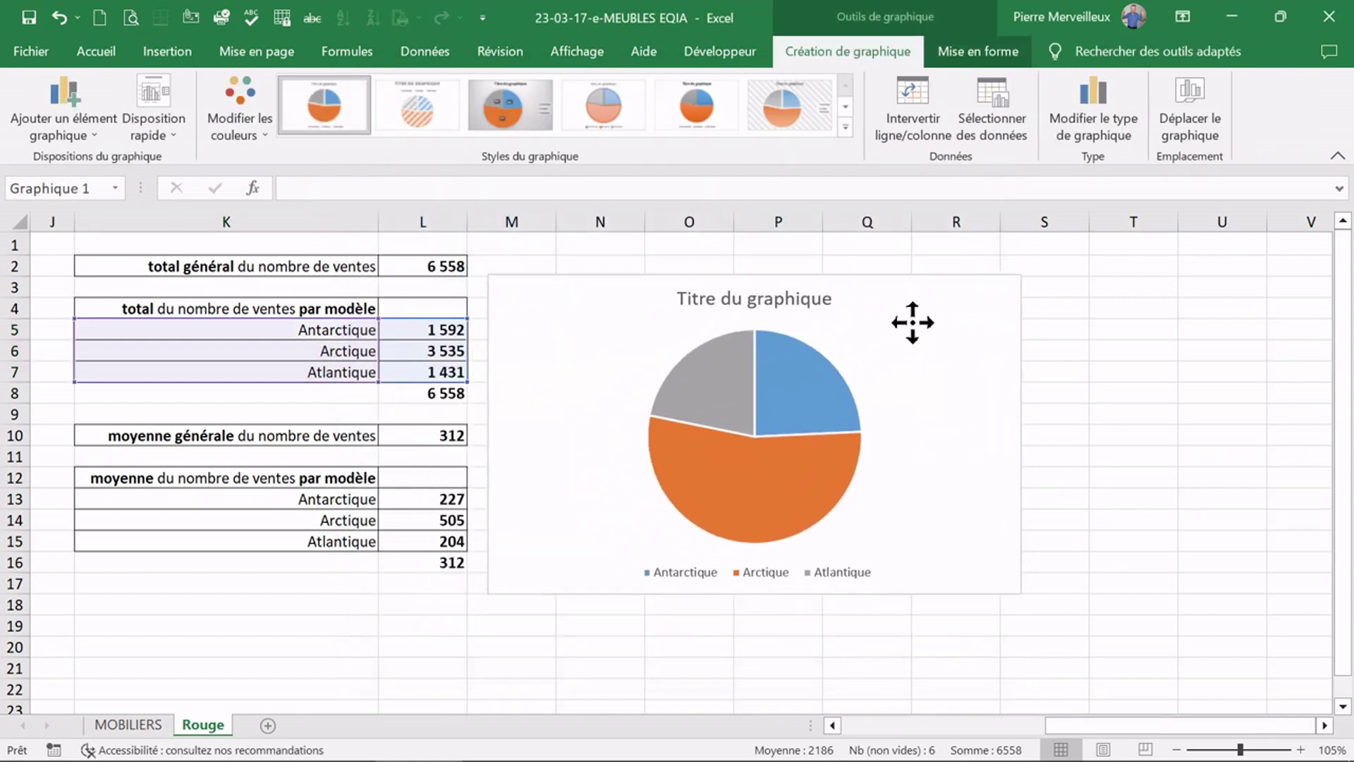
Replace the chart title placeholder with 'Total des ventes par modèle'.
{"action": "left_click", "coordinate": [731, 278]}
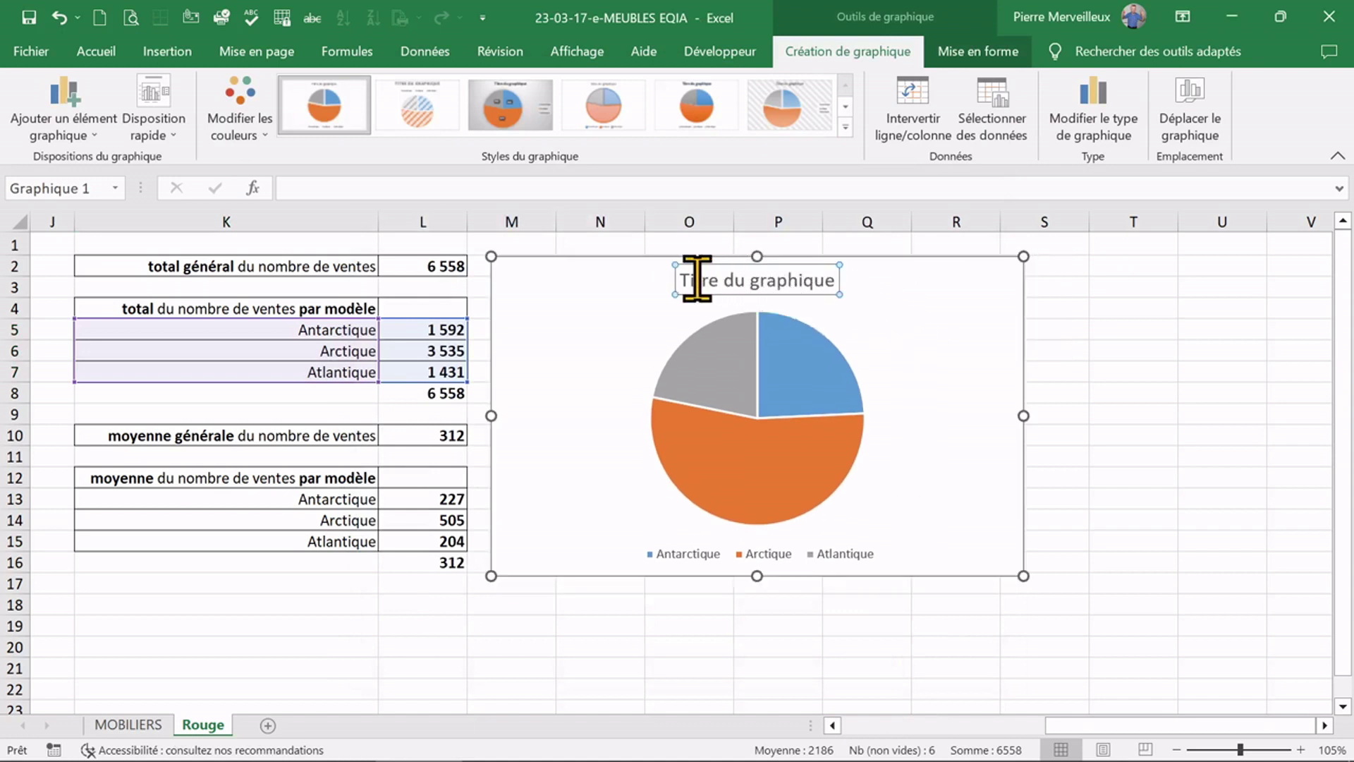
{"action": "left_click", "coordinate": [745, 280]}
{"action": "left_click_drag", "start_coordinate": [835, 280], "coordinate": [678, 280]}
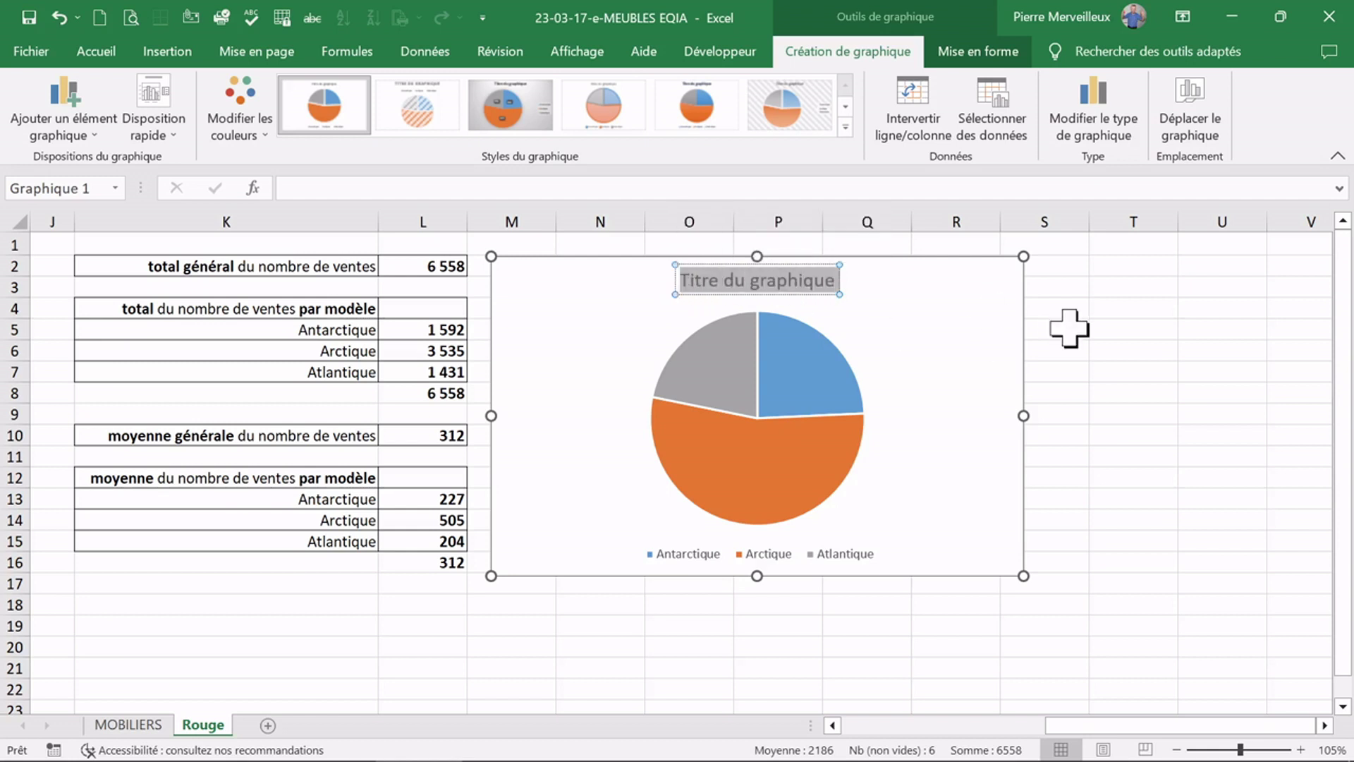
{"action": "type", "text": "Total des ventes"}
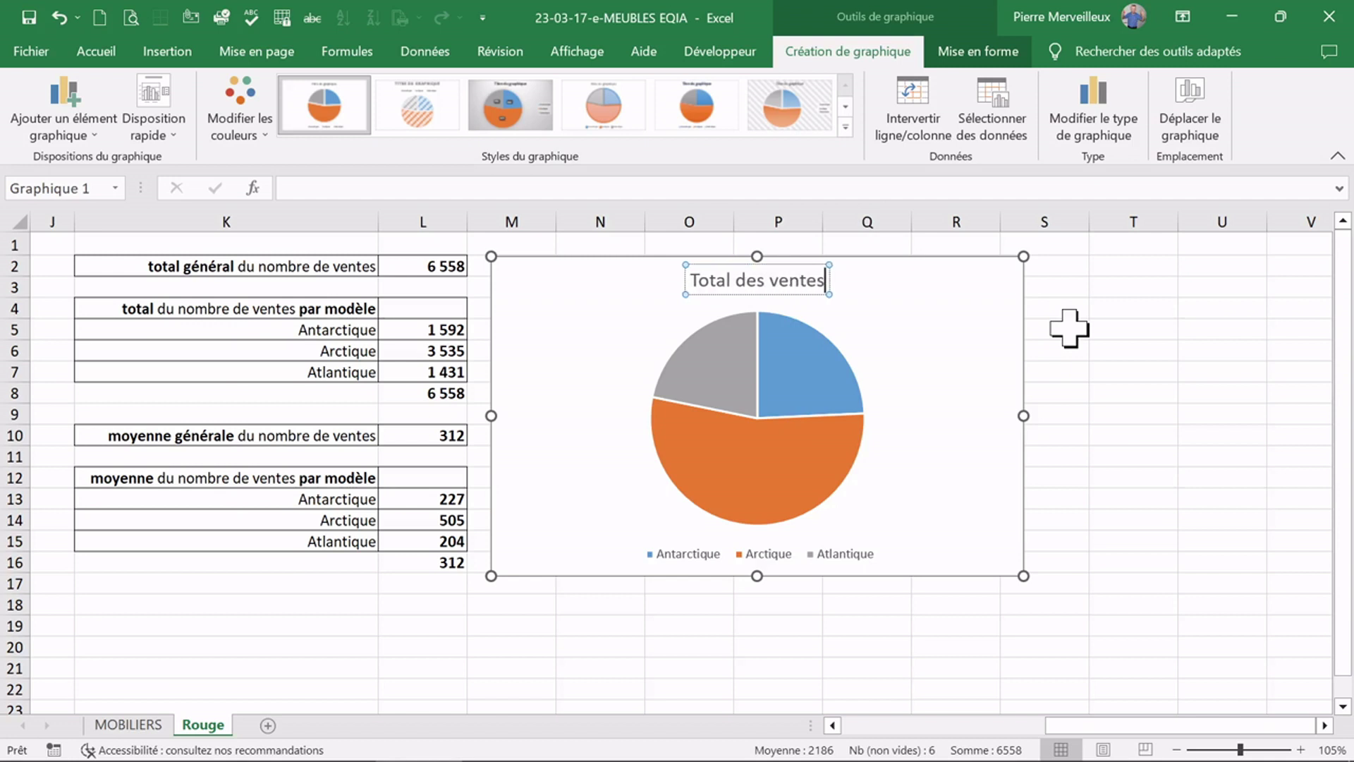
{"action": "type", "text": " par moèdl"}
{"action": "key", "text": "BackSpace"}
{"action": "key", "text": "BackSpace"}
{"action": "key", "text": "BackSpace"}
{"action": "type", "text": "dèle"}
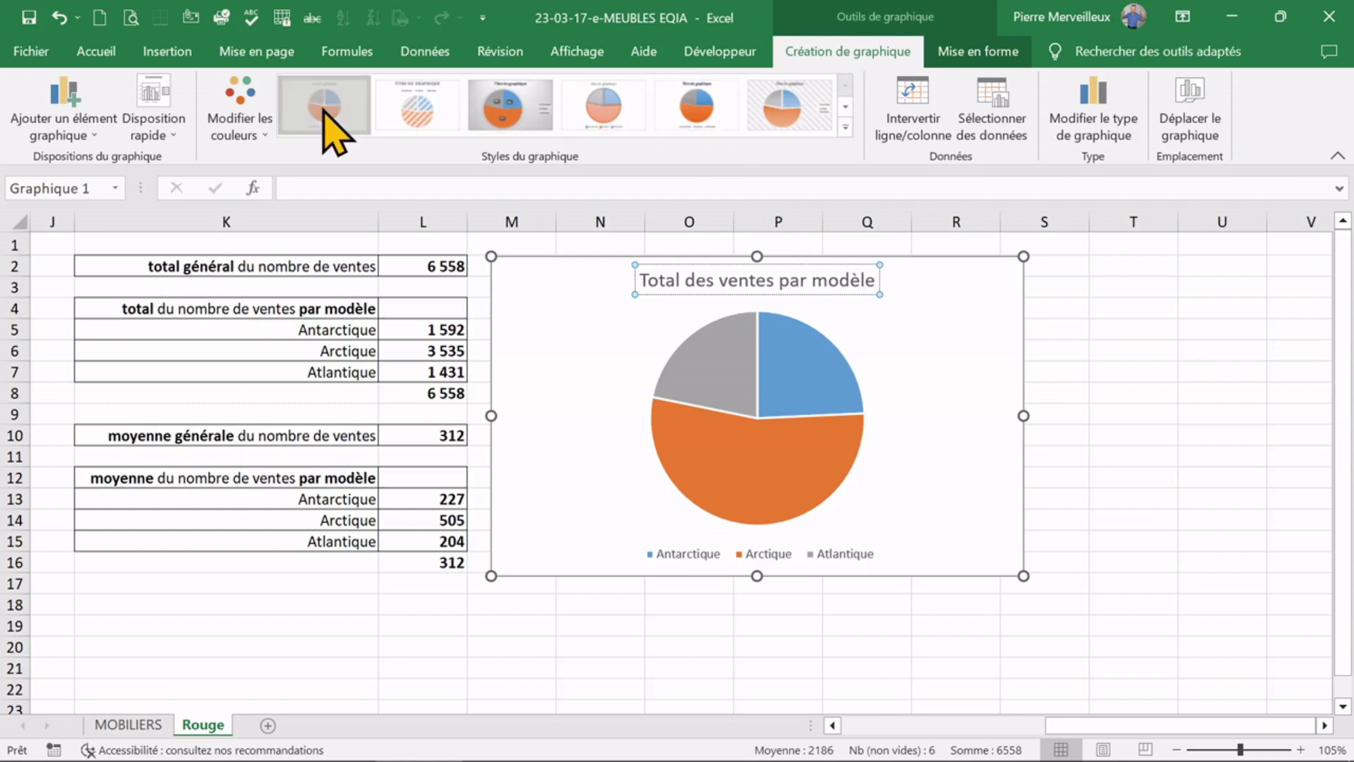
Try several chart styles and settle on the shaded style with percentage labels 24%, 54%, 22%.
{"action": "left_click", "coordinate": [419, 107]}
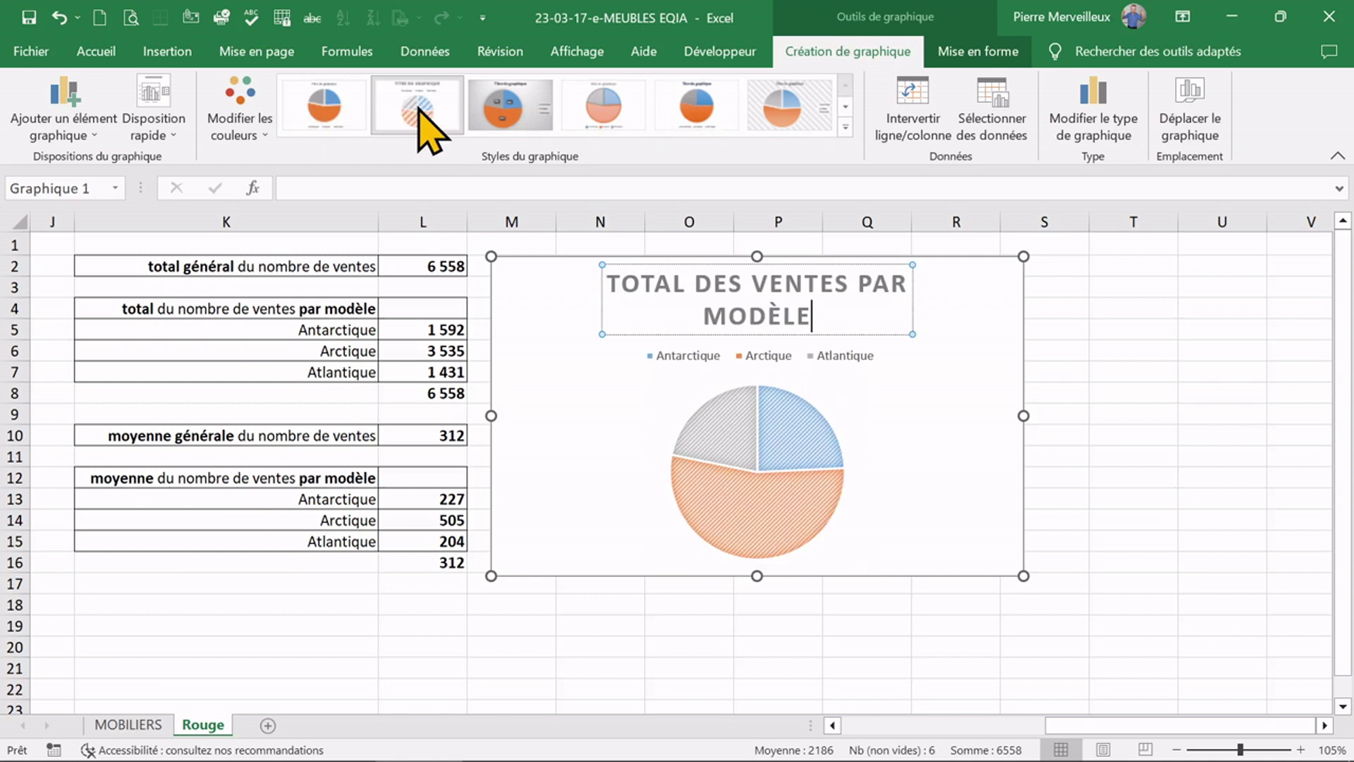
{"action": "left_click", "coordinate": [513, 113]}
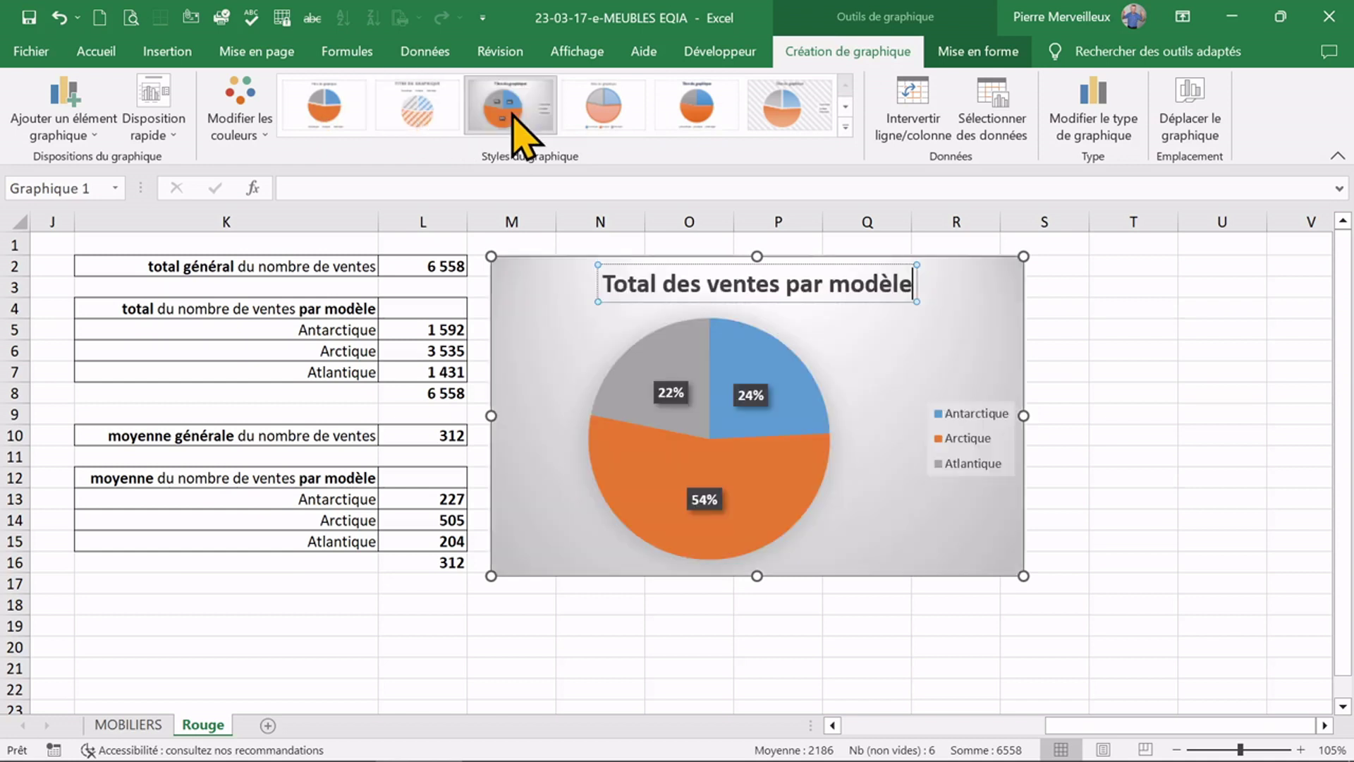
{"action": "left_click", "coordinate": [600, 109]}
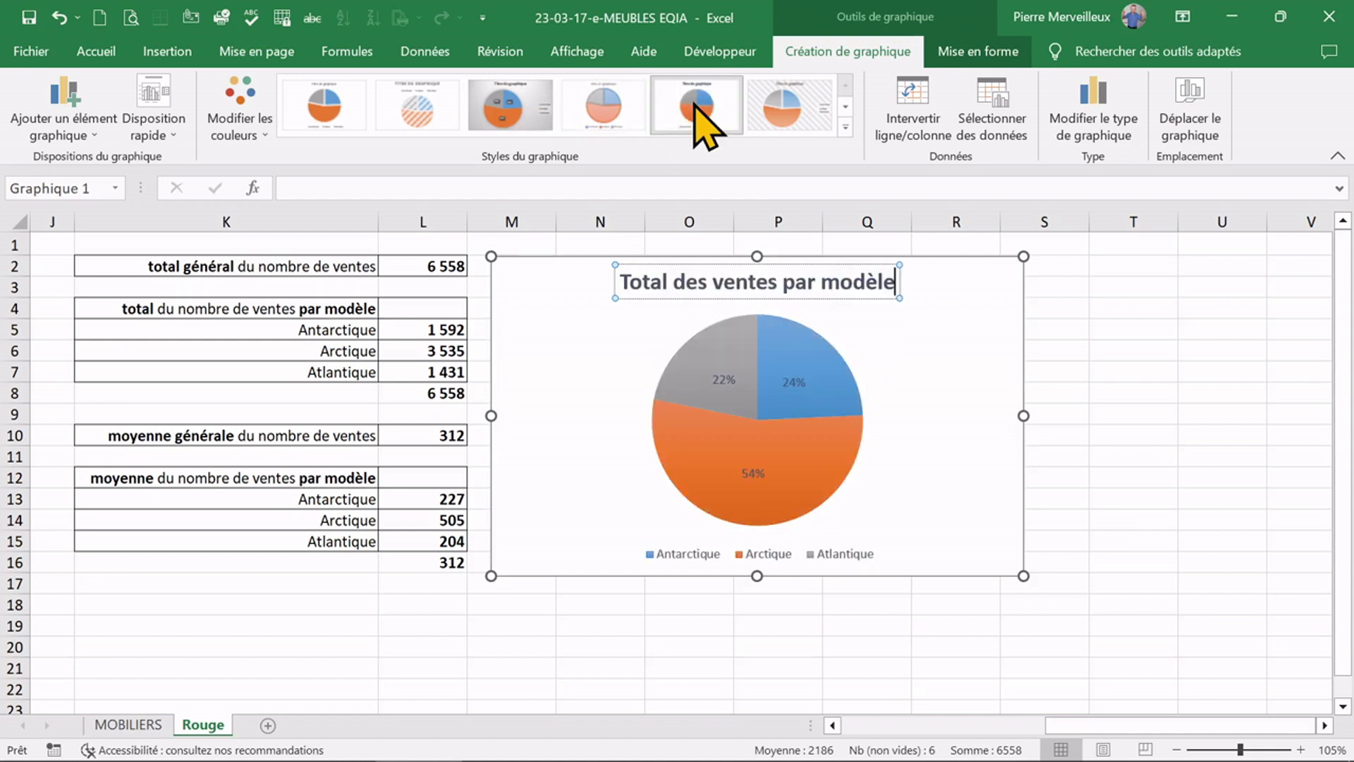
{"action": "left_click", "coordinate": [517, 106]}
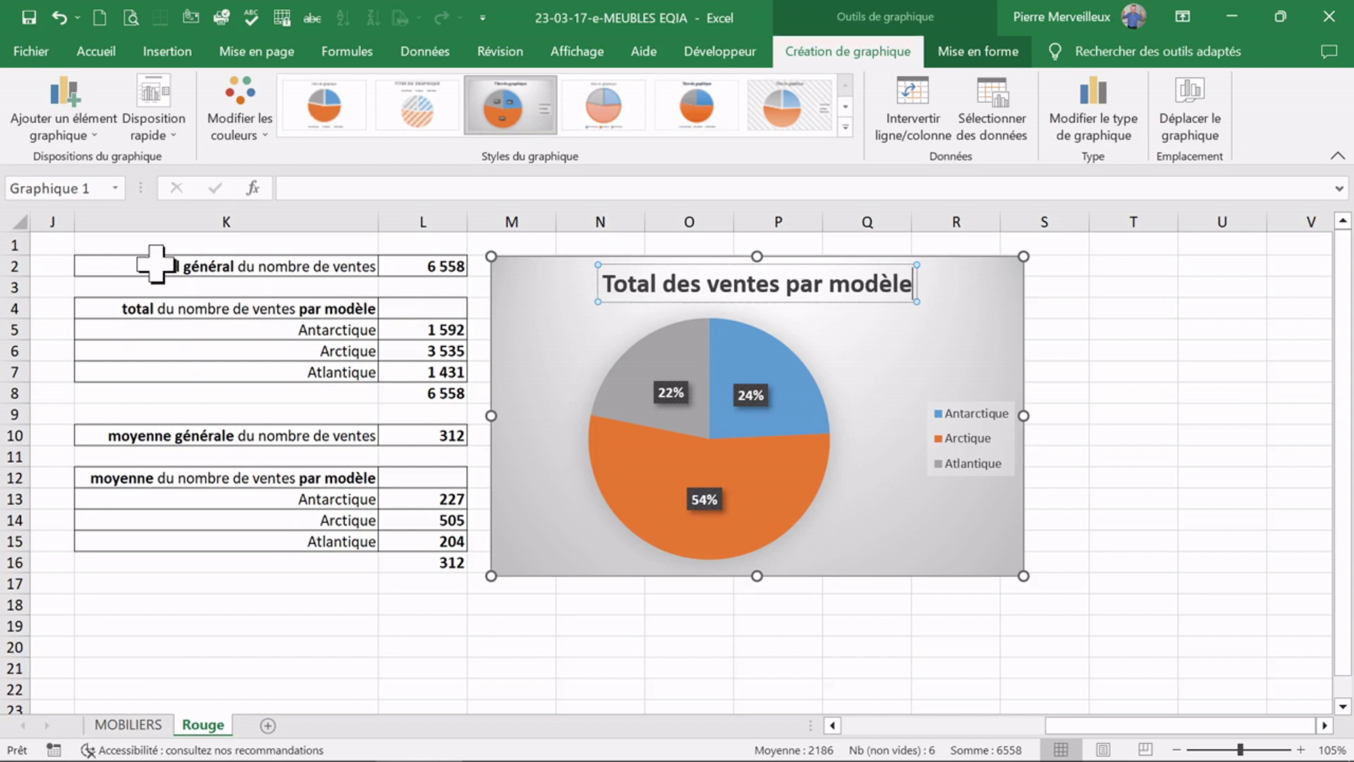
Select from K2 across the tables and chart and define it as the print area.
{"action": "mouse_move", "coordinate": [155, 264]}
{"action": "left_mouse_down"}
{"action": "mouse_move", "coordinate": [945, 488]}
{"action": "mouse_move", "coordinate": [1018, 557]}
{"action": "mouse_move", "coordinate": [1020, 583]}
{"action": "left_mouse_up"}
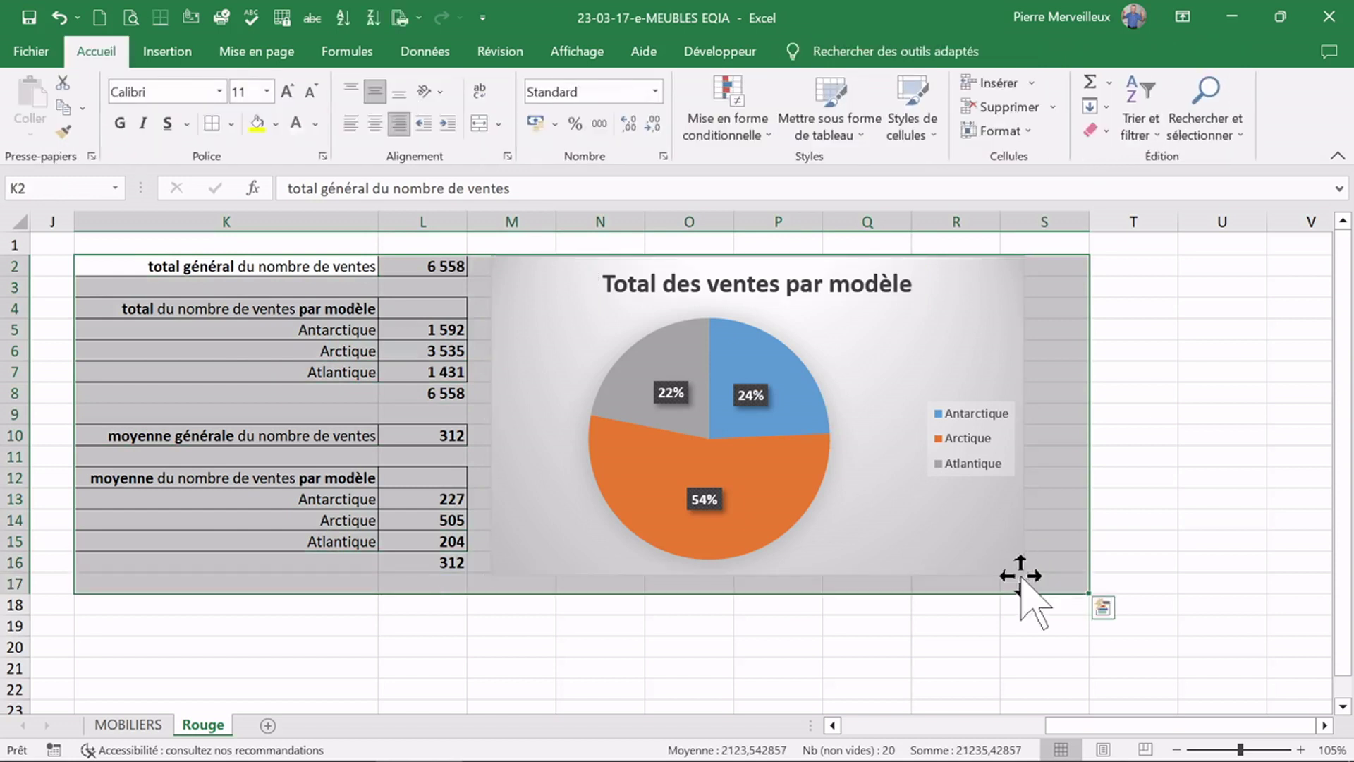
{"action": "left_click", "coordinate": [261, 58]}
{"action": "key", "text": "ctrl+q"}
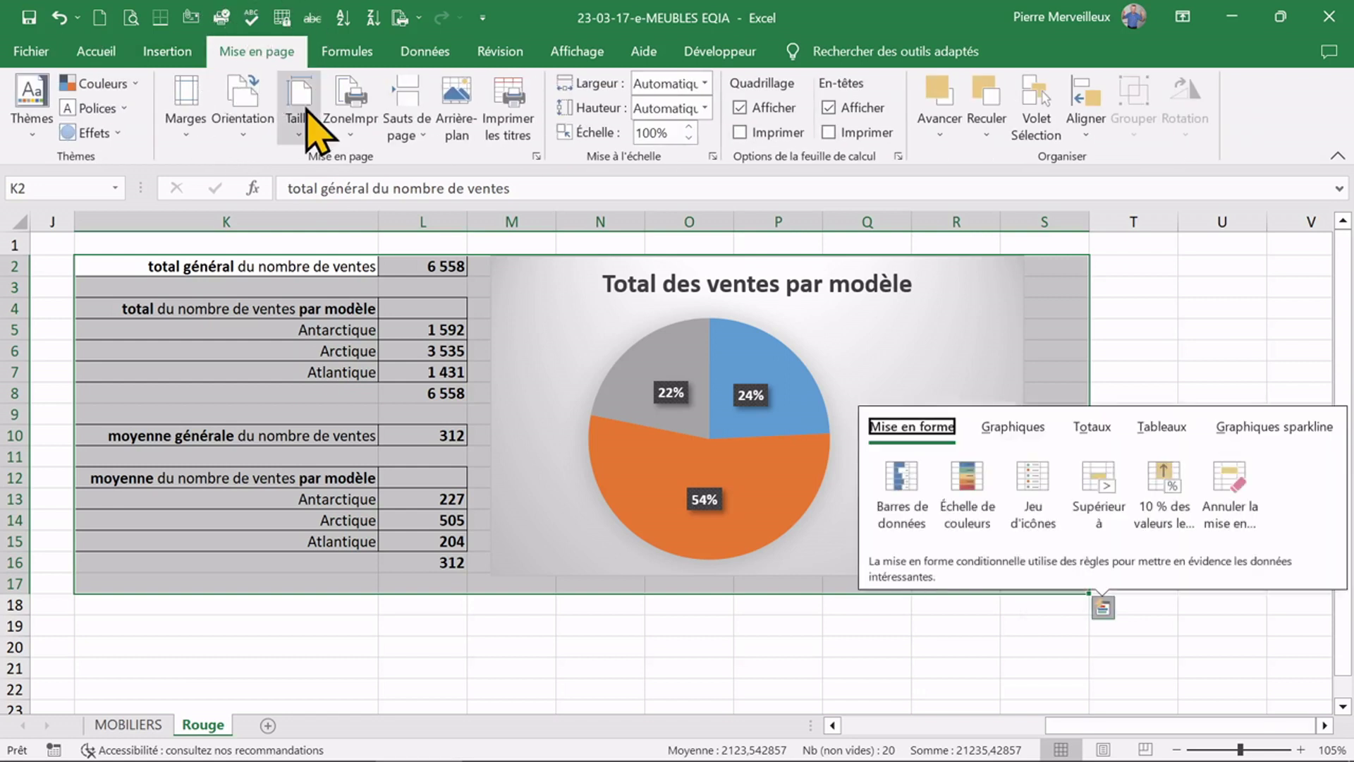
{"action": "left_click", "coordinate": [345, 134]}
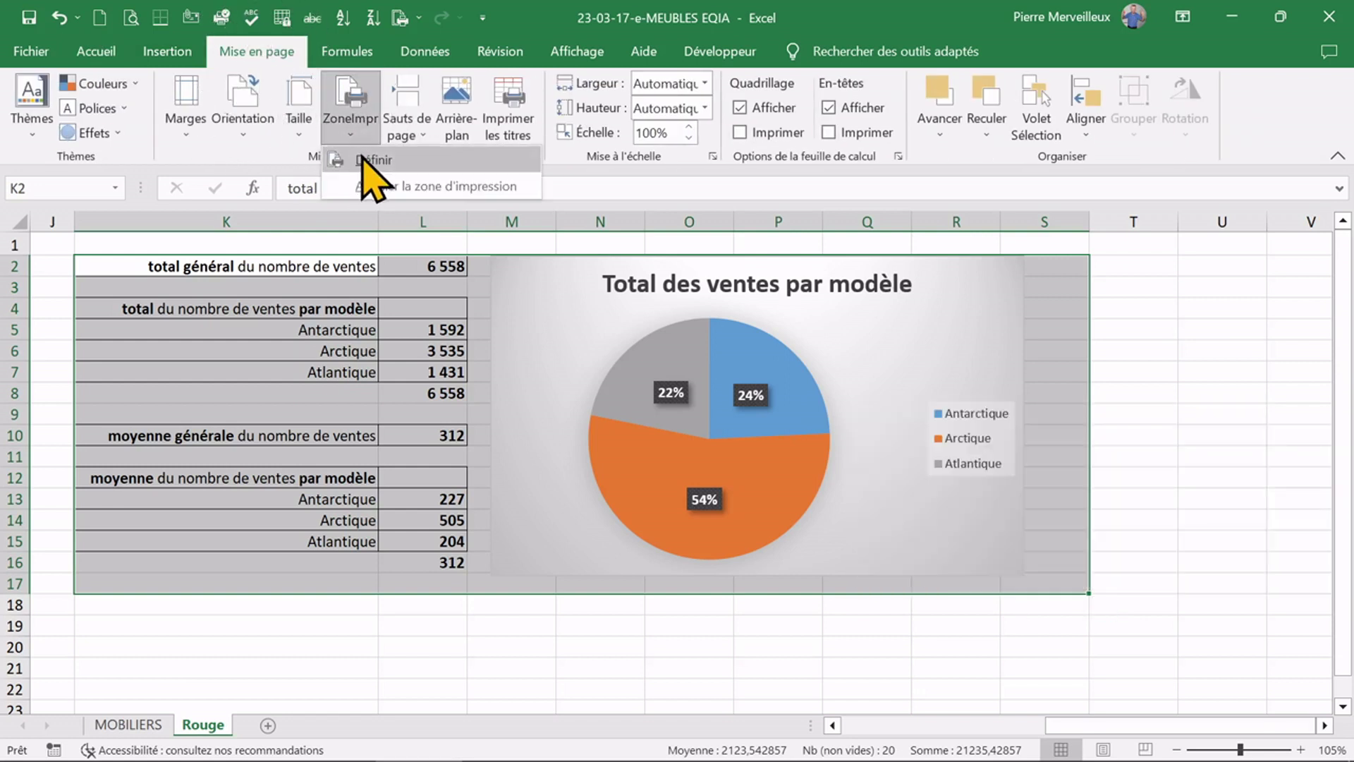
{"action": "left_click", "coordinate": [363, 159]}
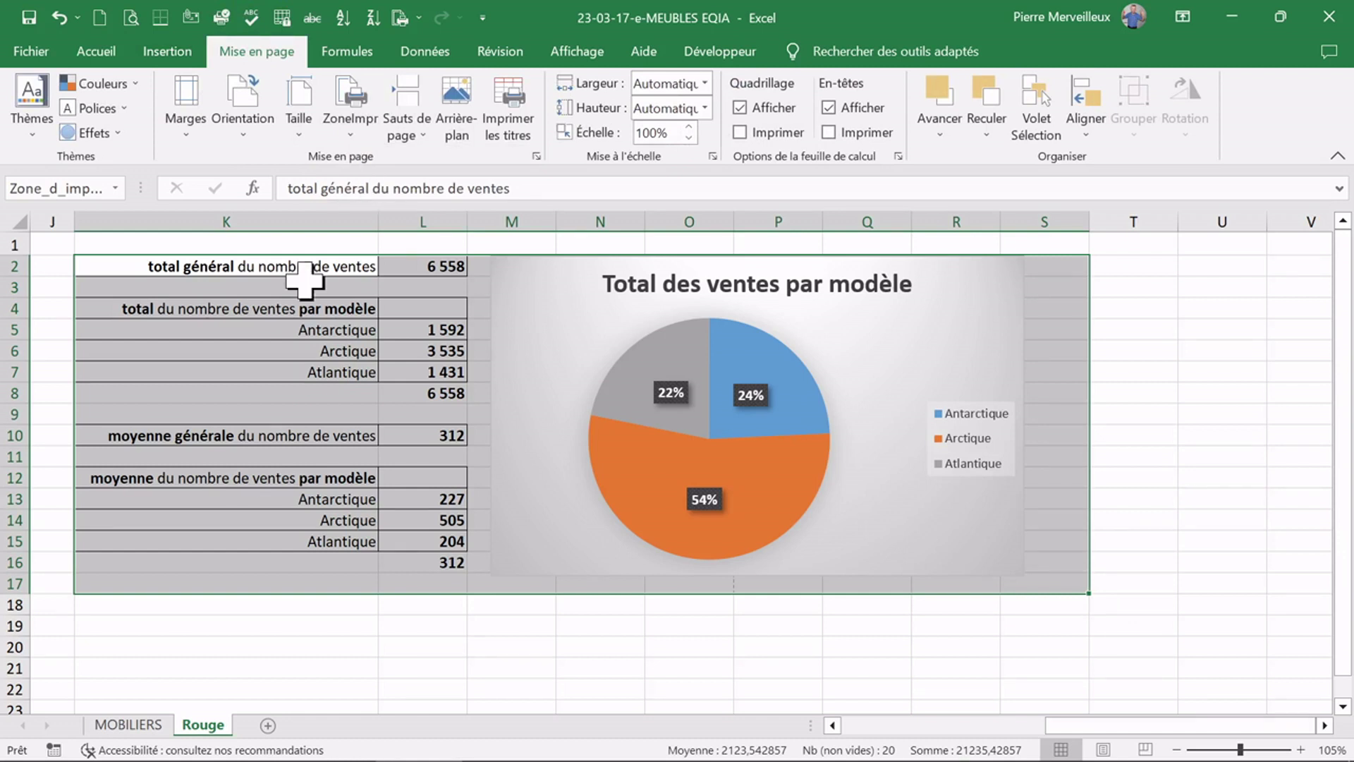
Switch to Page Layout view and insert the current date, 21/03/2023, in the left header.
{"action": "left_click", "coordinate": [576, 52]}
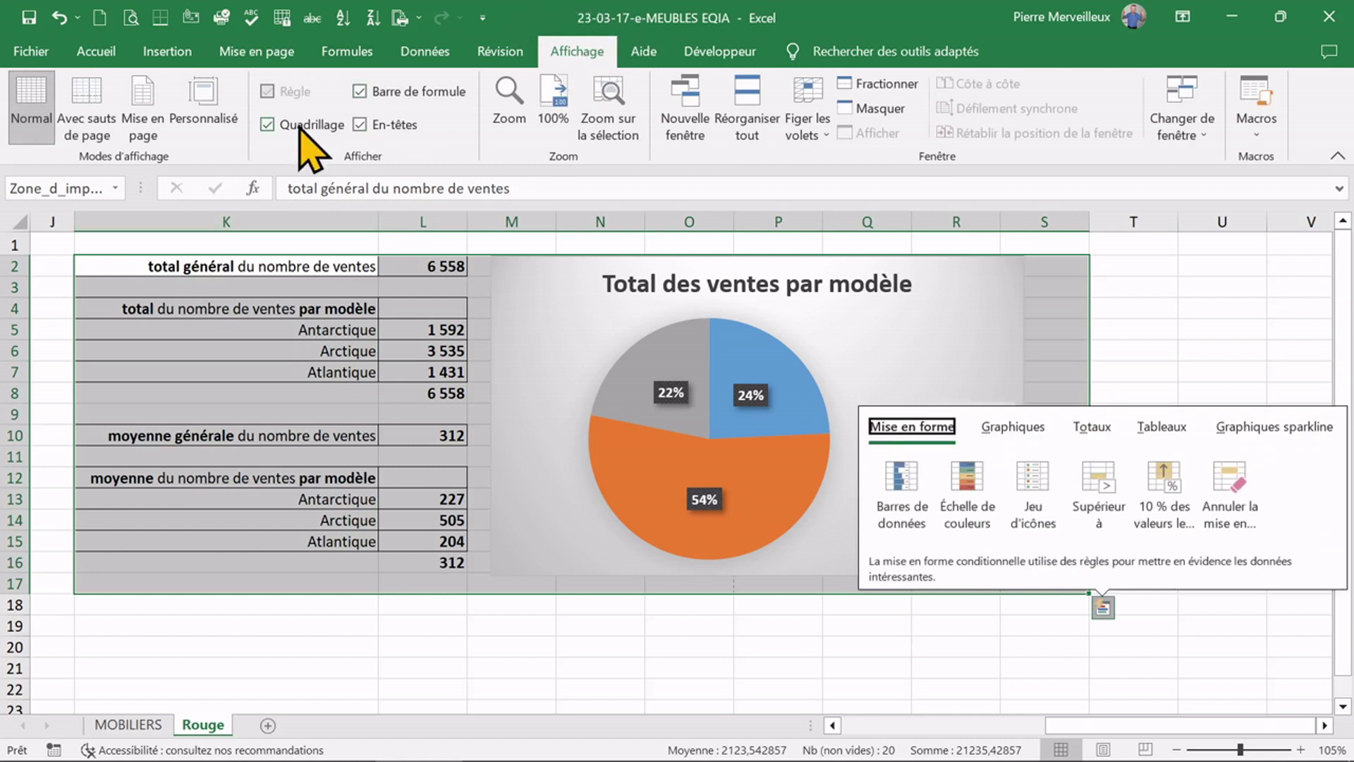
{"action": "left_click", "coordinate": [146, 121]}
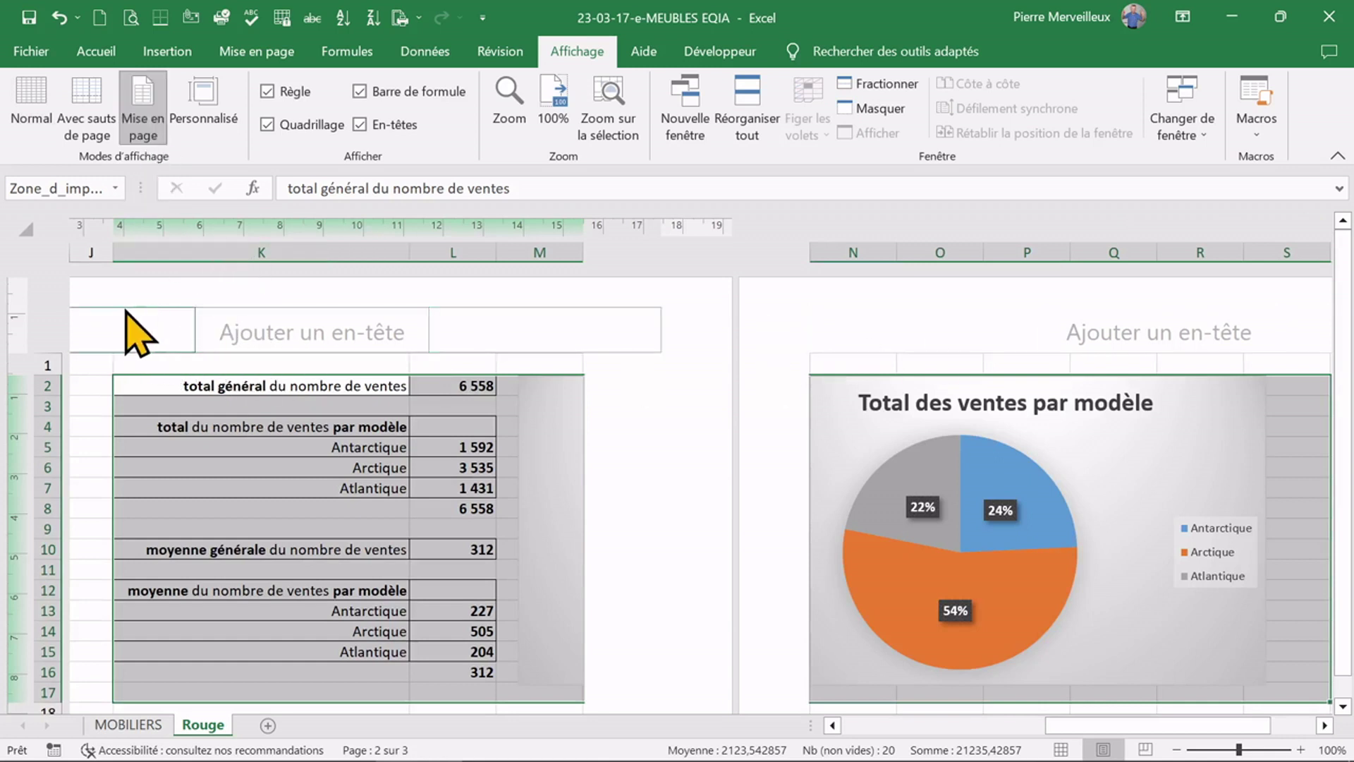
{"action": "left_click", "coordinate": [266, 329]}
{"action": "left_click", "coordinate": [124, 335]}
{"action": "type", "text": "21/03/2023"}
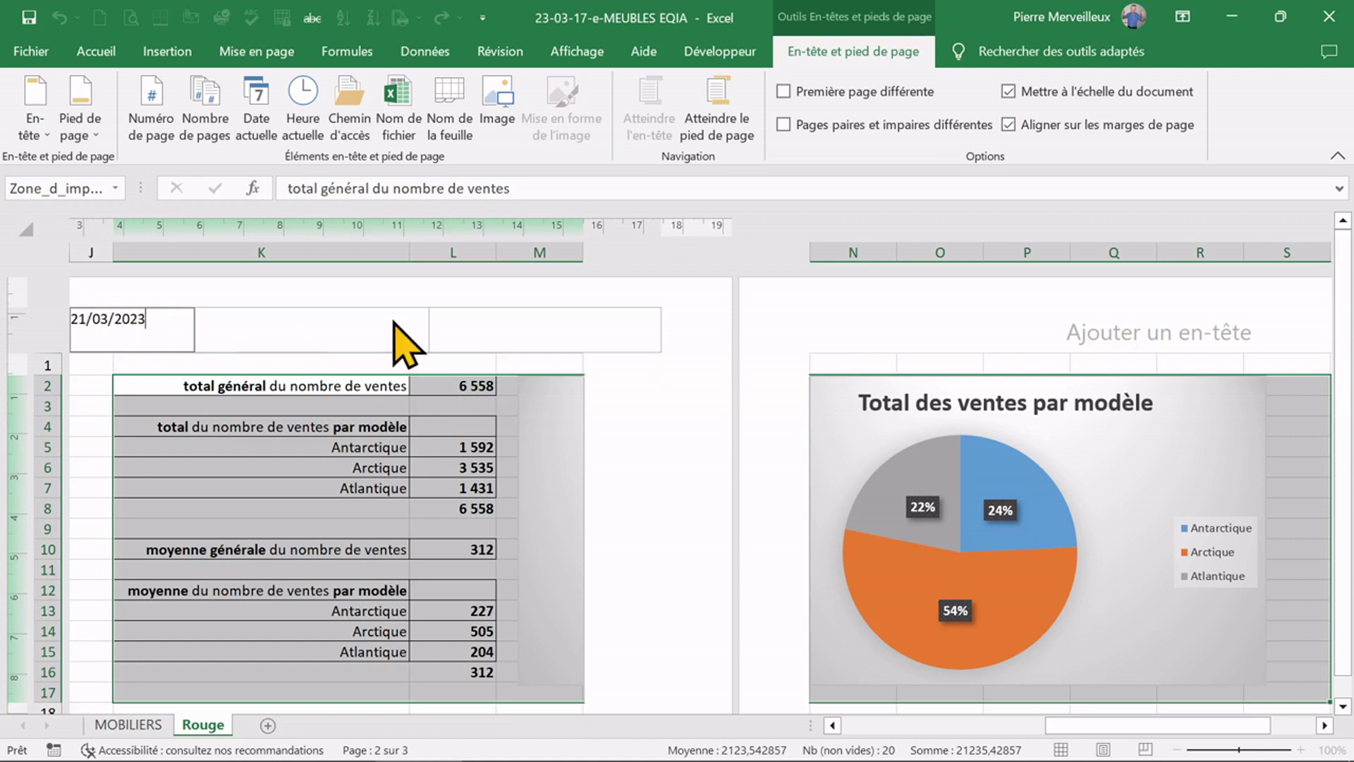
Type the author's name in the right header and add an &[Page] number field to the right footer.
{"action": "left_click", "coordinate": [527, 330]}
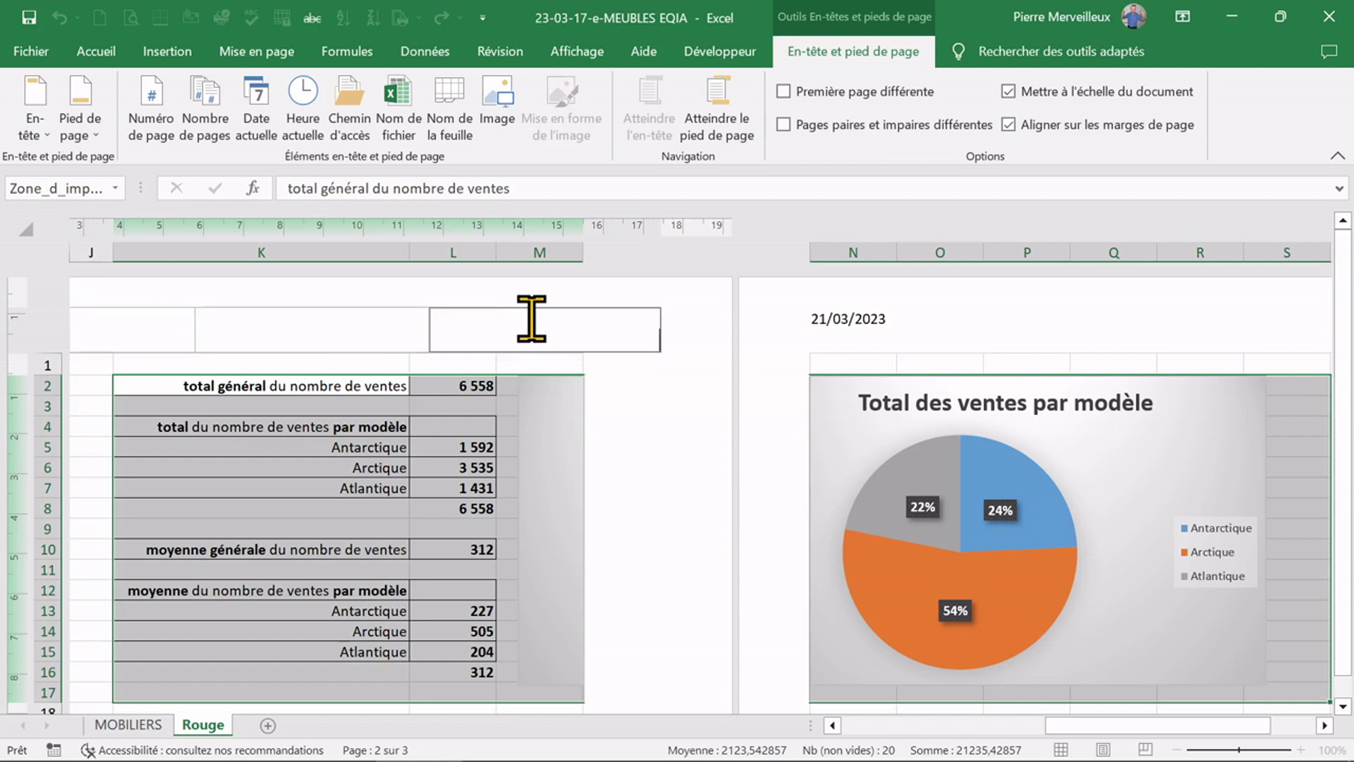
{"action": "type", "text": "Pierre MERVE"}
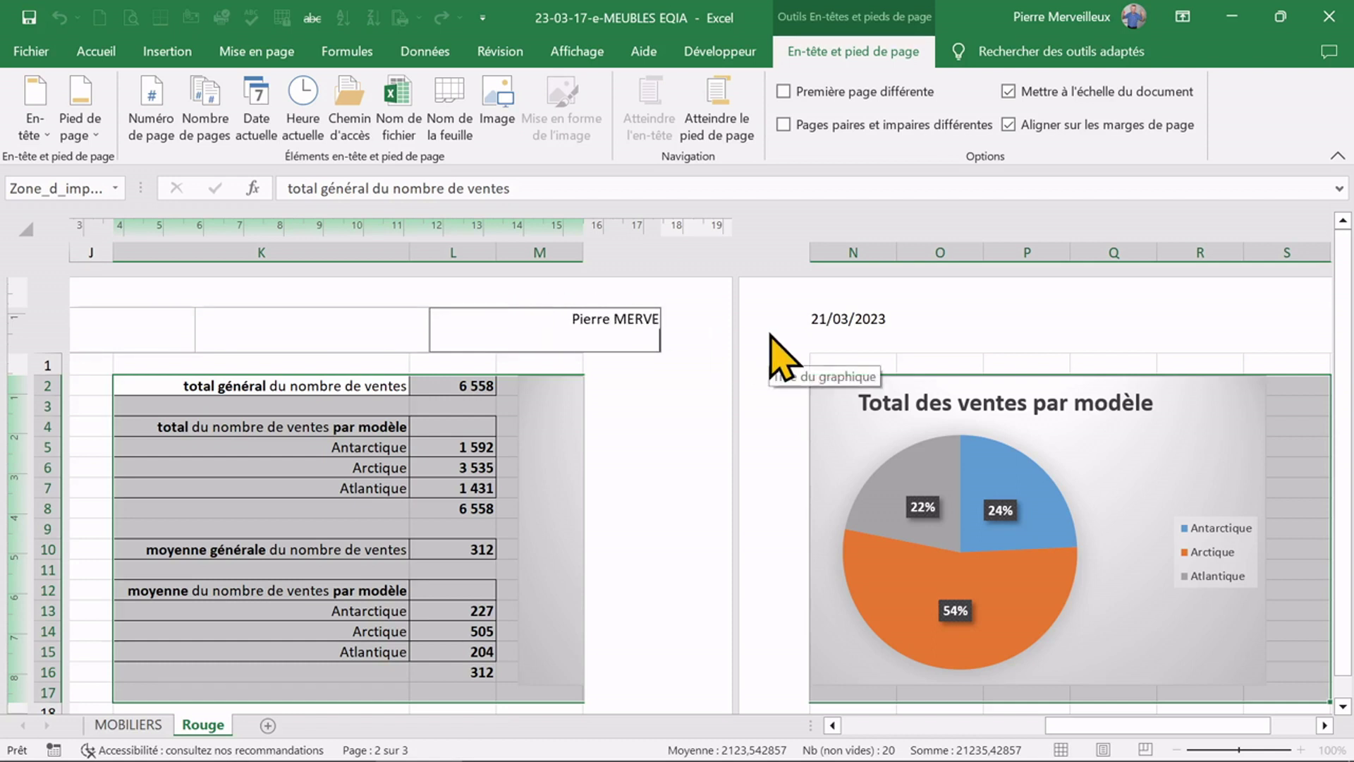
{"action": "type", "text": "ILLEUX"}
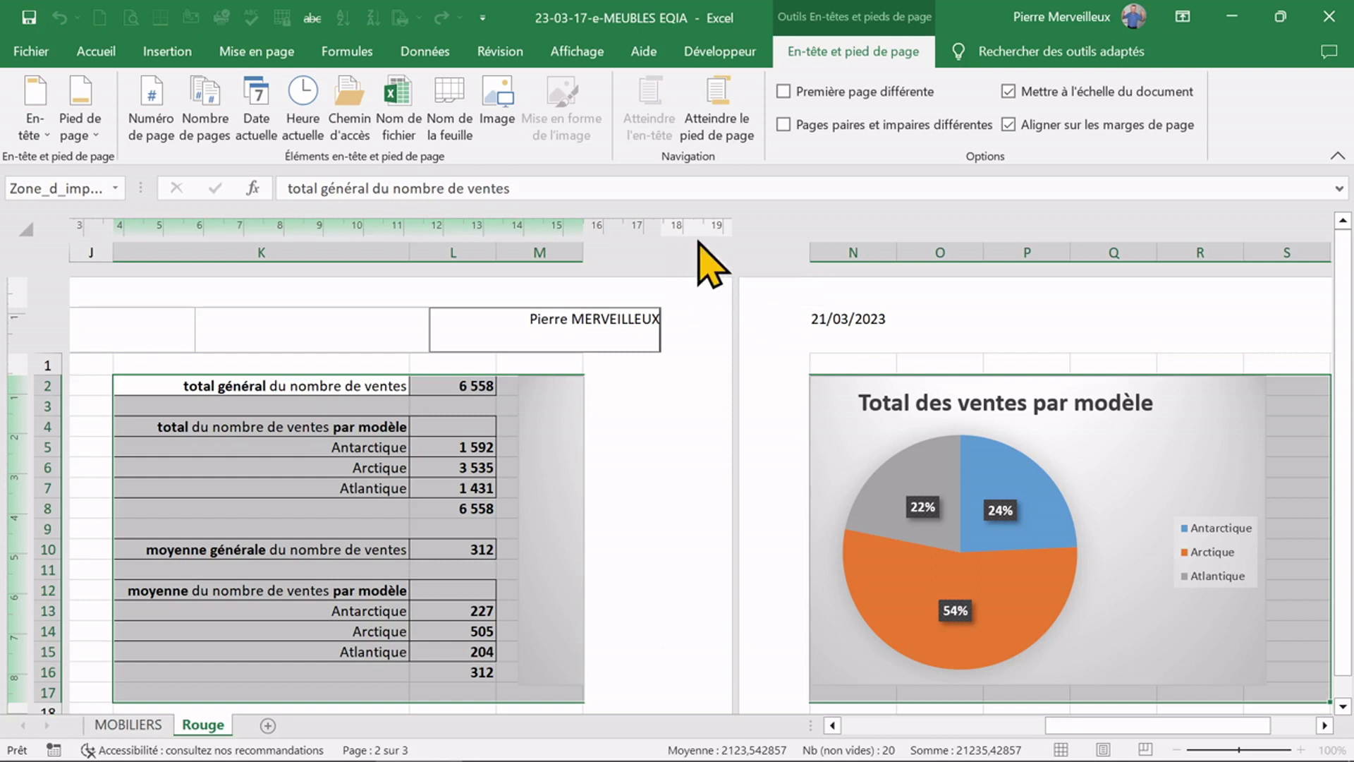
{"action": "left_click", "coordinate": [737, 121]}
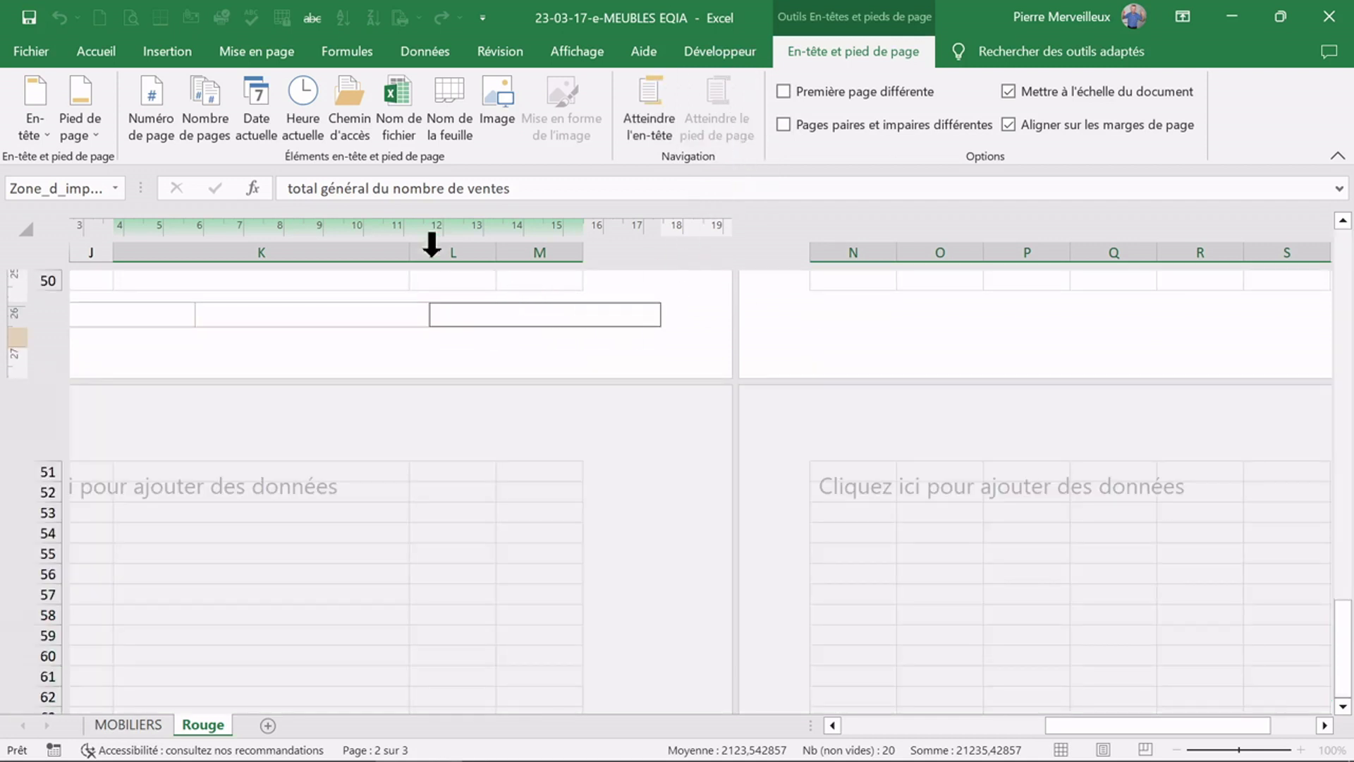
{"action": "left_click", "coordinate": [159, 123]}
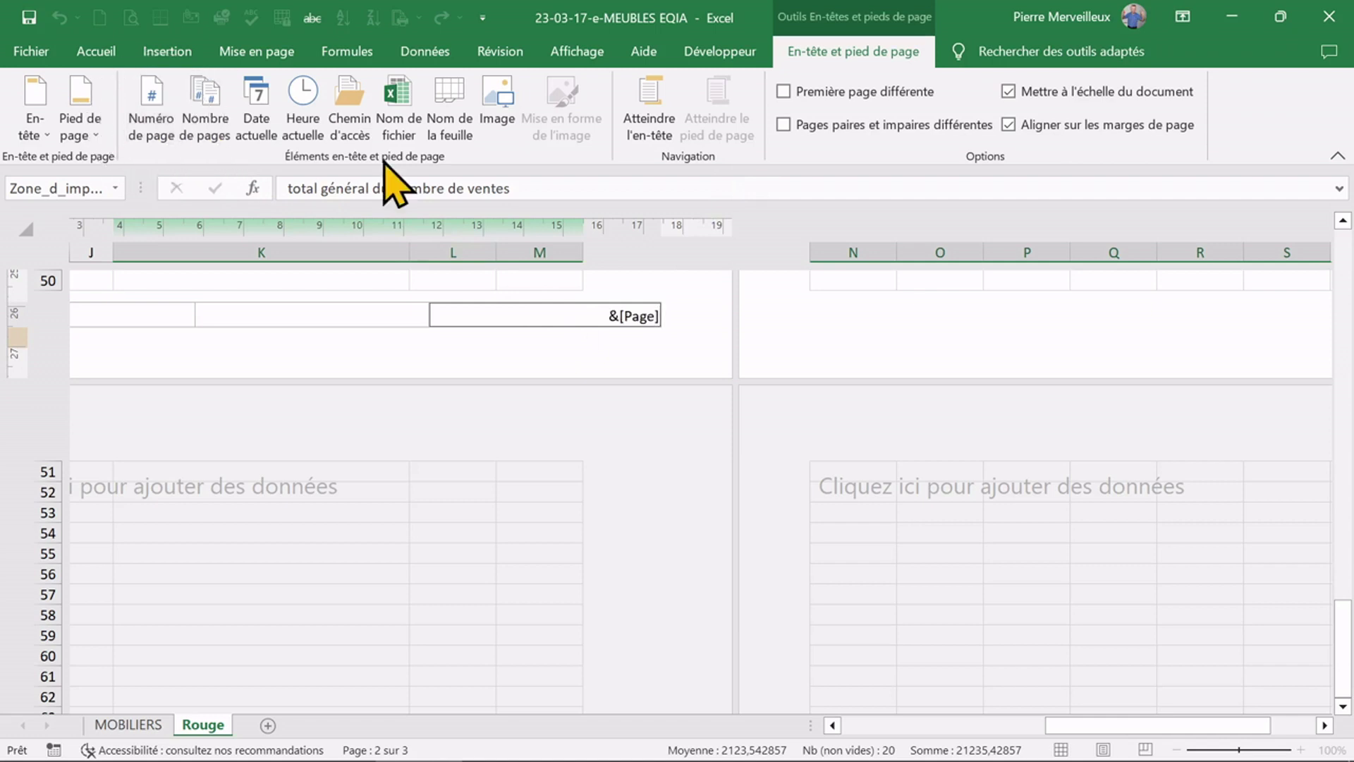
{"action": "left_click", "coordinate": [666, 129]}
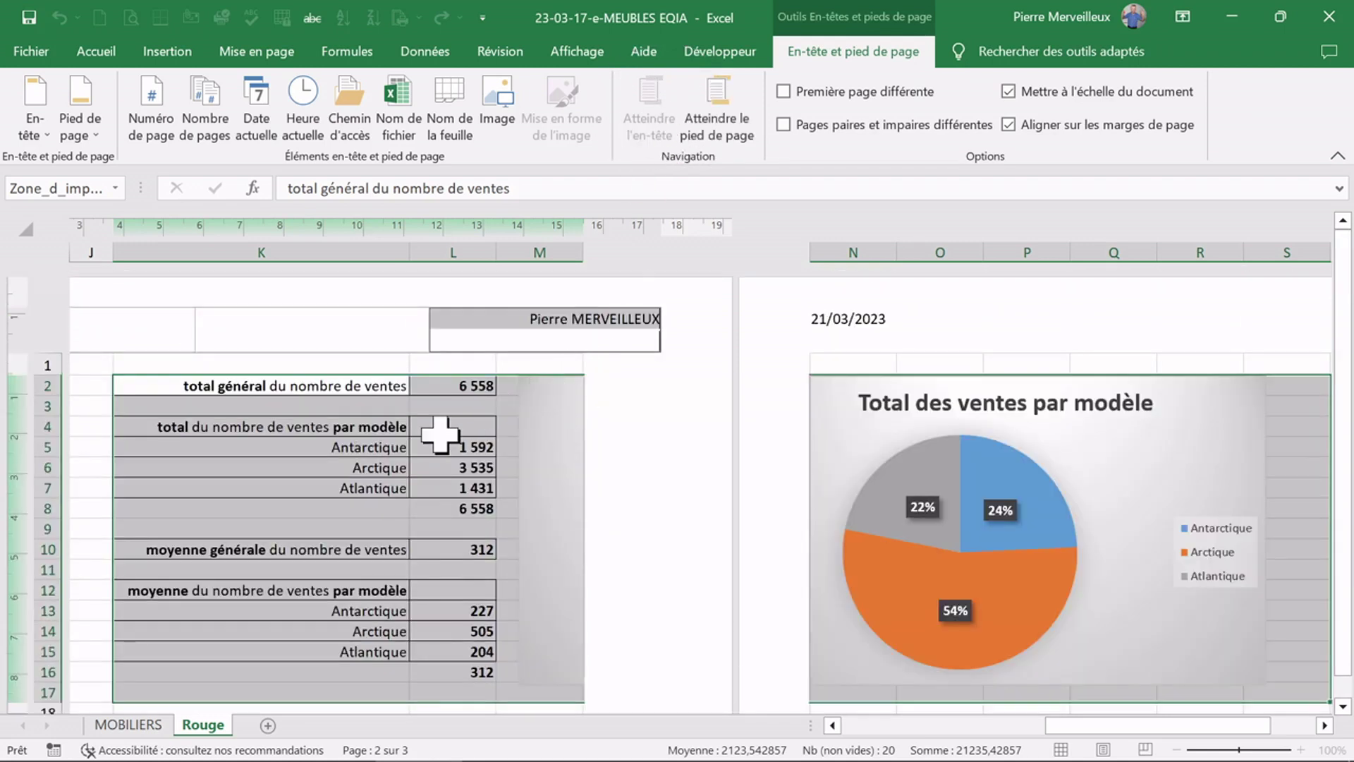
{"action": "left_click", "coordinate": [457, 436]}
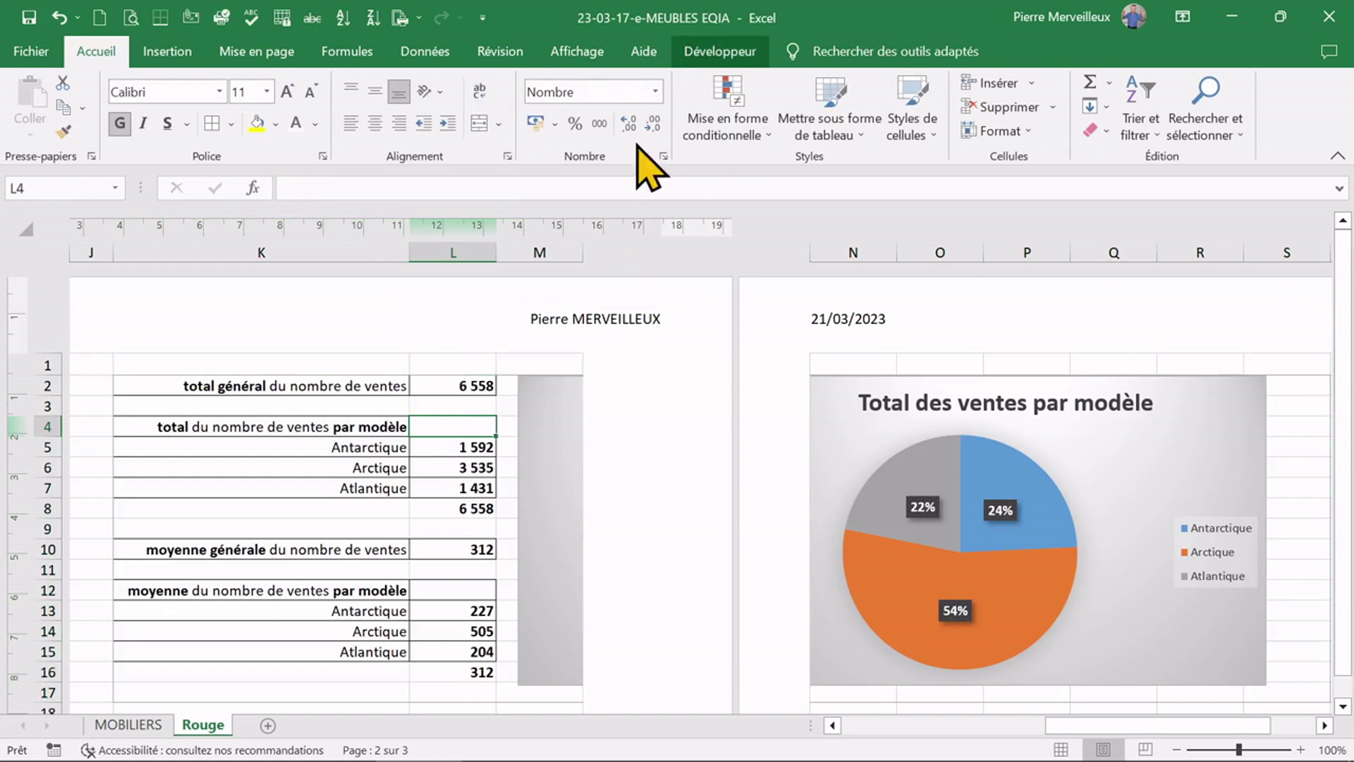
Go back to Normal view and open the print preview, currently spanning two portrait pages.
{"action": "left_click", "coordinate": [585, 55]}
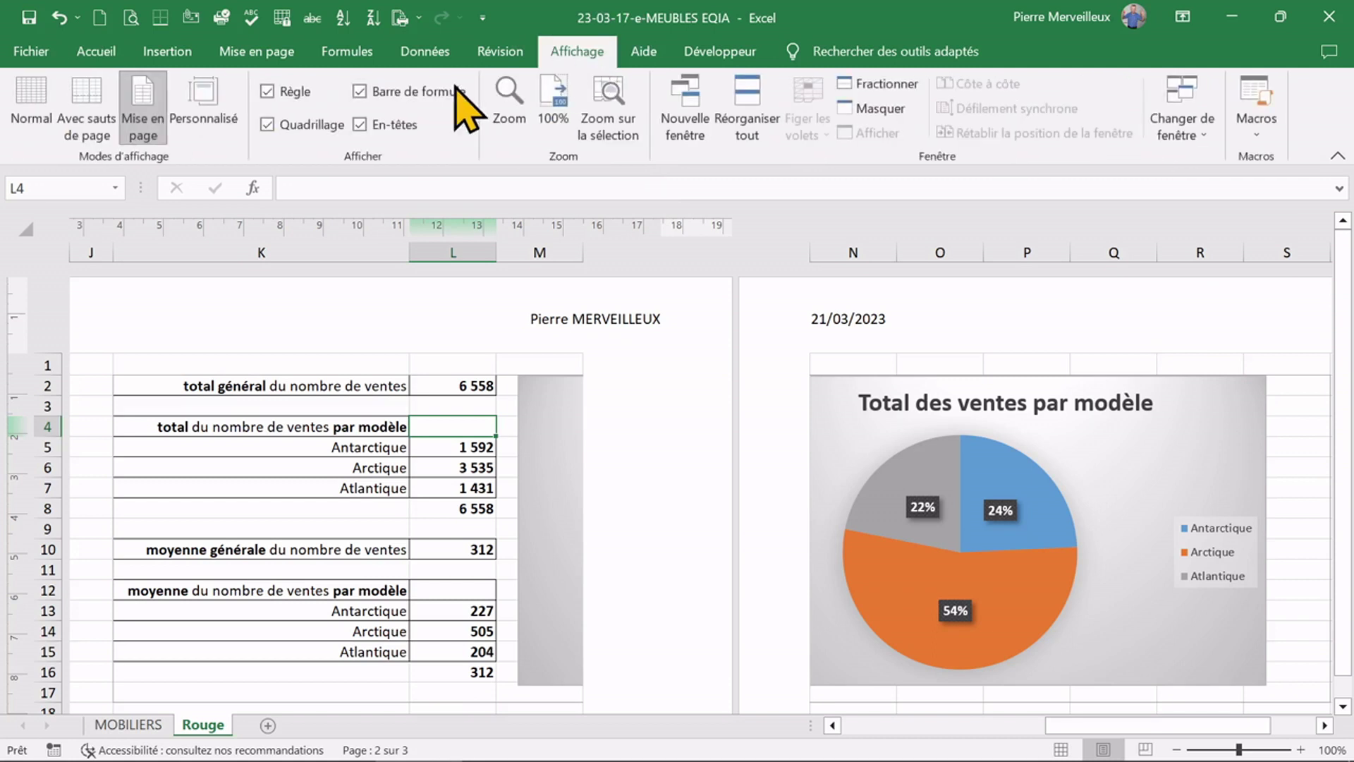
{"action": "left_click", "coordinate": [32, 106]}
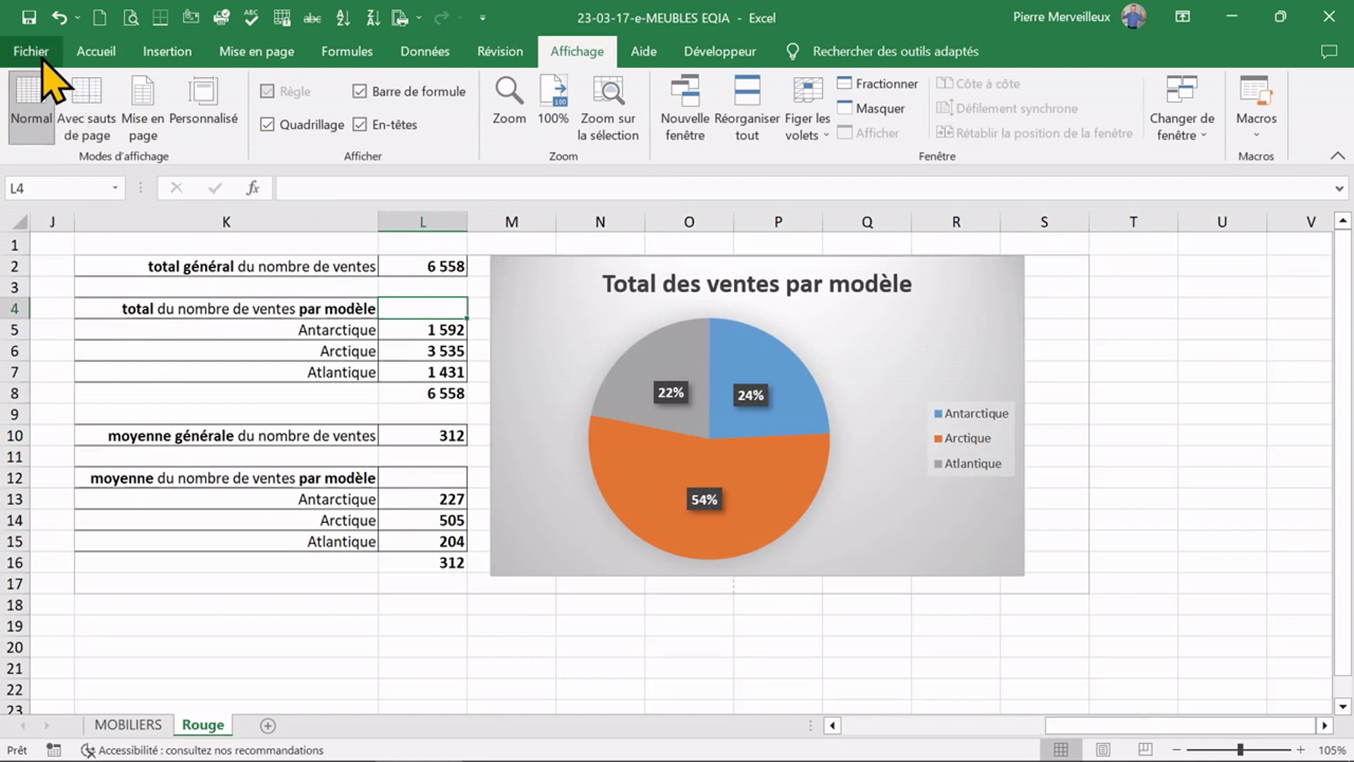
{"action": "left_click", "coordinate": [36, 52]}
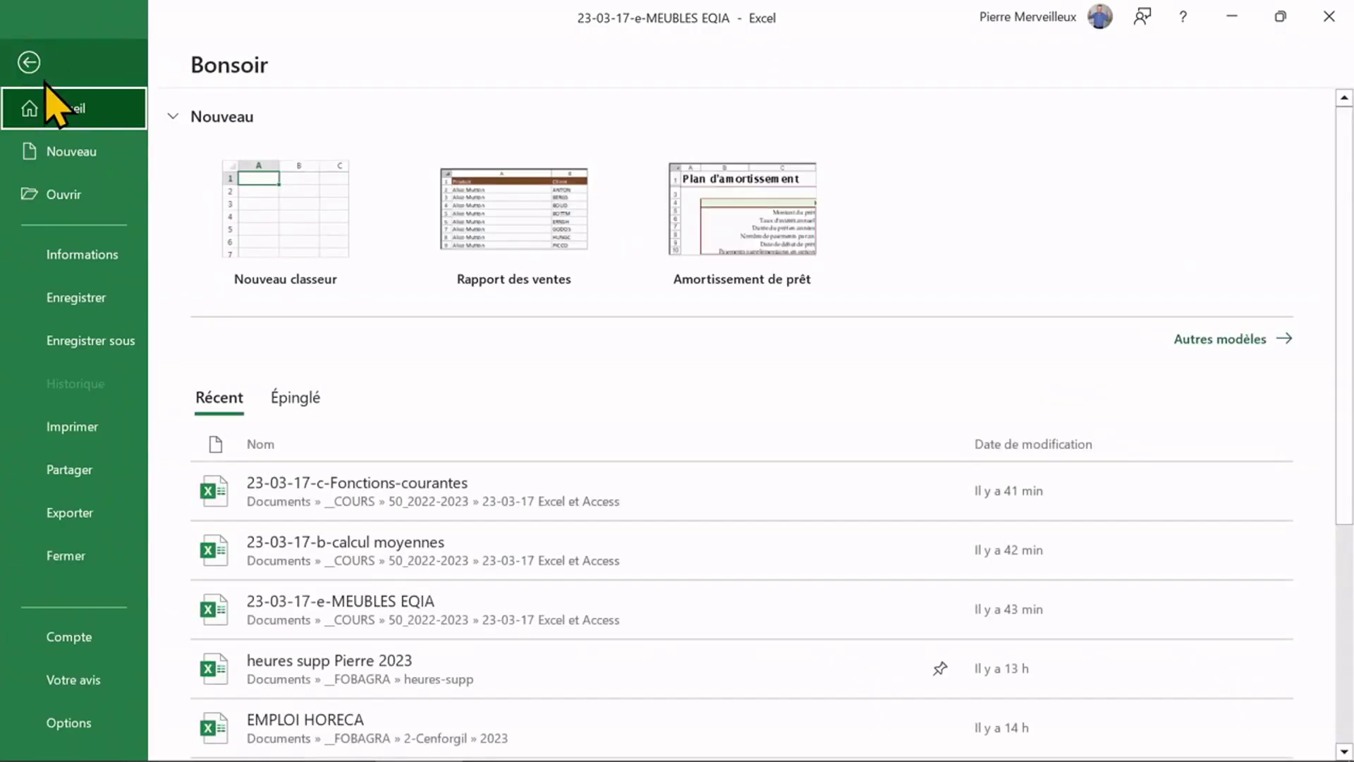
{"action": "left_click", "coordinate": [86, 426]}
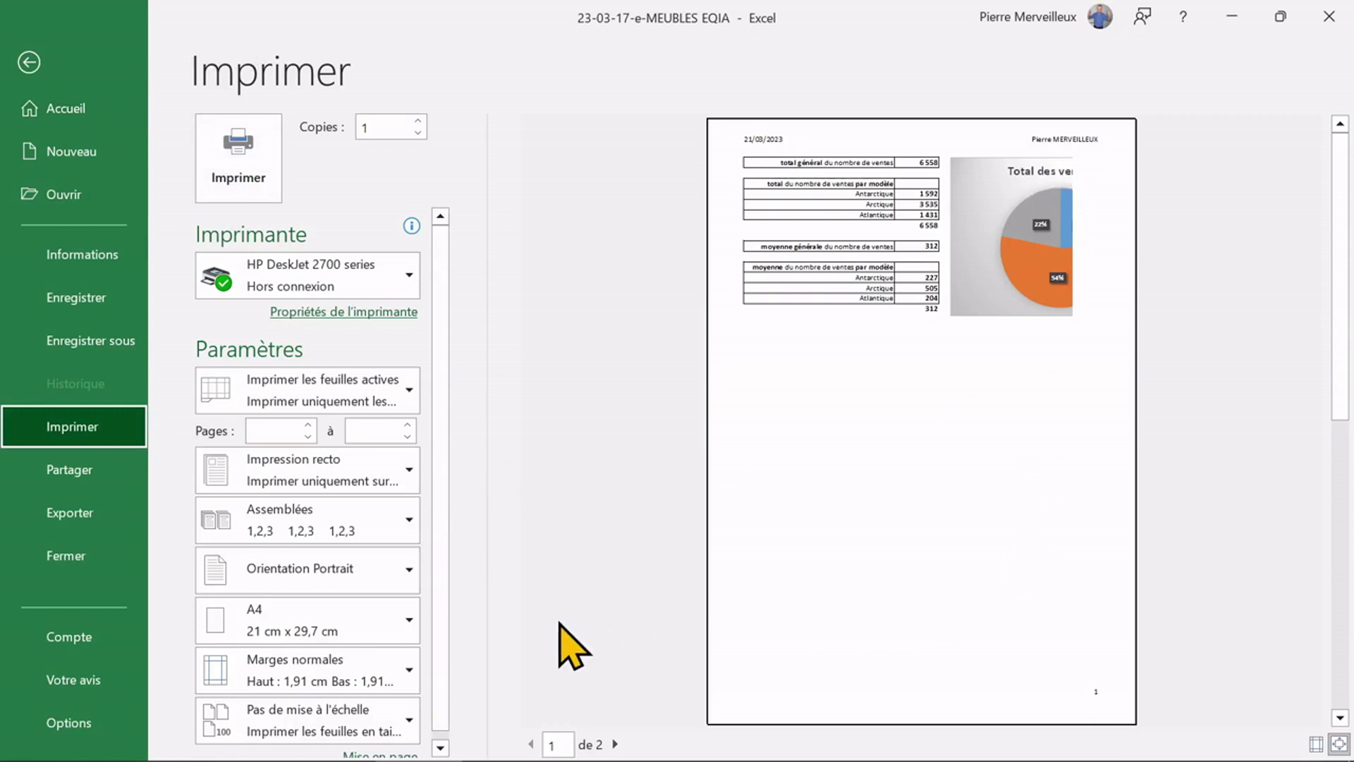
Set the print orientation to landscape so tables and chart fit on one page, then go to Export.
{"action": "left_click", "coordinate": [395, 580]}
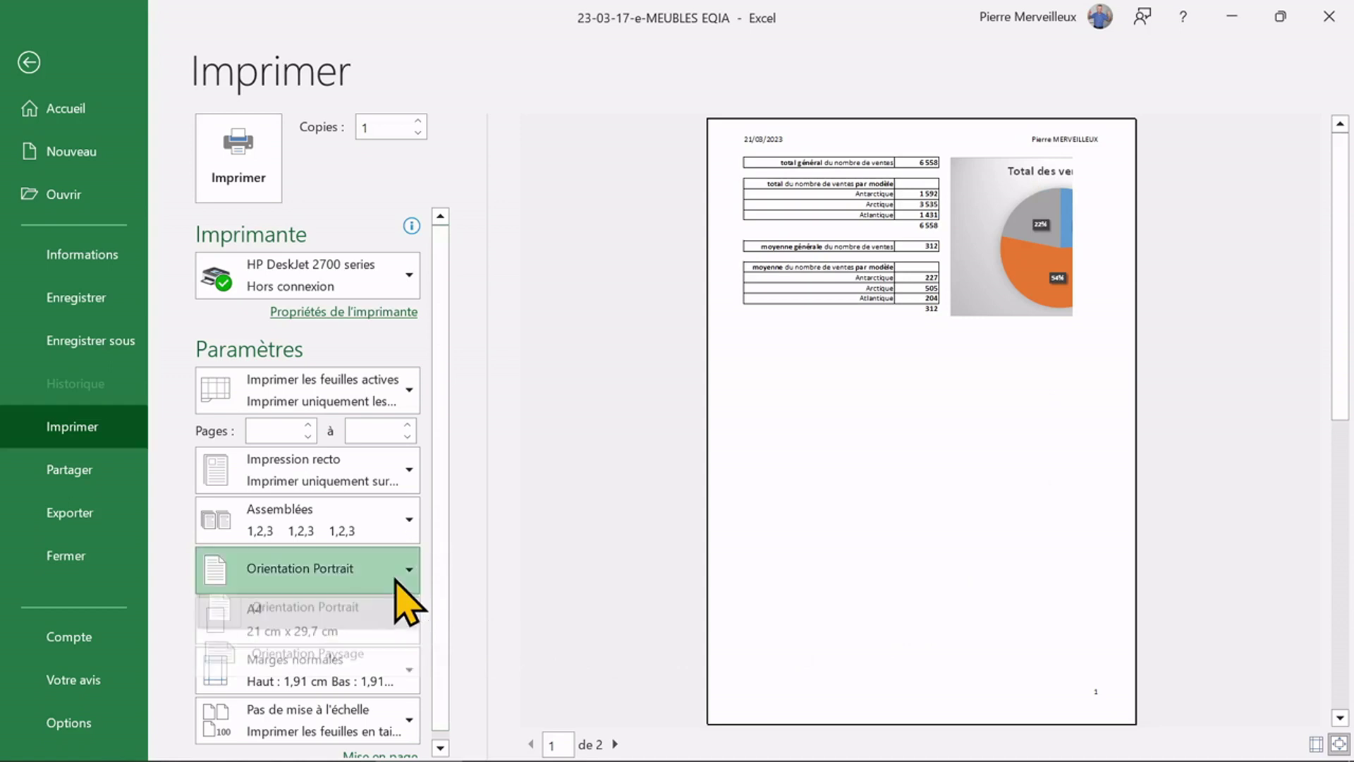
{"action": "left_click", "coordinate": [365, 665]}
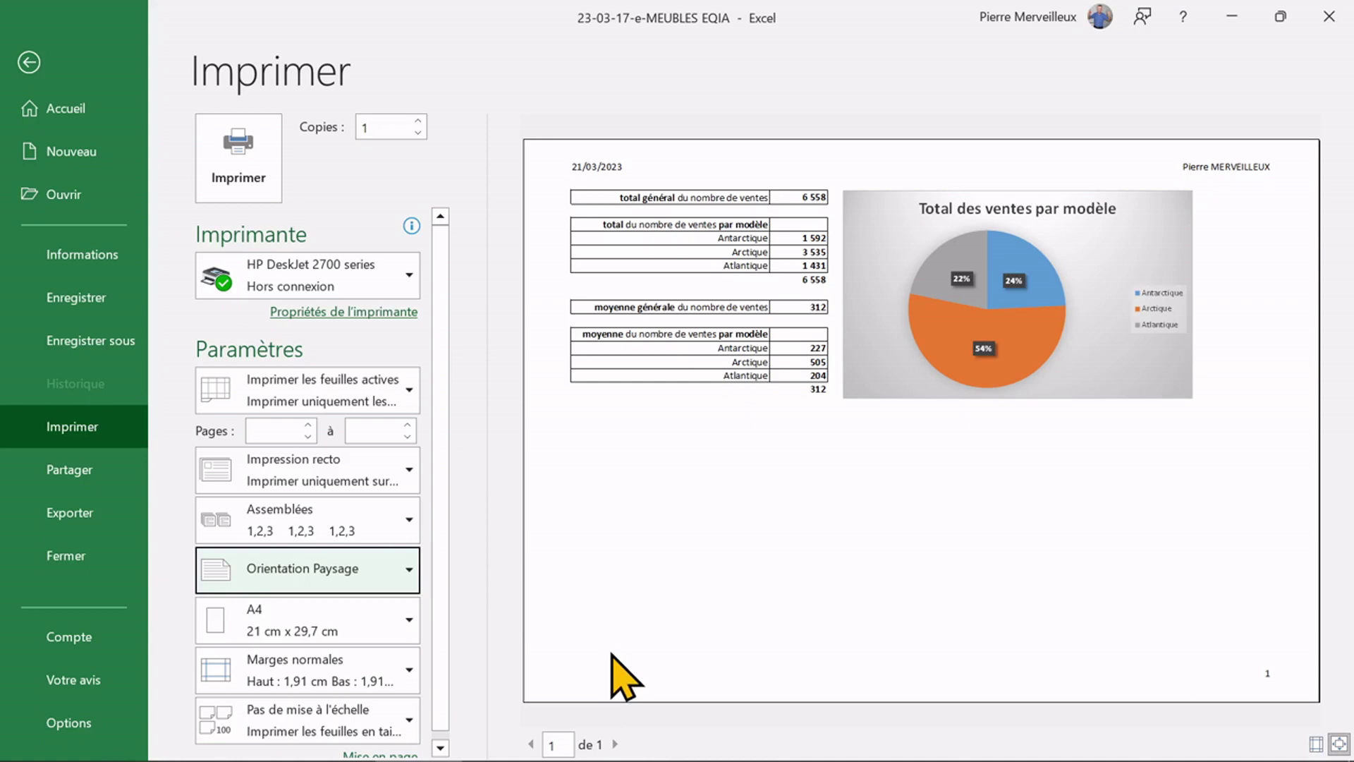
{"action": "left_click", "coordinate": [91, 513]}
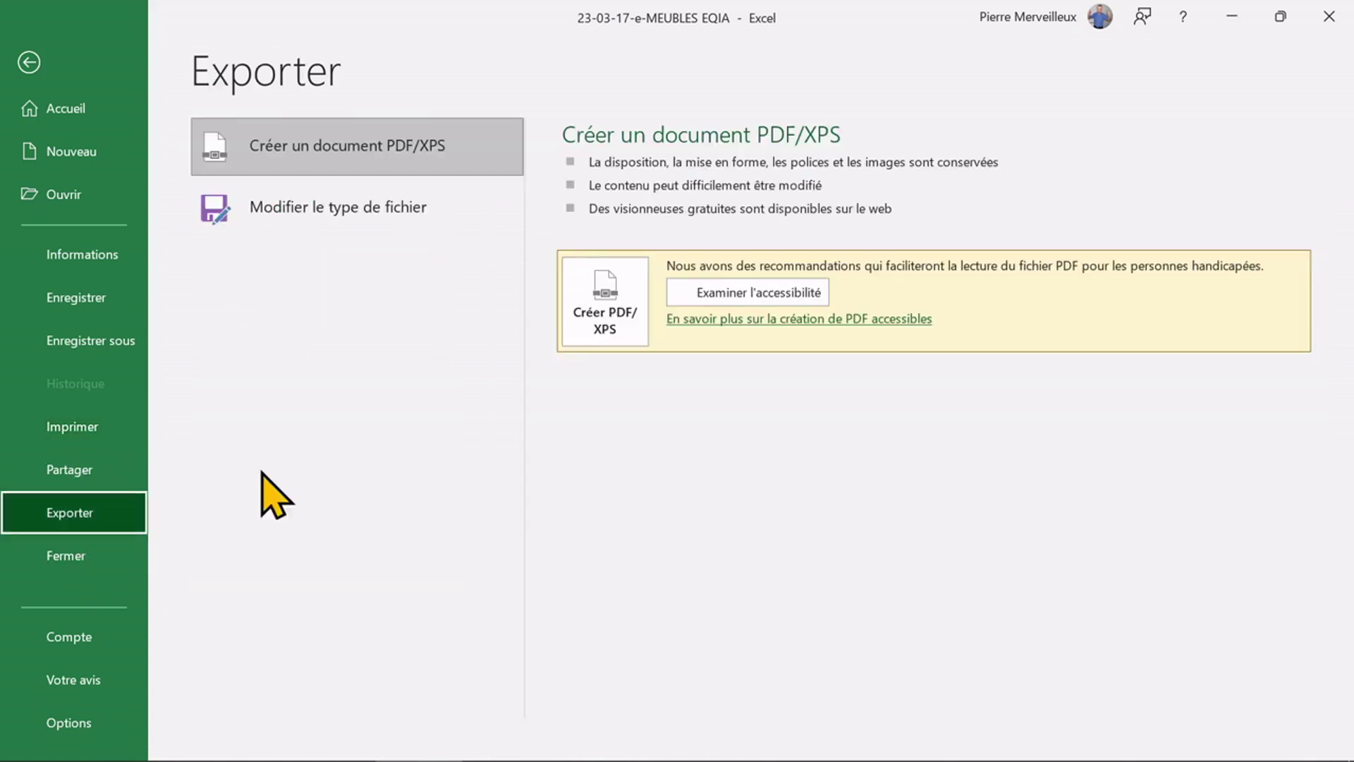
Create a PDF/XPS document, opening the publish dialog for 23-03-17-e-MEUBLES EQIA as PDF.
{"action": "left_click", "coordinate": [630, 323]}
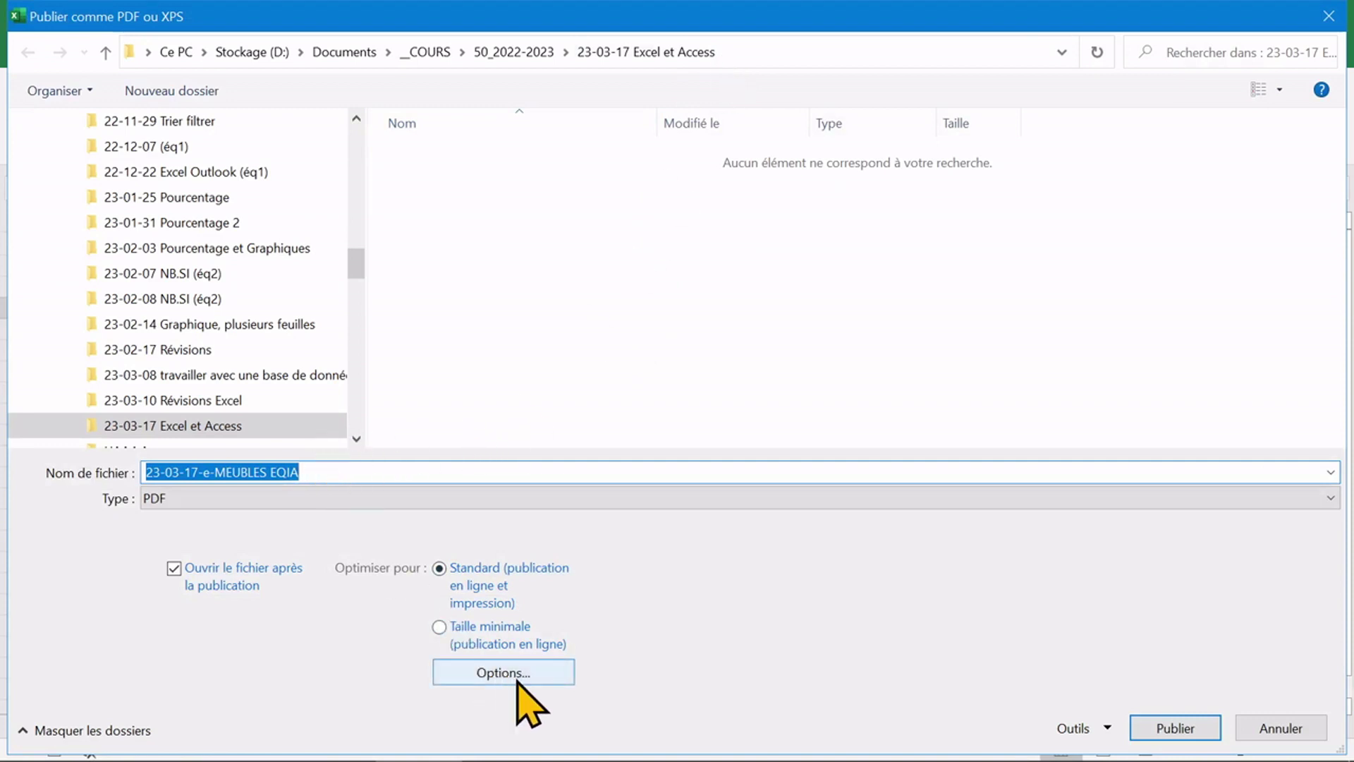
Publish 23-03-17-e-MEUBLES EQIA.pdf and view its landscape page zoomed out in Acrobat Reader.
{"action": "left_click", "coordinate": [1190, 727]}
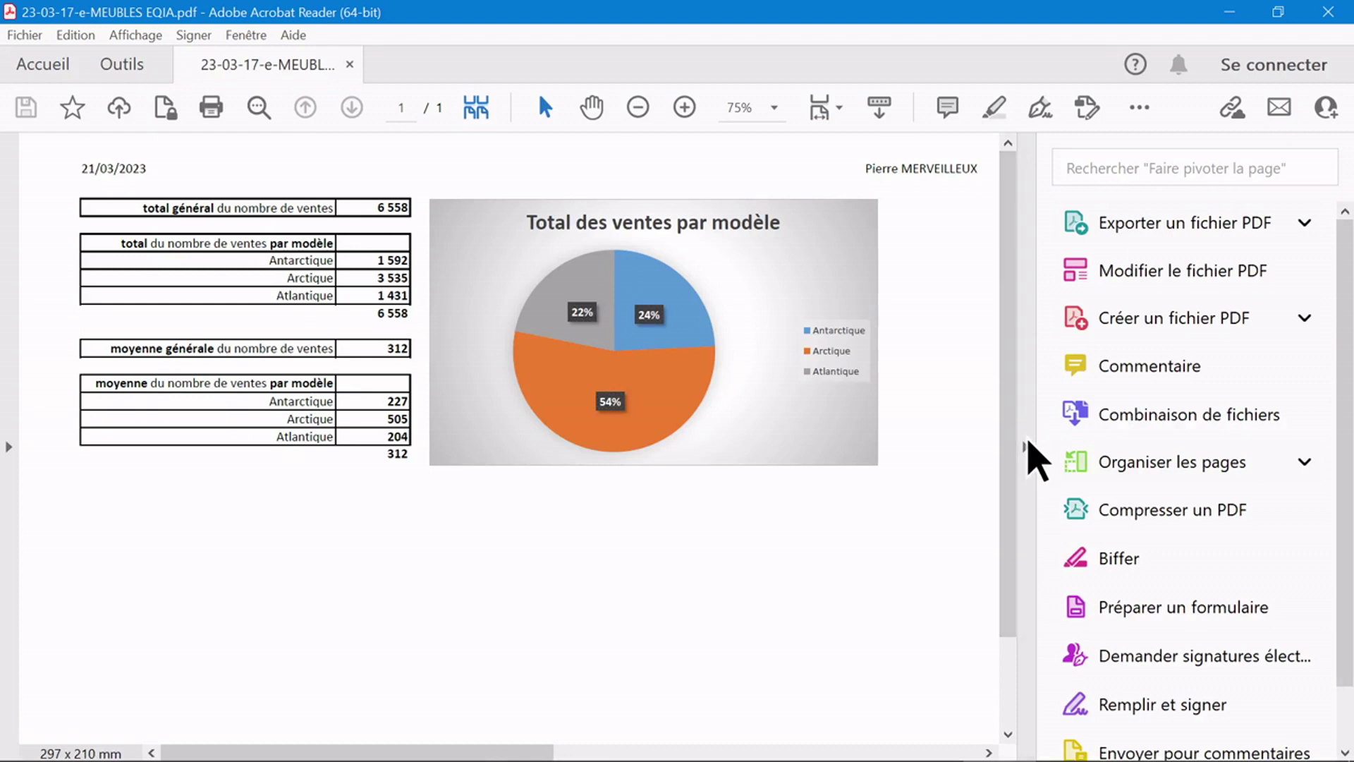
{"action": "left_click", "coordinate": [1023, 447]}
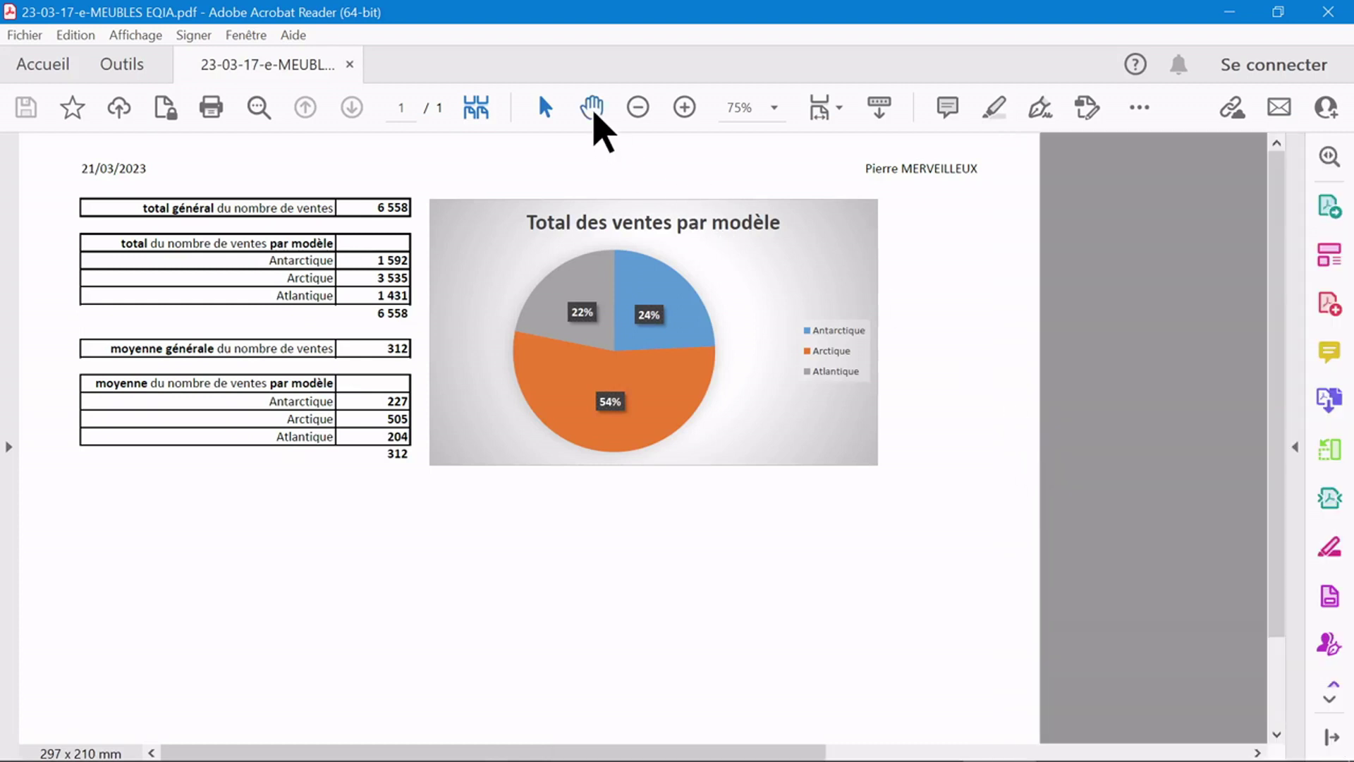
{"action": "left_click", "coordinate": [639, 107]}
{"action": "left_click", "coordinate": [639, 108]}
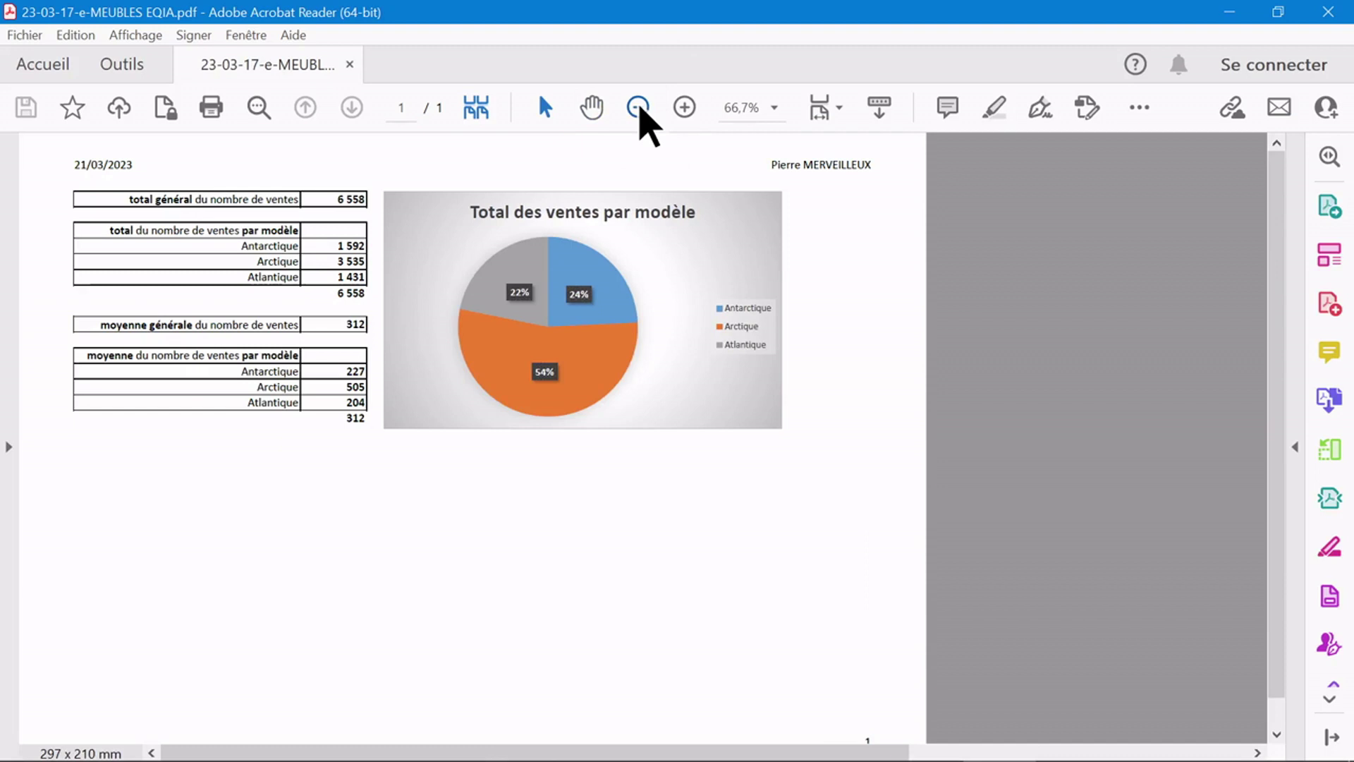